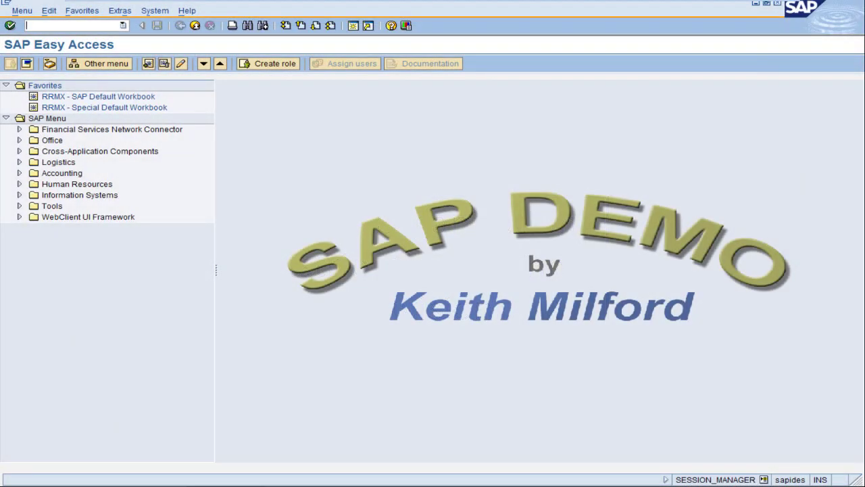
Display customer IDES US Inc. in transaction XD03 for sales organization 3000, distribution channel 10 and division 00
click(46, 30)
text(xd03)
key(Return)
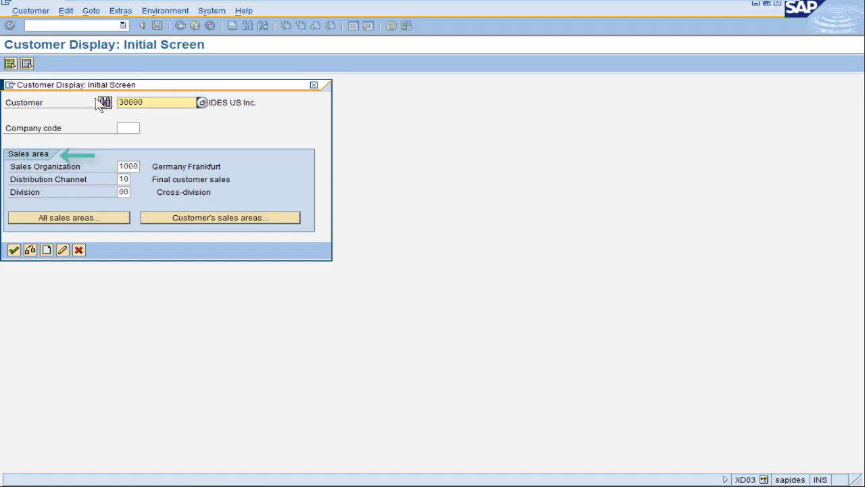
click(195, 223)
drag(221, 113, 467, 122)
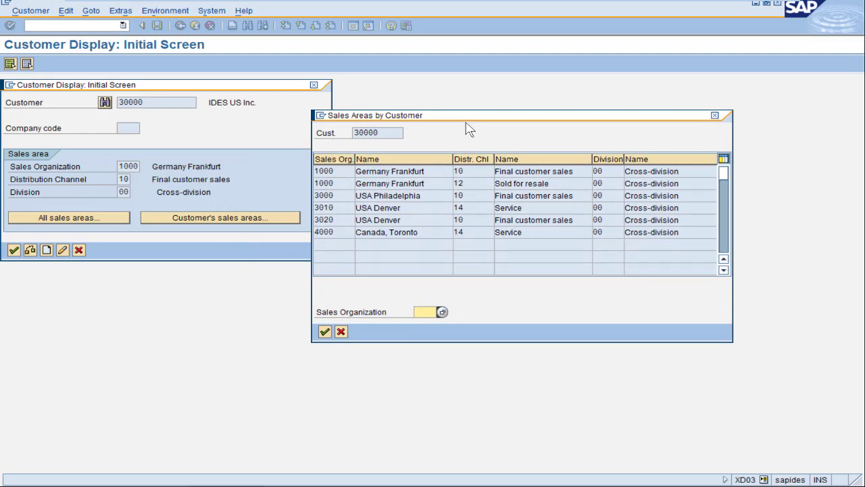
double_click(344, 195)
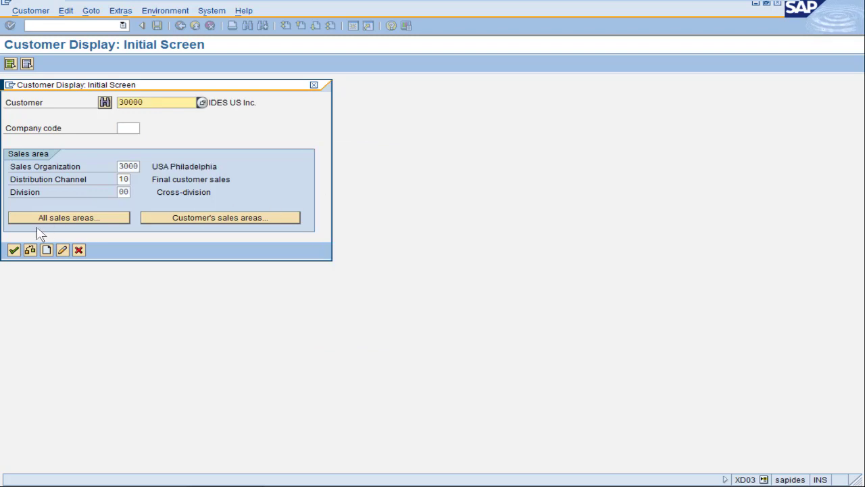
click(13, 250)
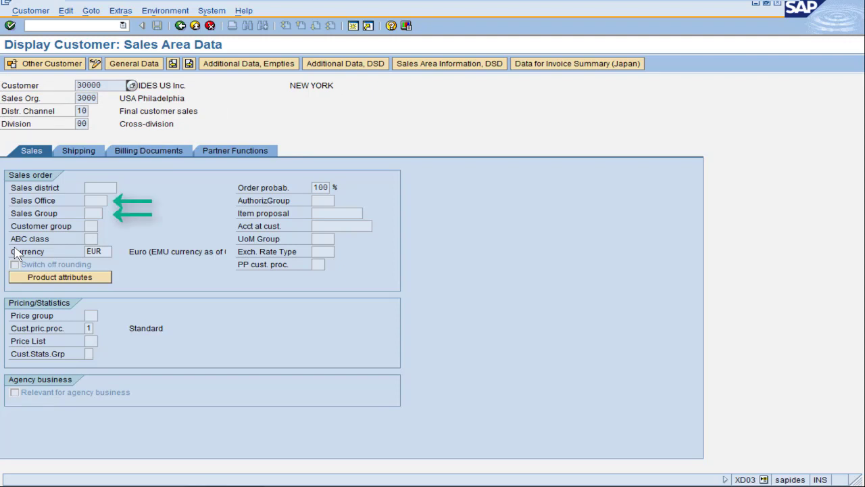
Examine the customer's shipping, billing document and partner function data, and leave the customer display
click(86, 153)
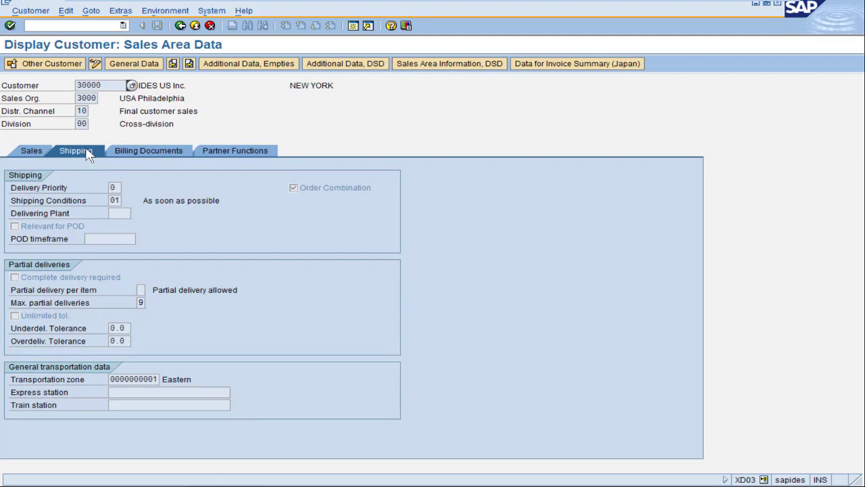
click(142, 153)
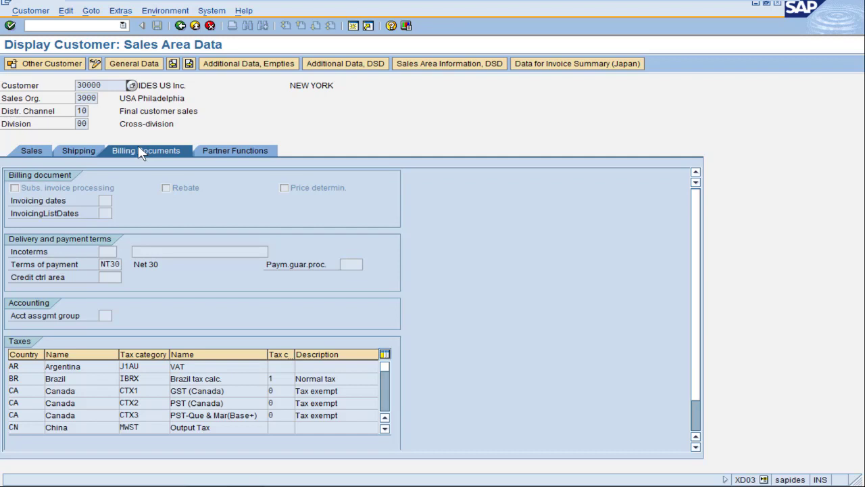
click(212, 153)
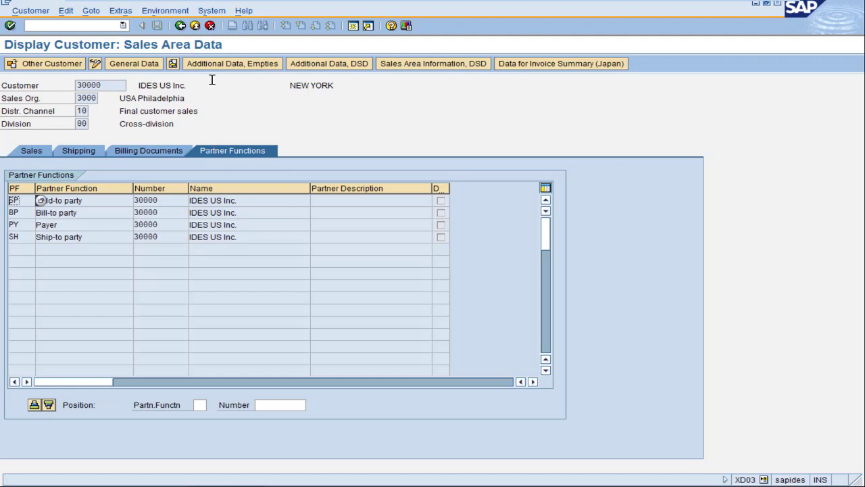
click(179, 26)
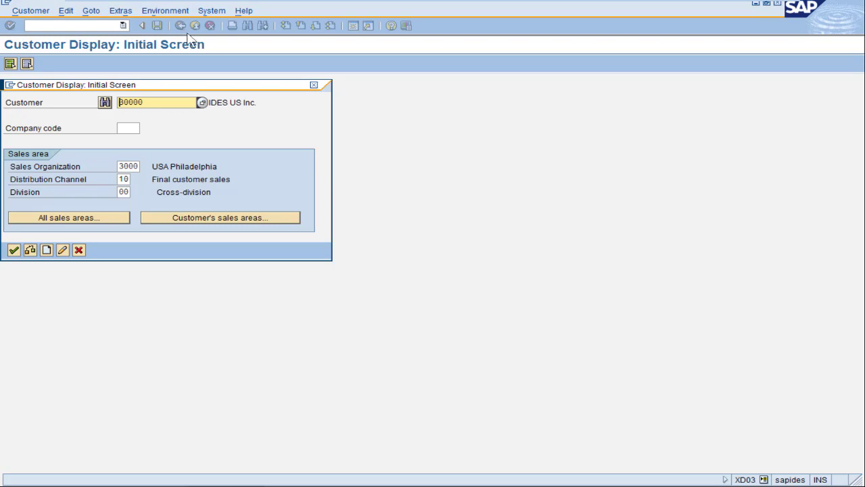
click(315, 87)
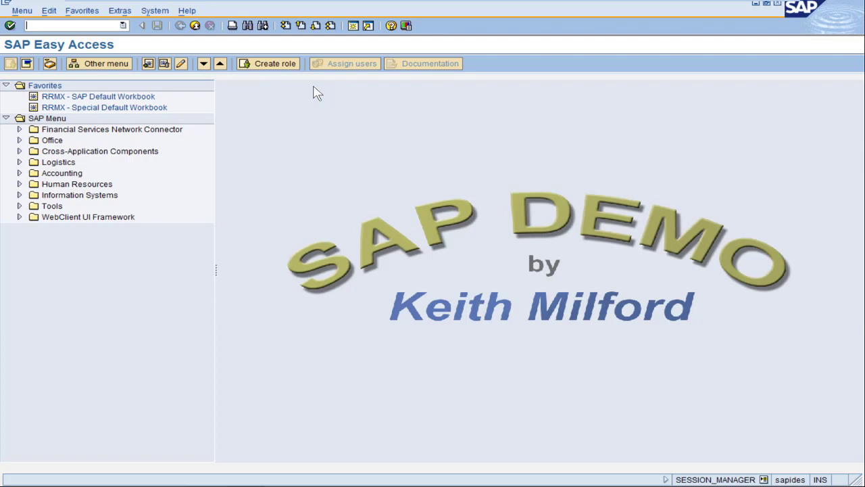
Display the proposed standard sales order in transaction VA03 and open its header details
text(va03)
key(Return)
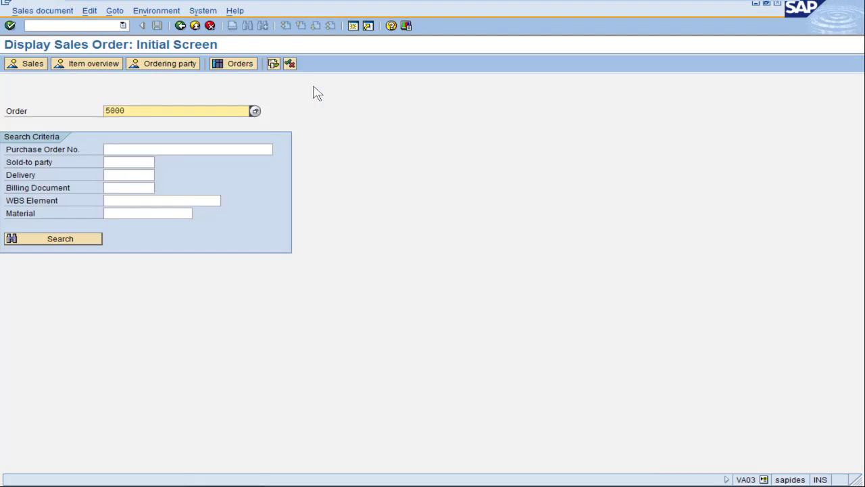
key(Return)
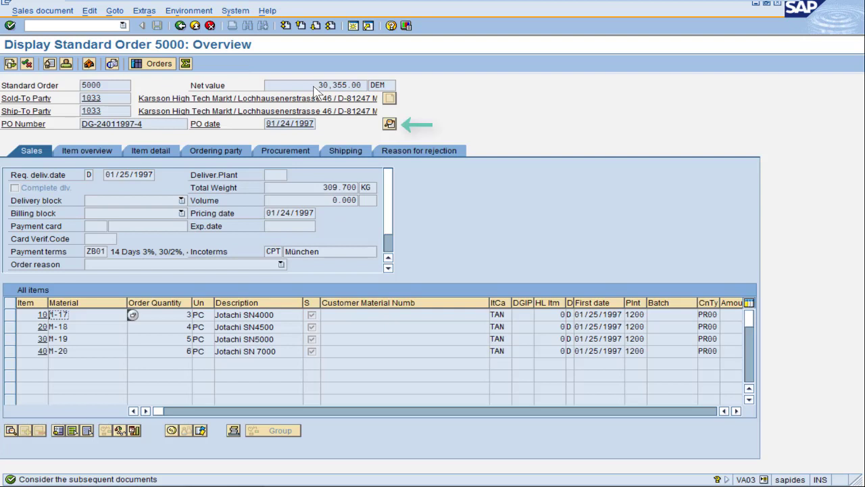
click(389, 123)
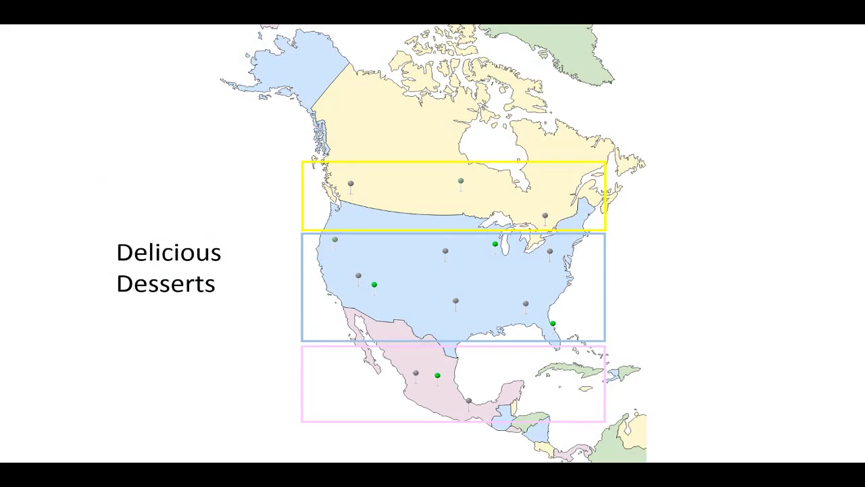
click(753, 471)
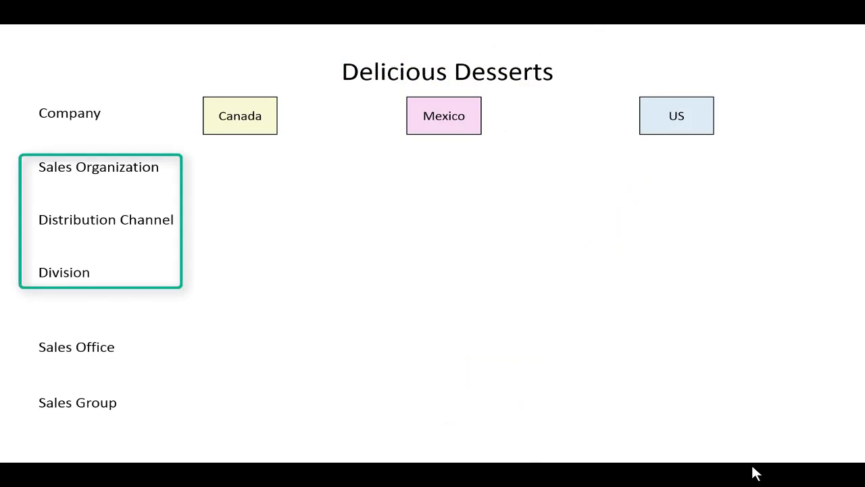
click(753, 468)
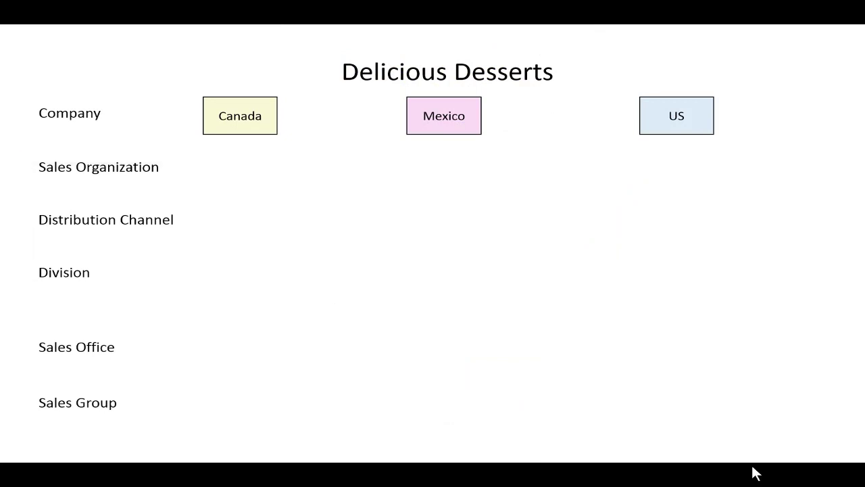
click(755, 473)
click(755, 474)
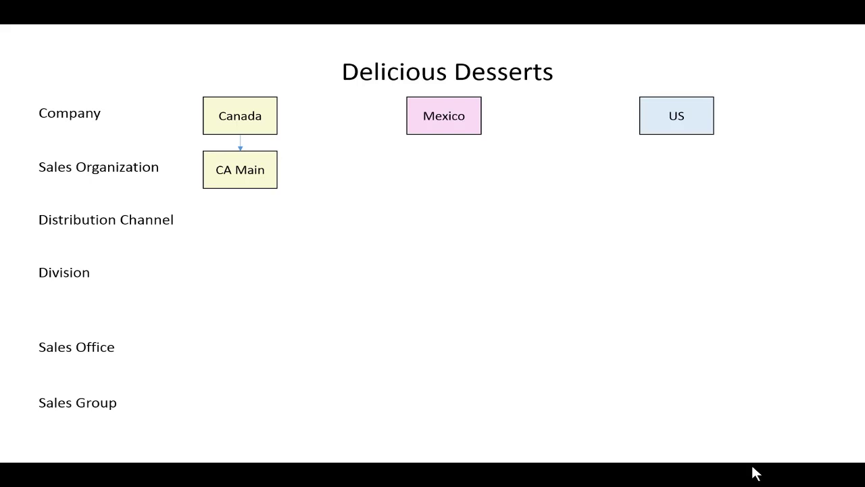
click(754, 473)
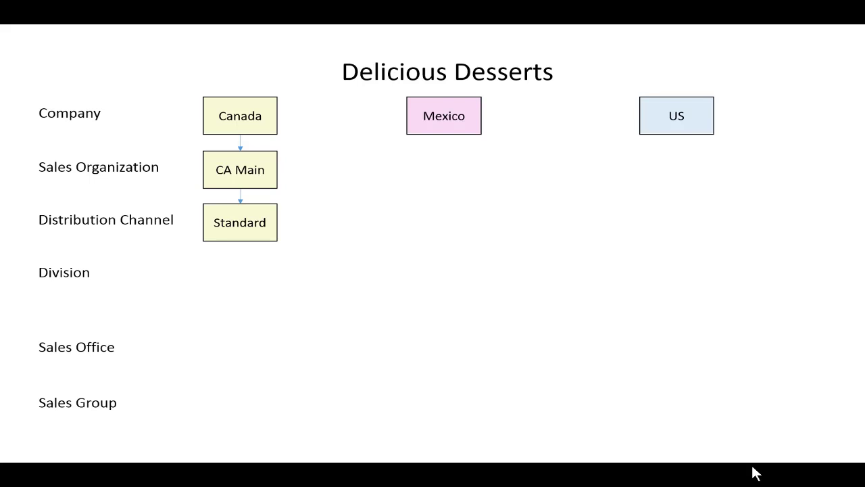
click(755, 473)
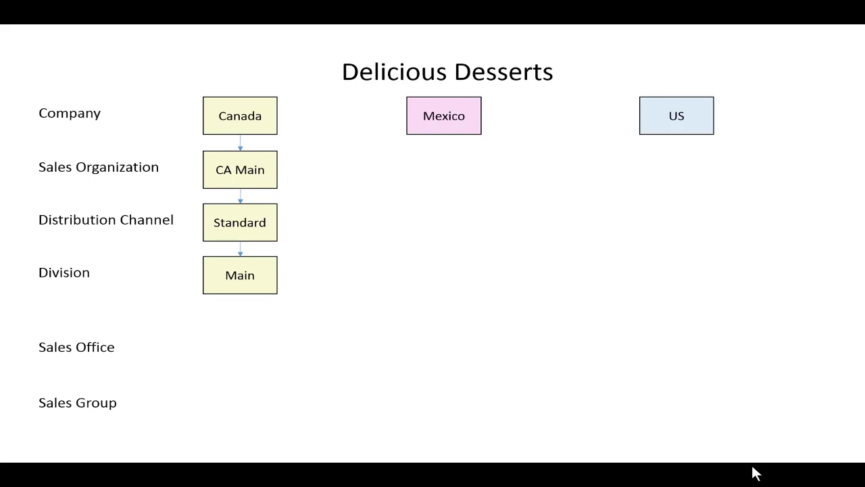
key(Right)
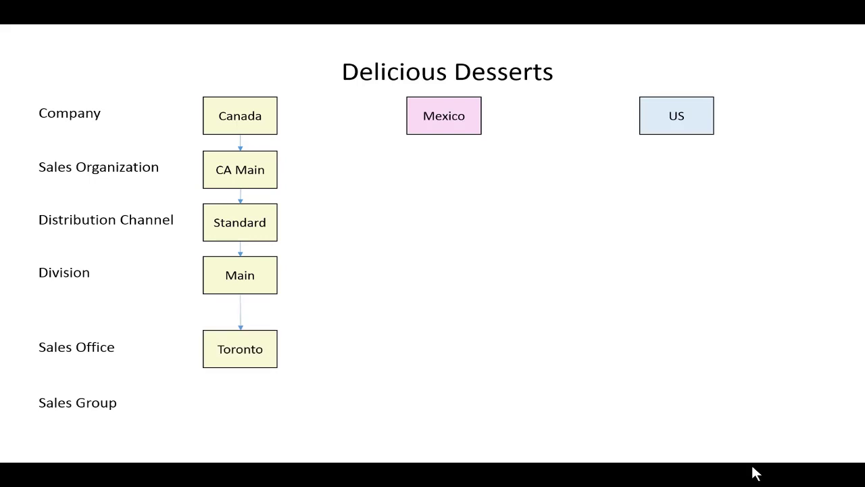
key(Right)
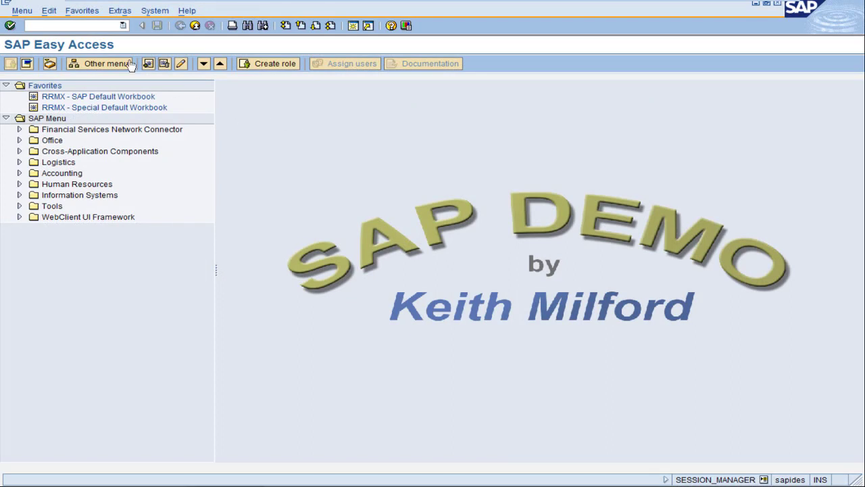
Open the SAP Reference IMG from transaction SPRO
click(49, 26)
text(spro)
key(Return)
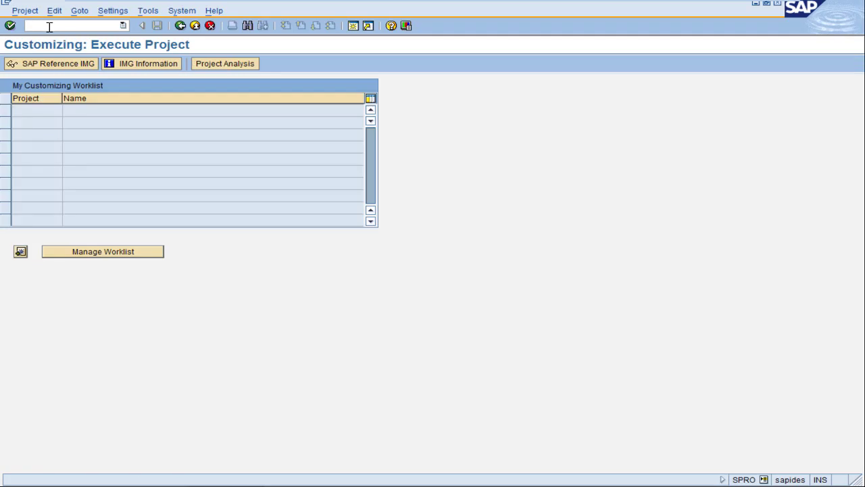
click(53, 63)
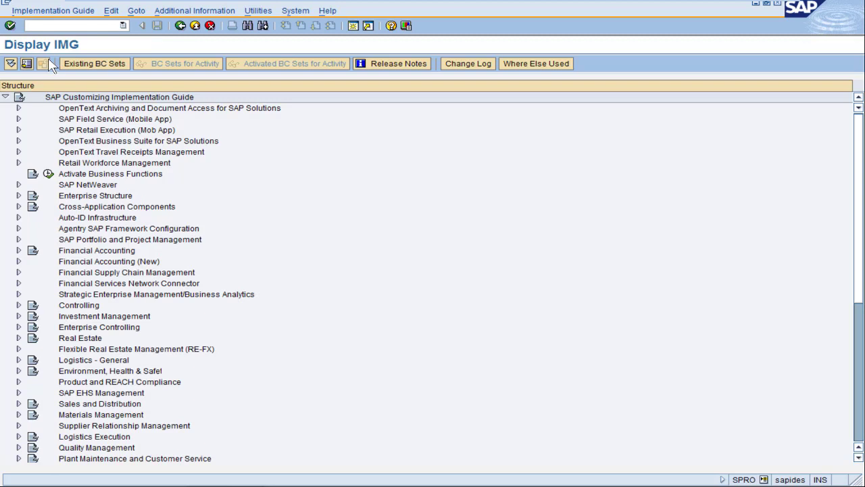
Expand Sales and Distribution and Logistics - General under the Definition node of Enterprise Structure
click(18, 195)
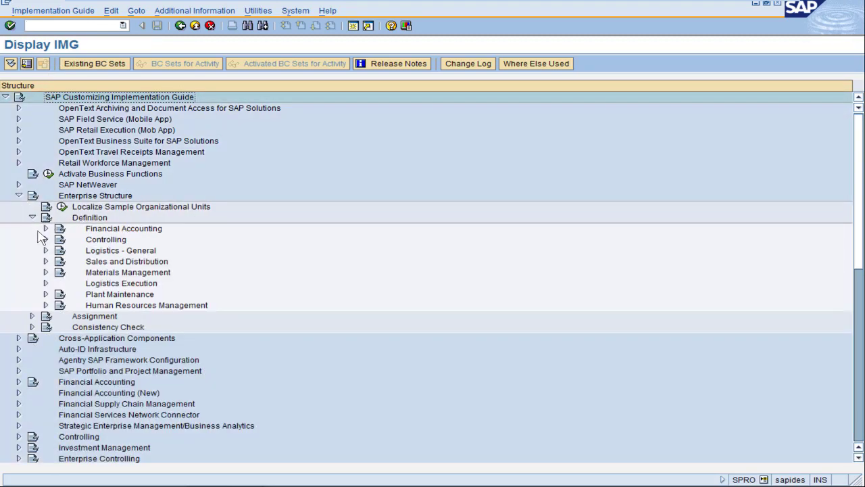
click(45, 263)
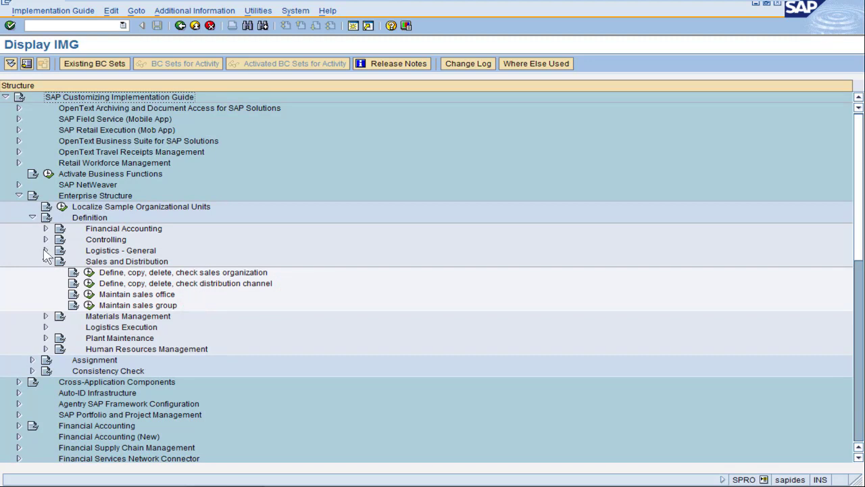
click(46, 251)
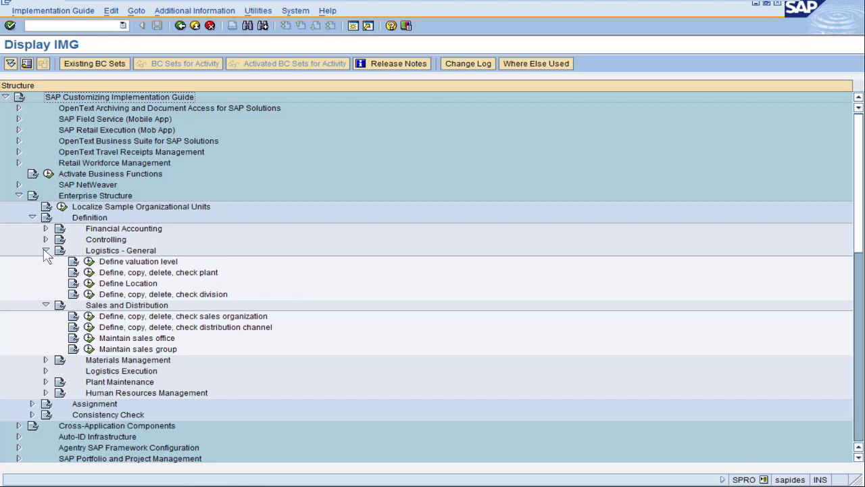
Add a new sales organization DCS1 named CA Main in the Define Sales Organization activity
click(88, 317)
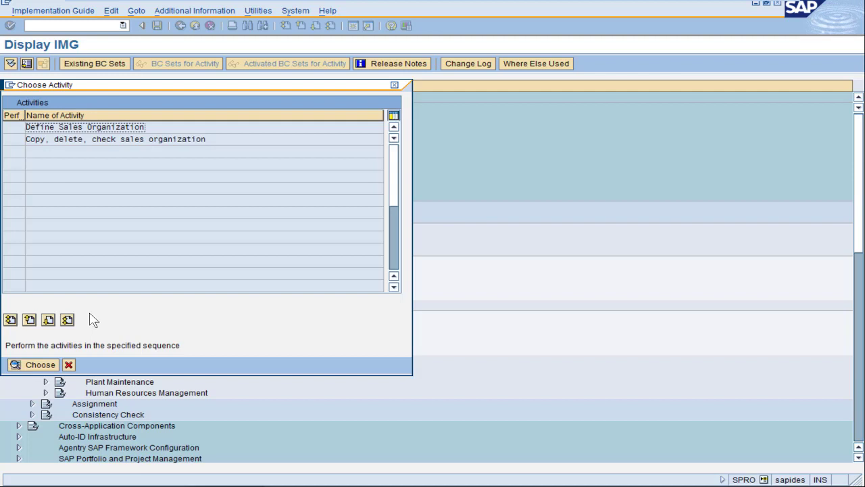
double_click(118, 127)
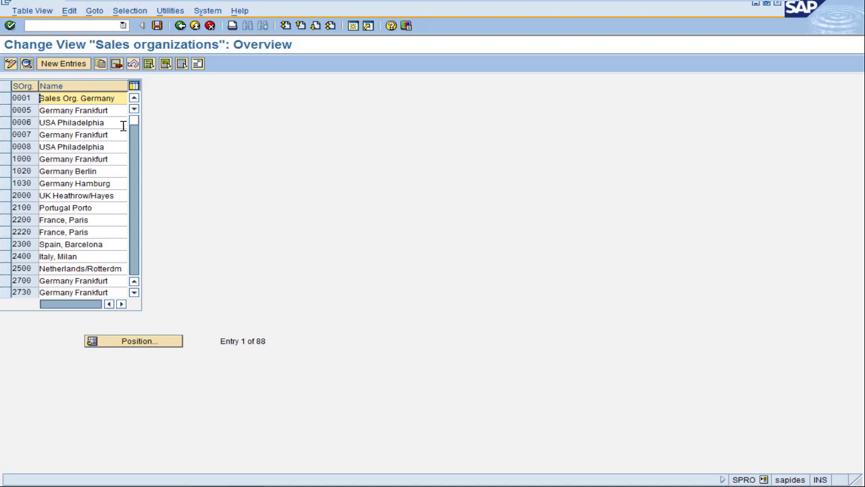
click(65, 63)
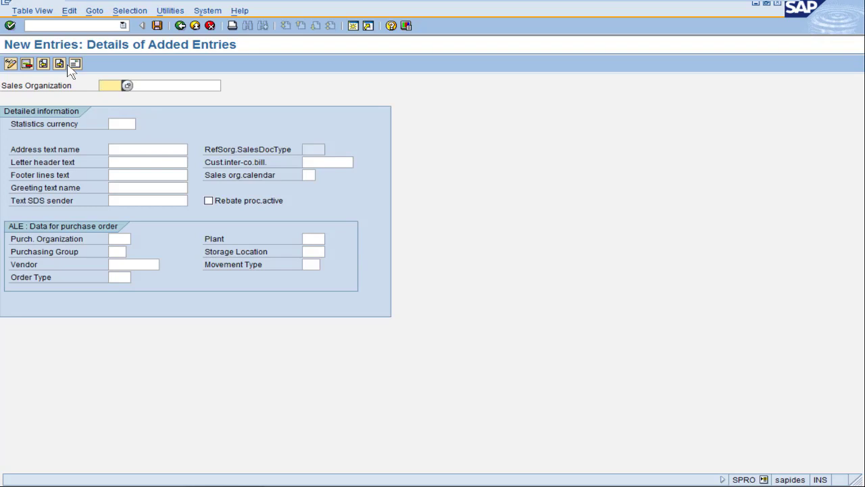
text(DCS1)
key(Return)
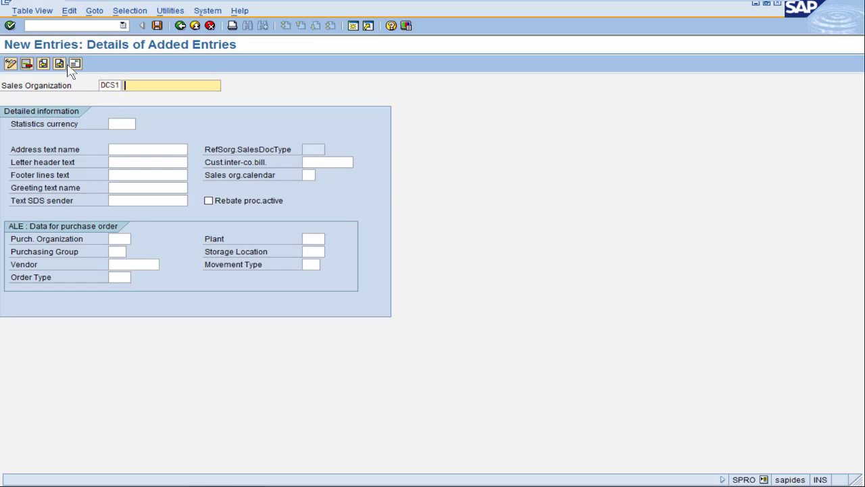
text(CA Main)
key(Tab)
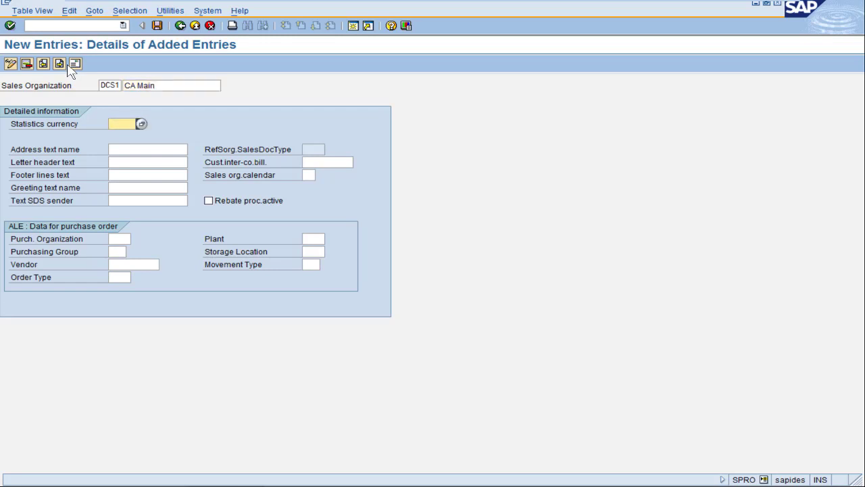
Set the new sales organization's statistics currency to CAD and its calendar to US, acknowledging the notice
text(CAD)
click(306, 176)
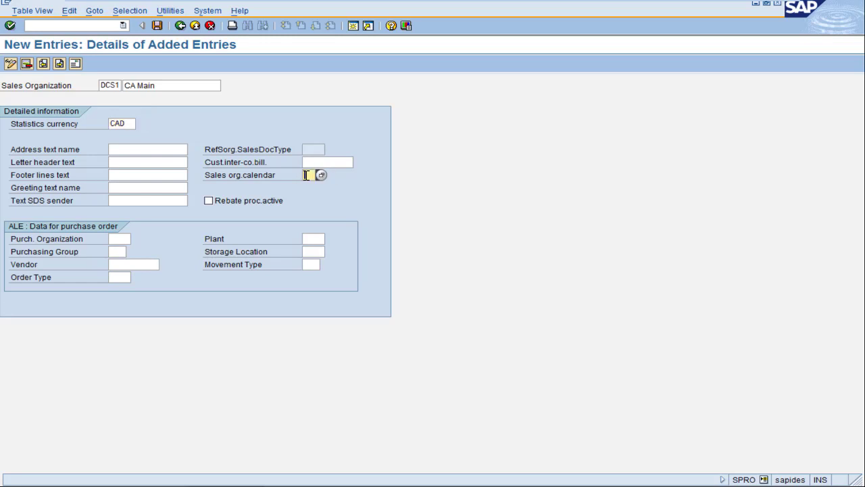
text(US)
key(Return)
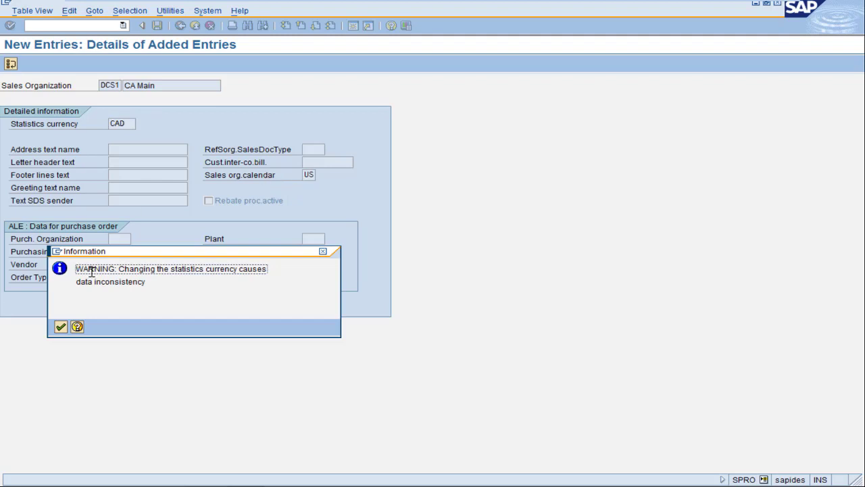
click(61, 327)
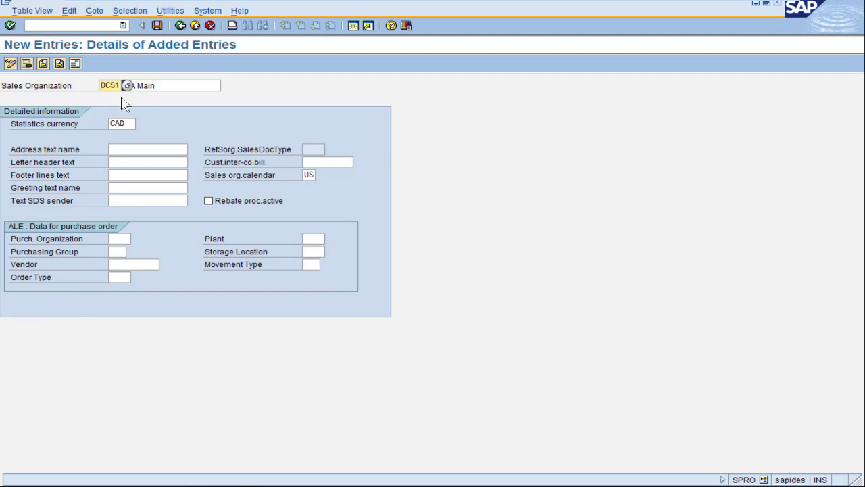
Save sales organization DCS1 with address country CA and record it in the SD Misc customizing request
click(157, 27)
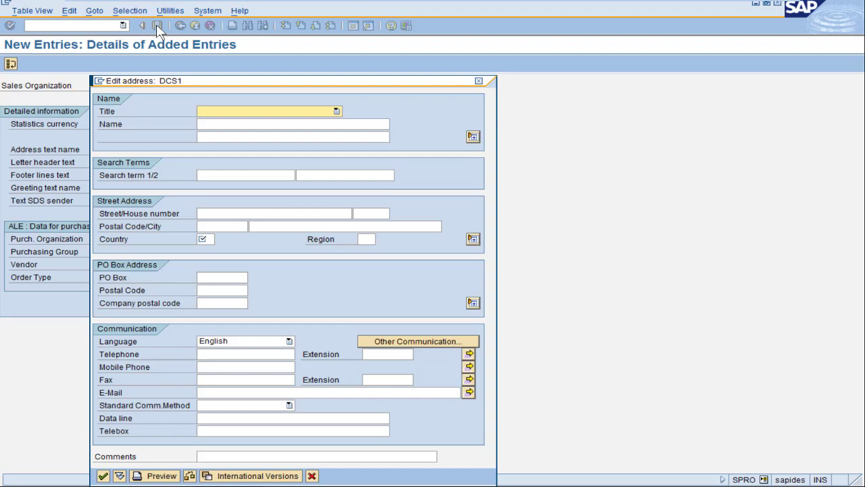
click(203, 239)
text(CA)
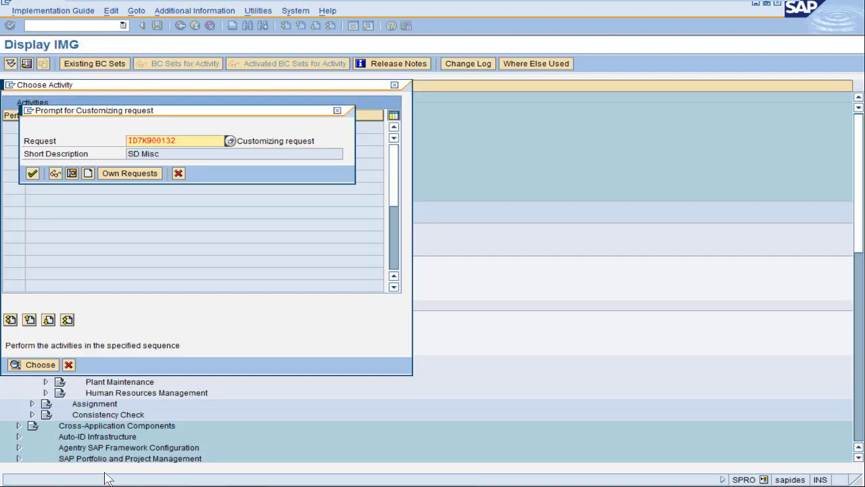
click(32, 174)
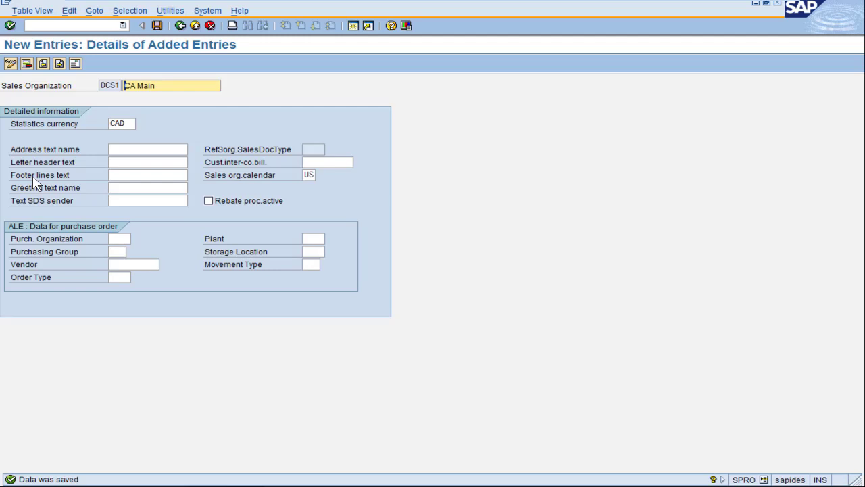
Leave the Define Sales Organization activity and return to the implementation guide structure
click(180, 25)
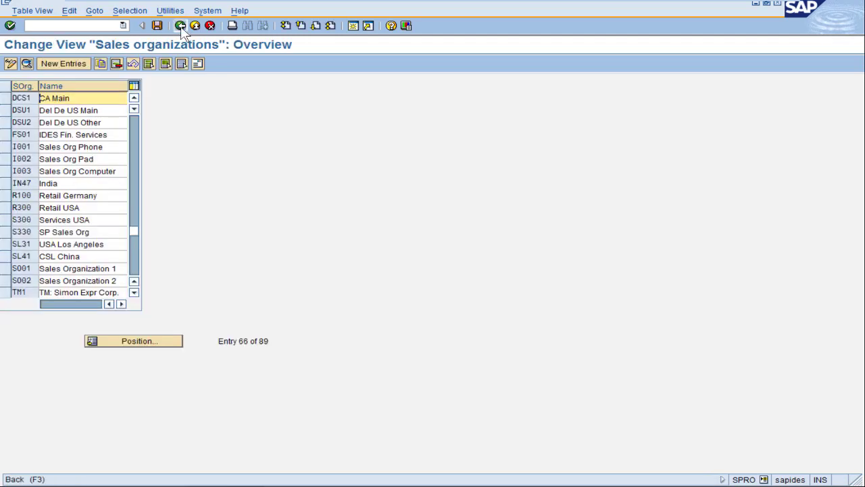
click(181, 27)
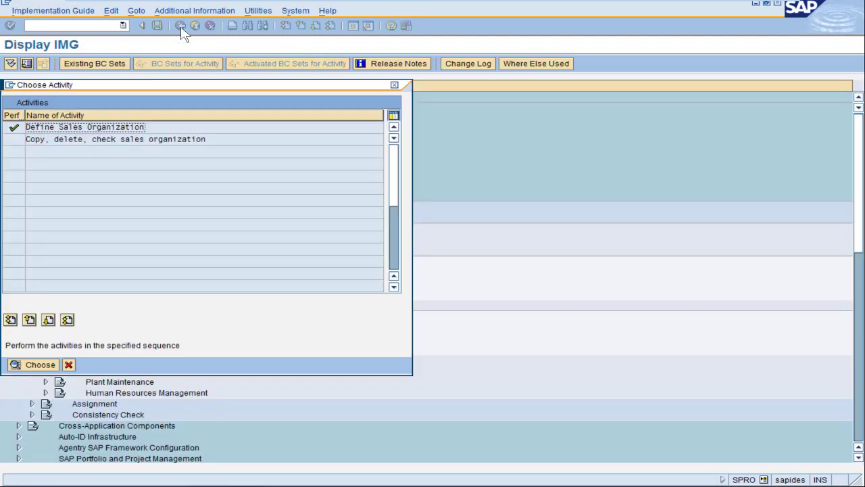
click(394, 87)
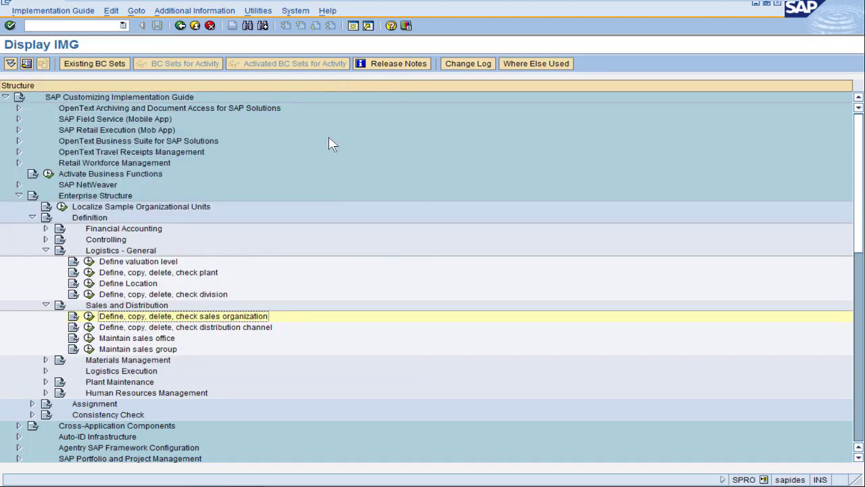
Add a new distribution channel D1 named Standard in the Define distribution channel activity
click(89, 328)
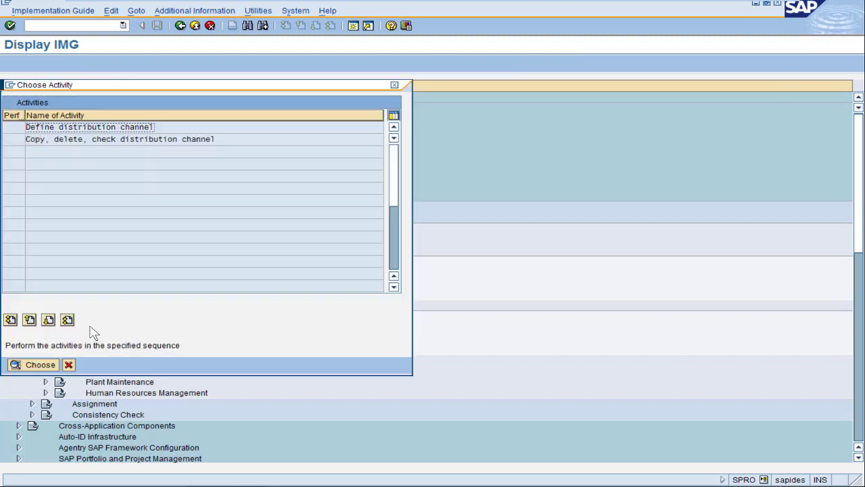
double_click(143, 126)
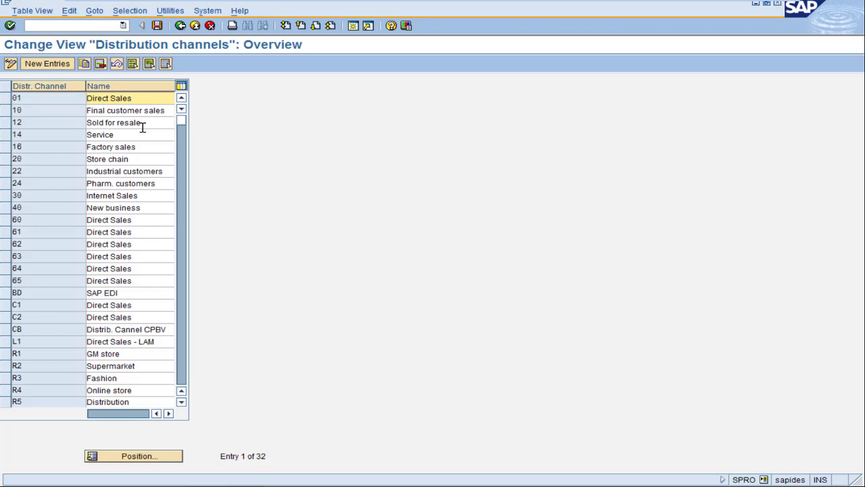
click(54, 66)
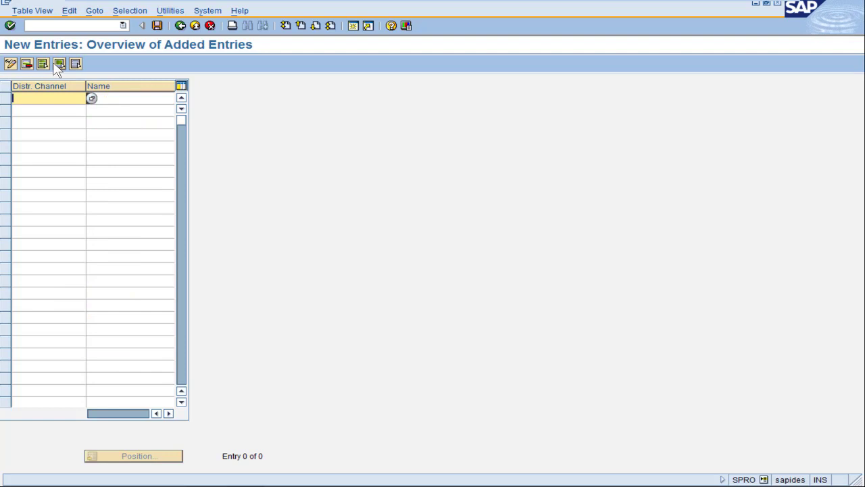
text(D1)
key(Tab)
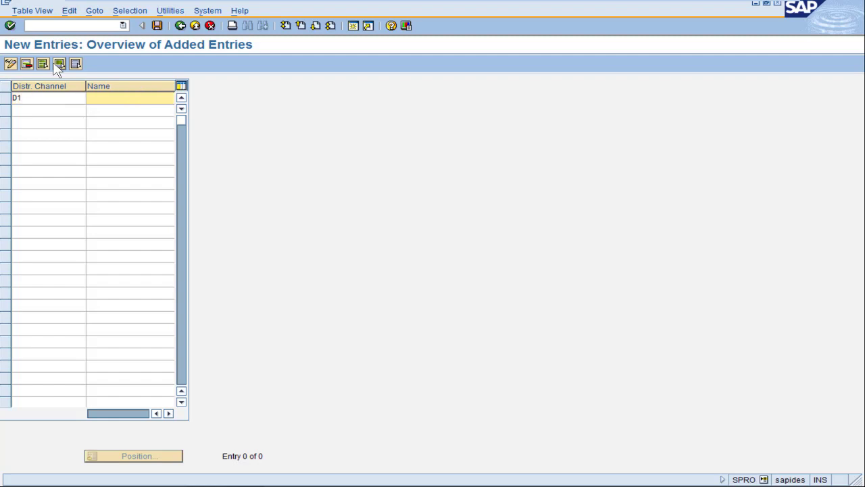
text(Standard)
key(Return)
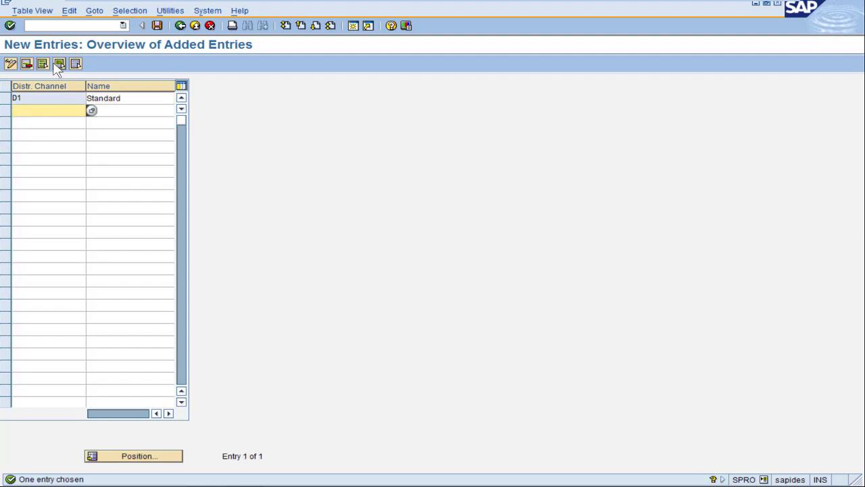
Save distribution channel D1 in the SD Misc customizing request and return to the implementation guide structure
click(157, 27)
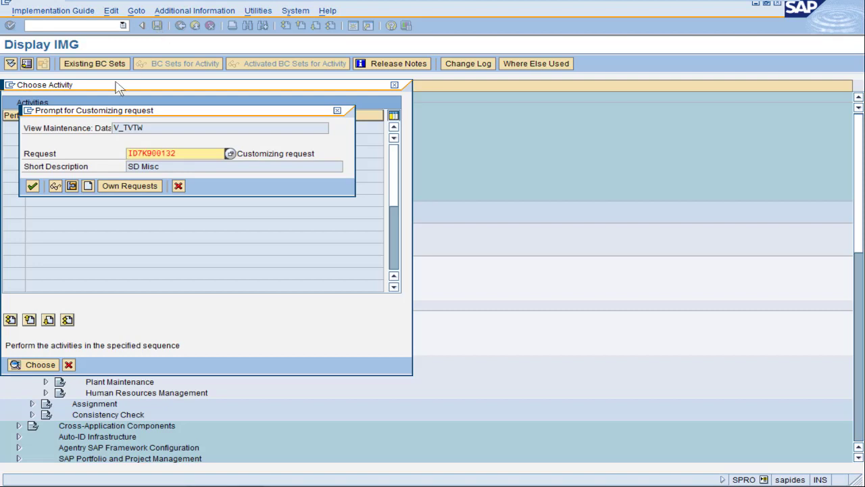
click(33, 185)
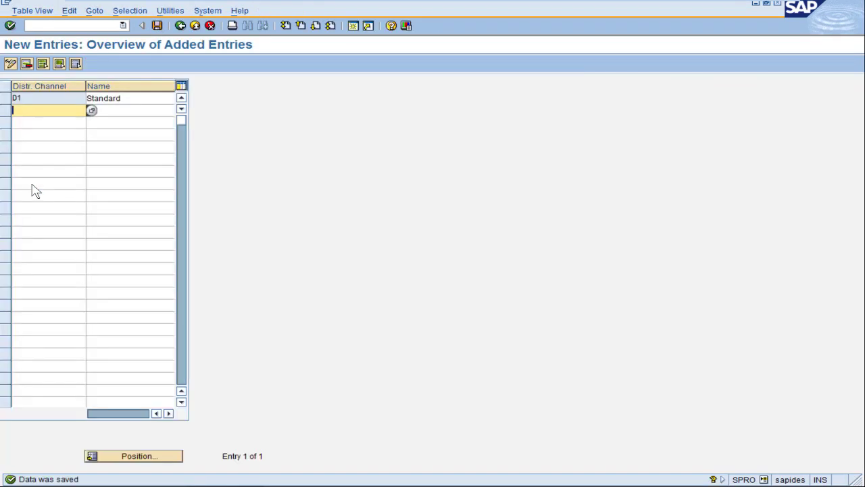
click(180, 26)
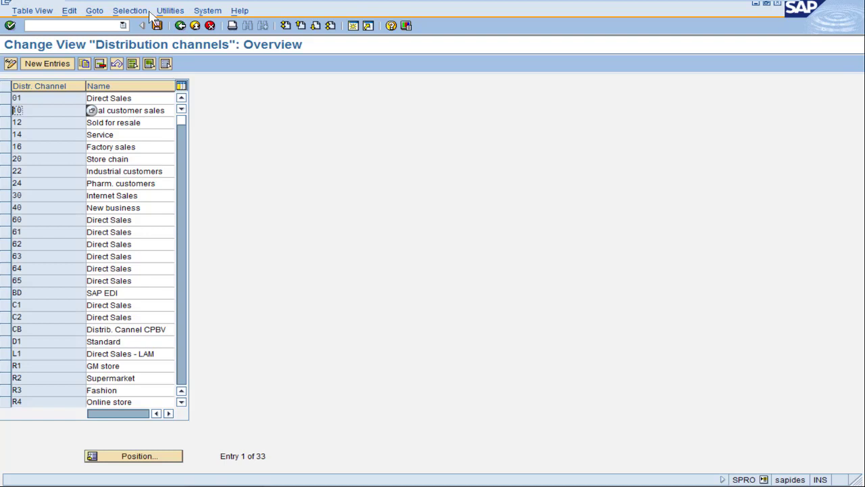
click(181, 27)
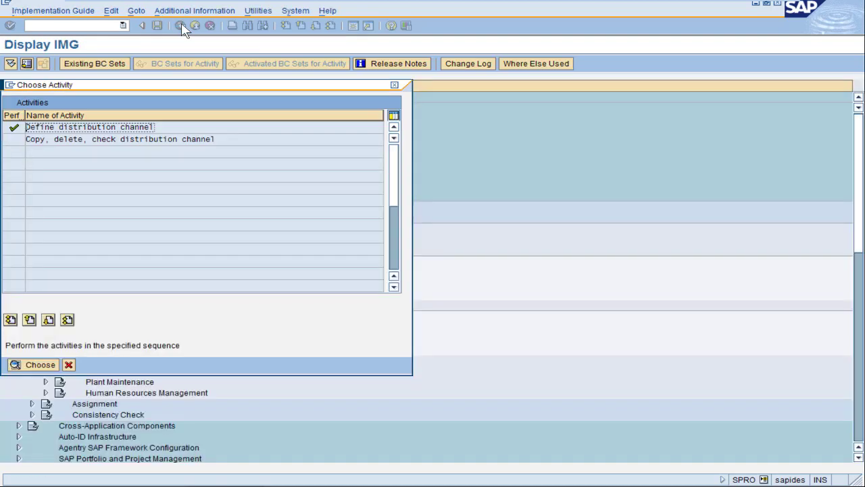
click(395, 85)
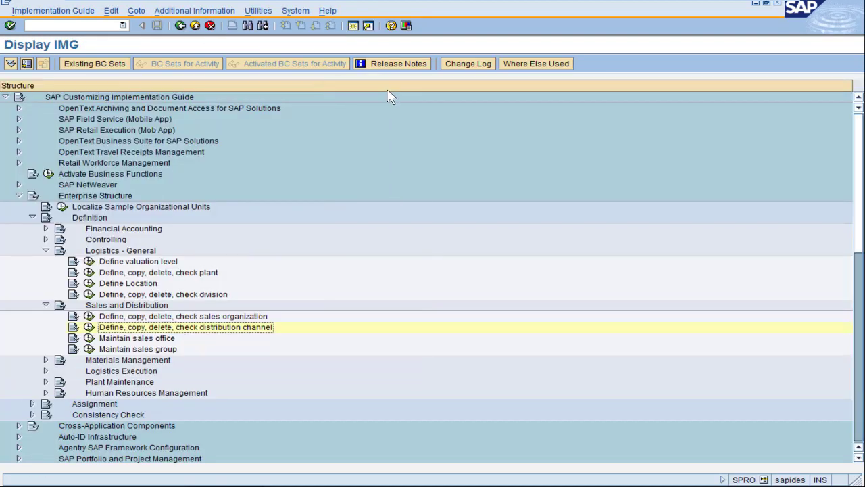
Review the existing divisions in the Define Division activity under Logistics - General, and return to the implementation guide structure
click(90, 297)
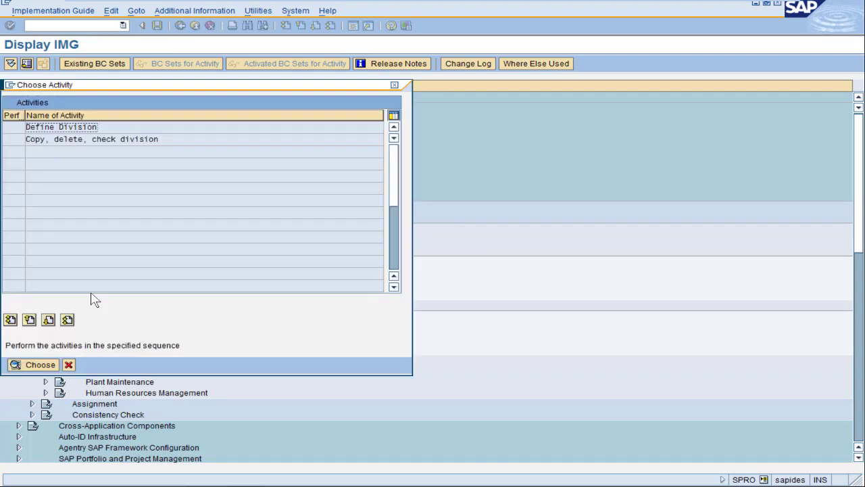
double_click(90, 126)
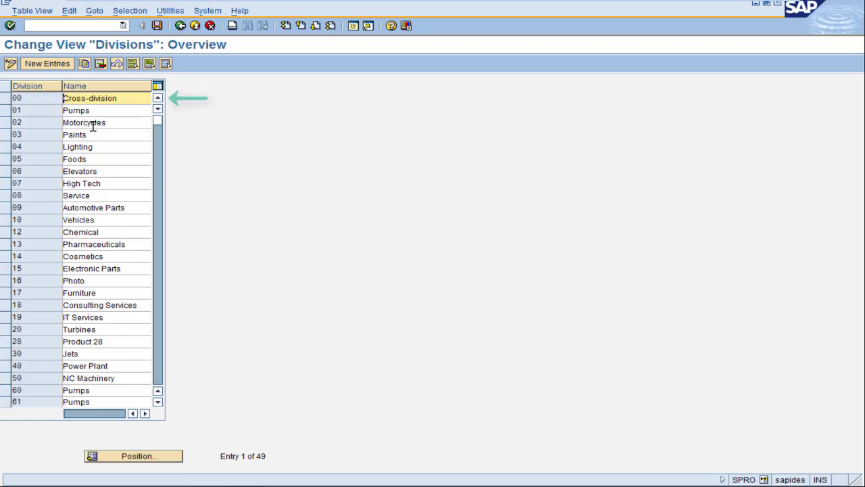
click(180, 26)
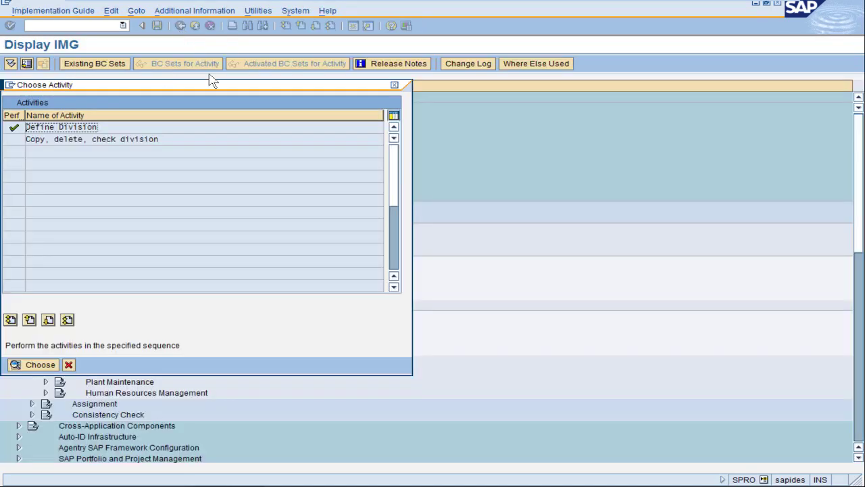
click(395, 86)
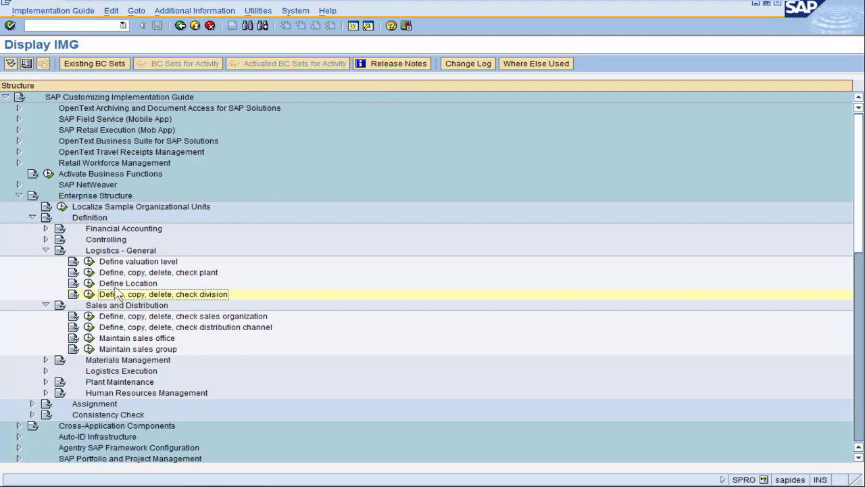
Add a new sales office TOR with the description Toronto in the Maintain sales office activity
click(89, 338)
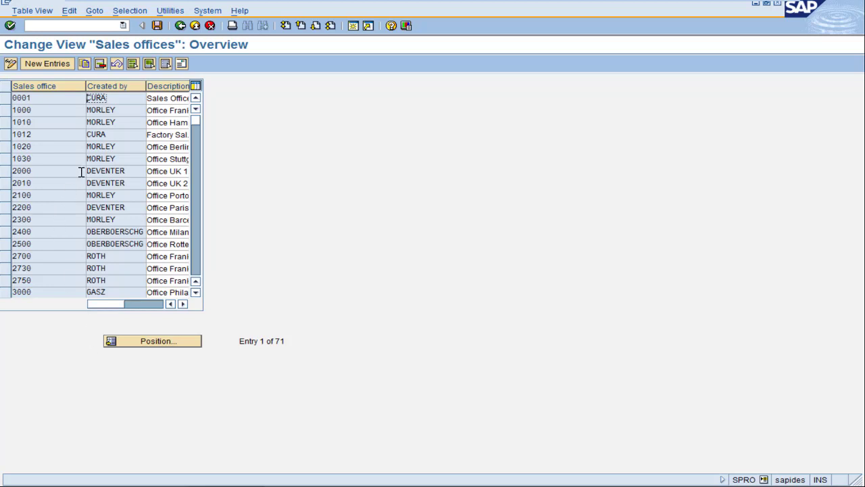
click(47, 64)
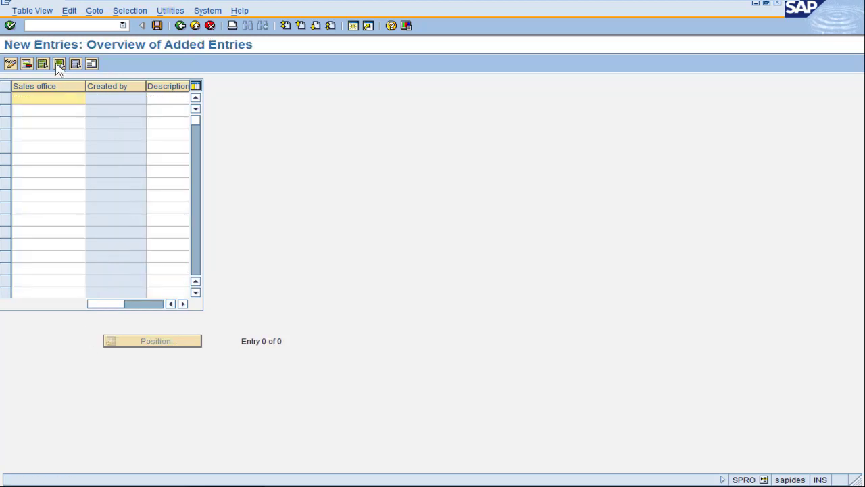
text(TOR)
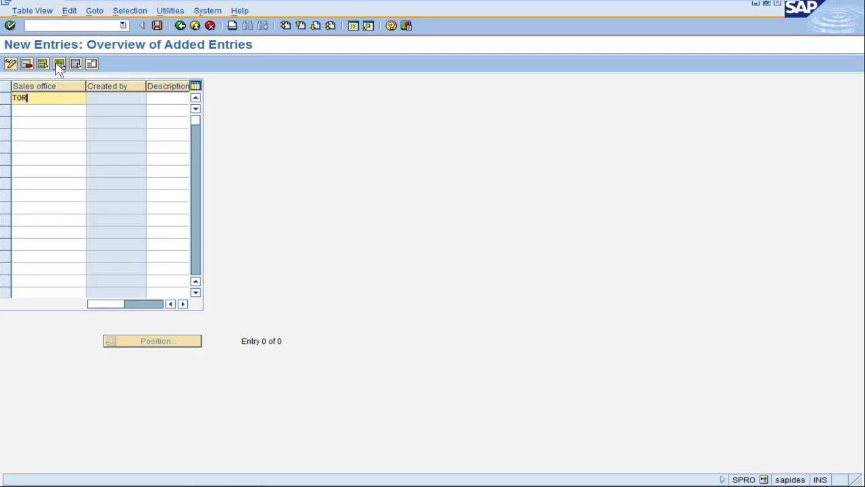
click(160, 99)
text(T)
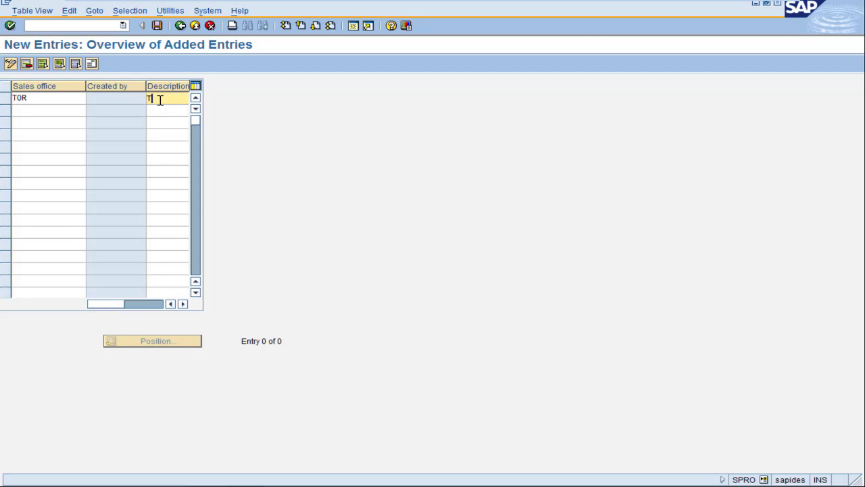
text(oronto)
key(Return)
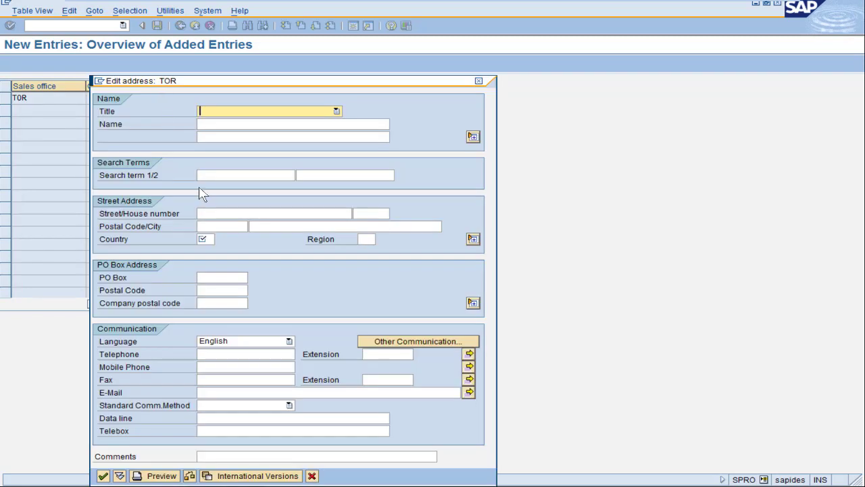
Set the Toronto sales office's address country to CA and save it in the SD Misc customizing request
click(205, 240)
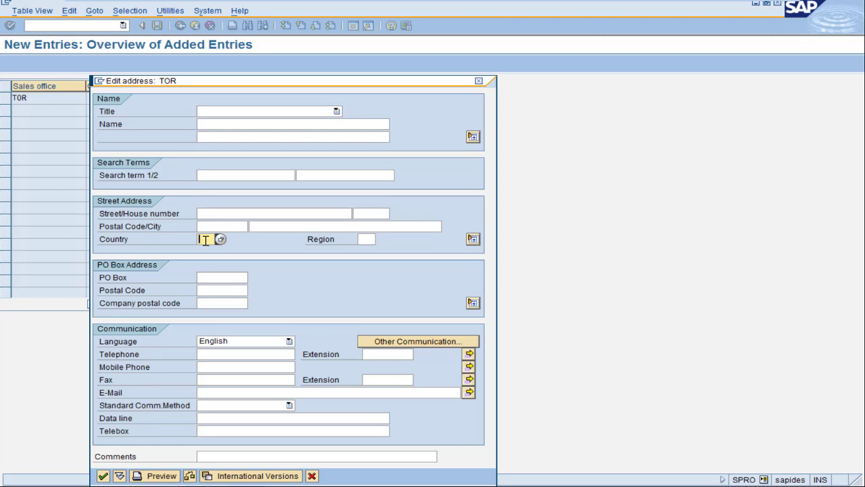
text(CA)
click(102, 476)
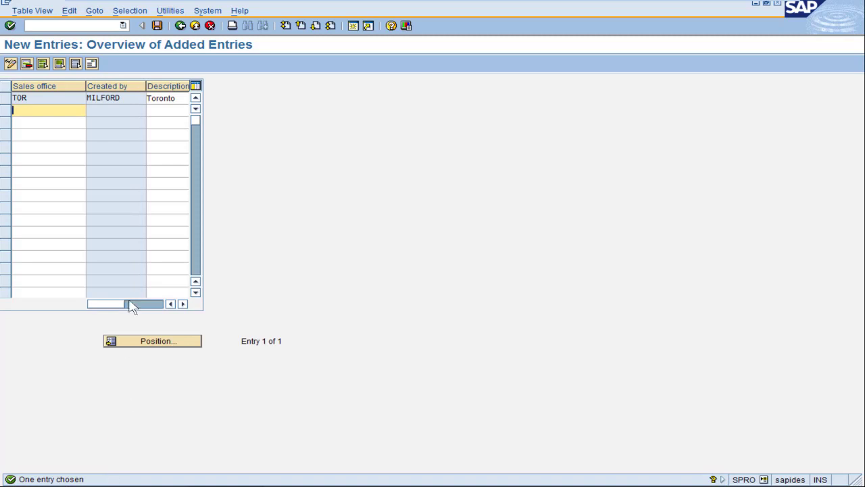
click(157, 27)
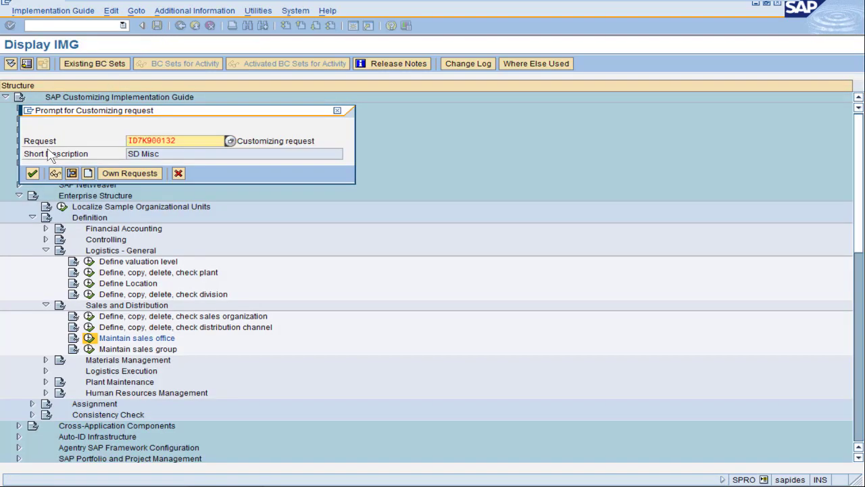
click(32, 173)
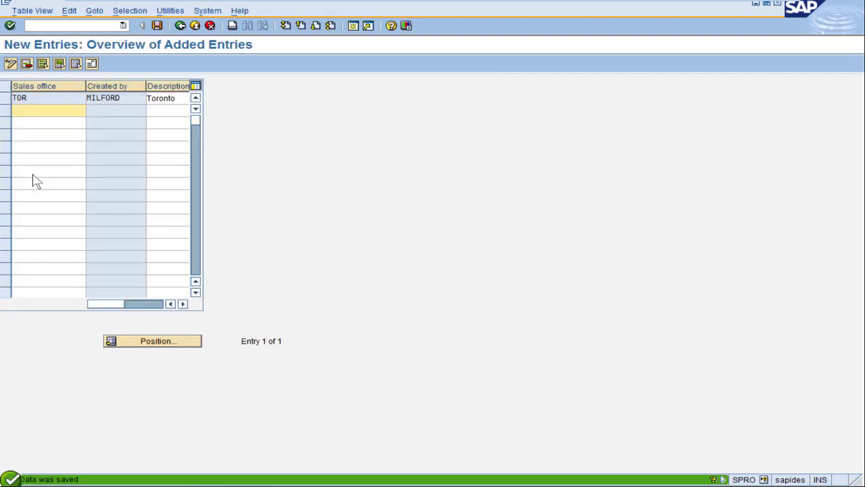
Find and select sales office TOR in the sales offices overview, and return to the implementation guide structure
click(181, 27)
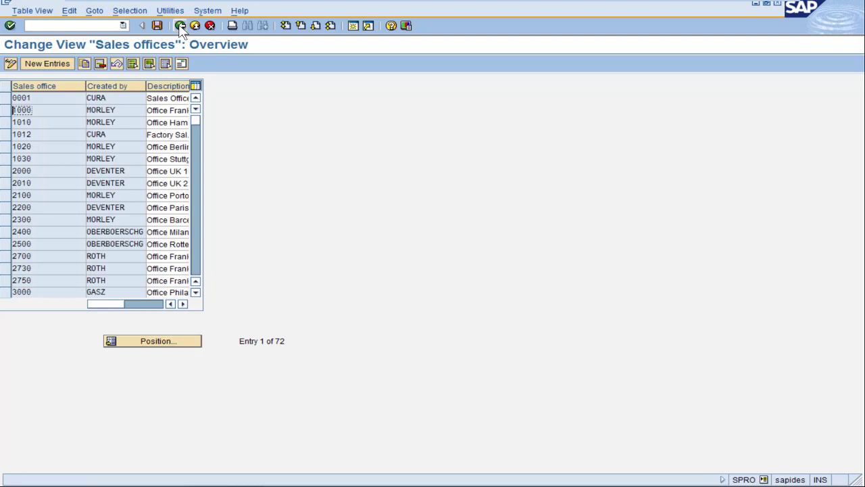
click(197, 241)
click(197, 241)
click(197, 241)
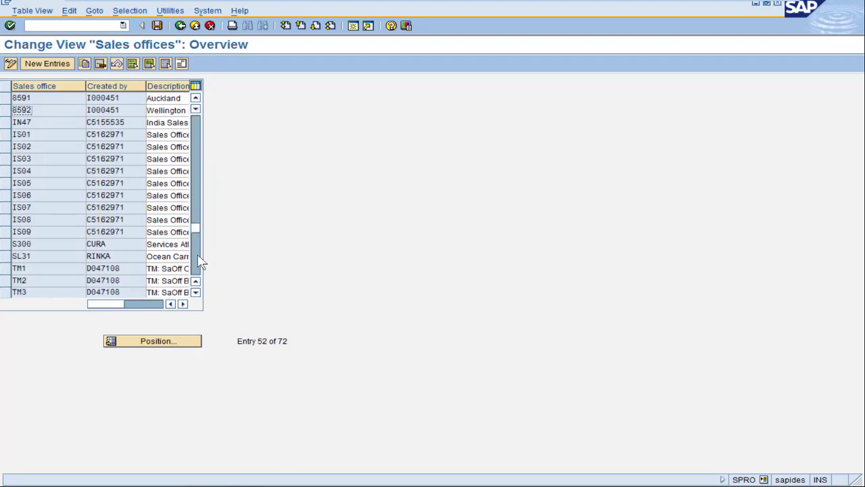
click(198, 264)
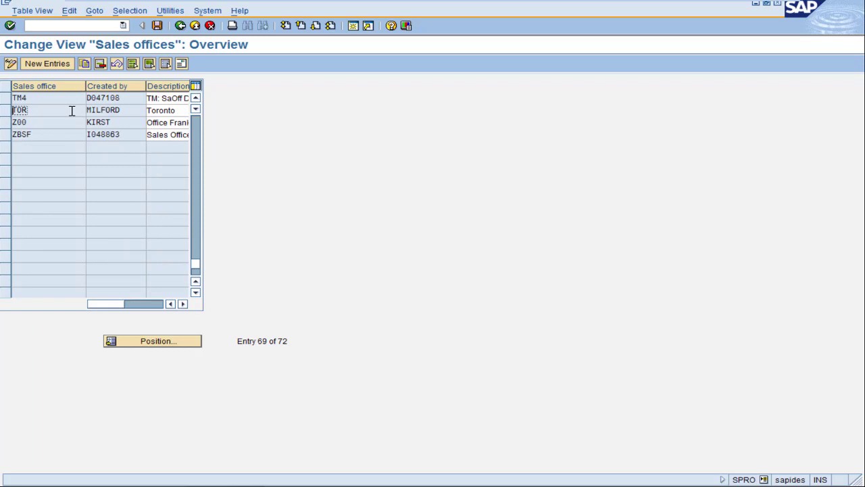
click(8, 113)
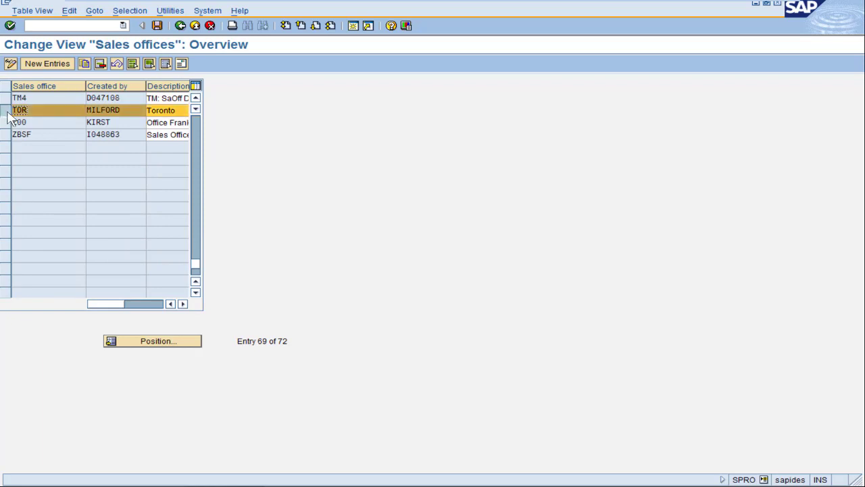
click(180, 25)
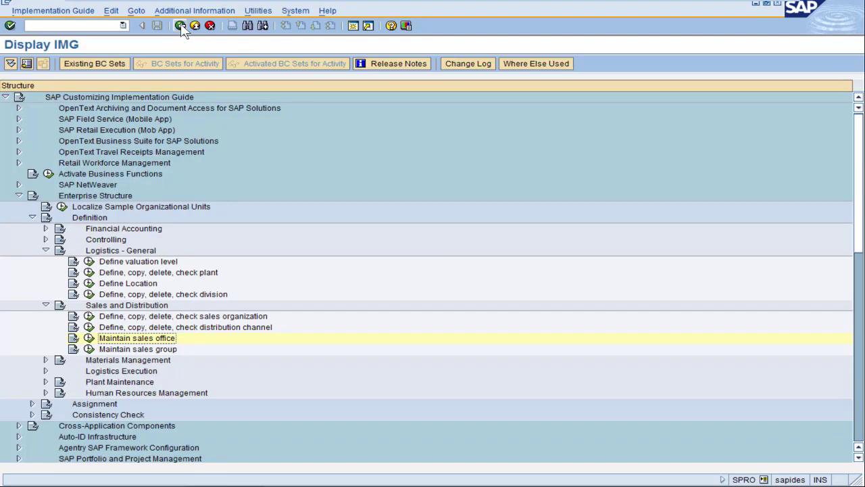
Add a new sales group PRM with the description Primary in the Maintain sales group activity
click(89, 350)
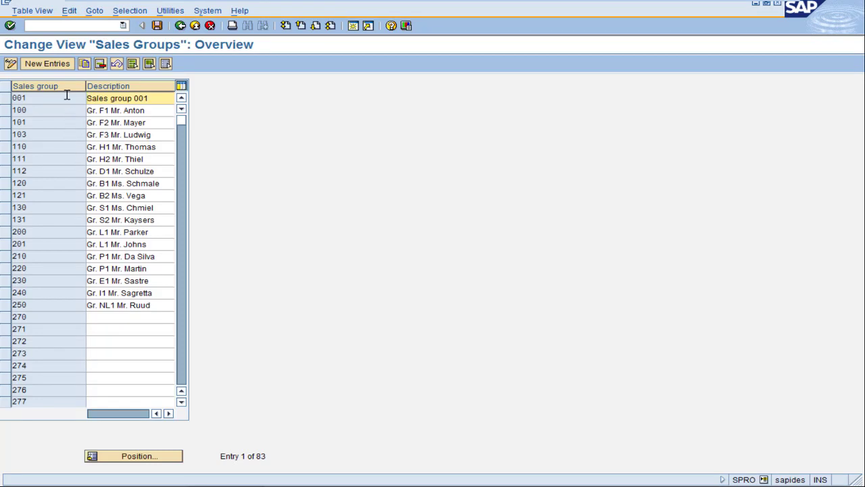
click(47, 67)
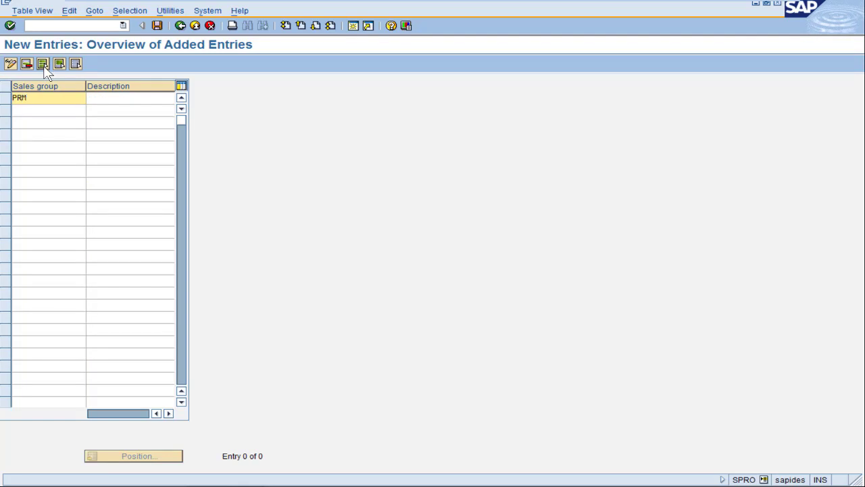
key(Tab)
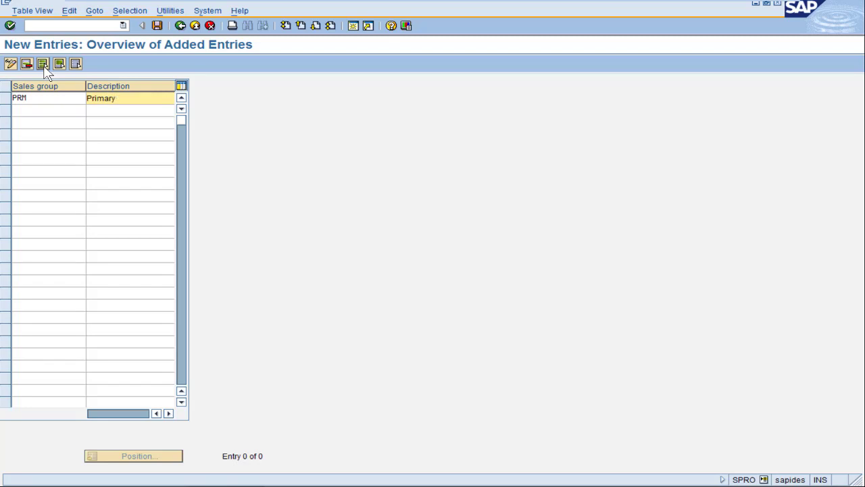
key(Return)
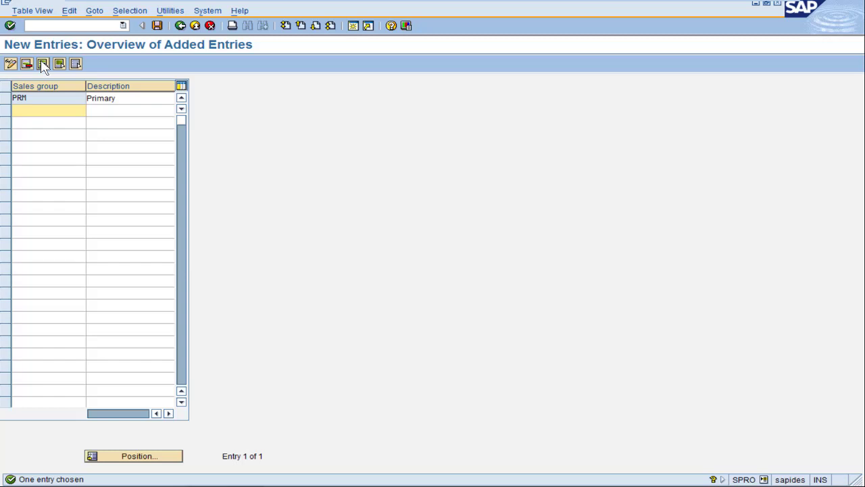
Save sales group PRM in the SD Misc customizing request and go back to the sales groups overview
click(156, 26)
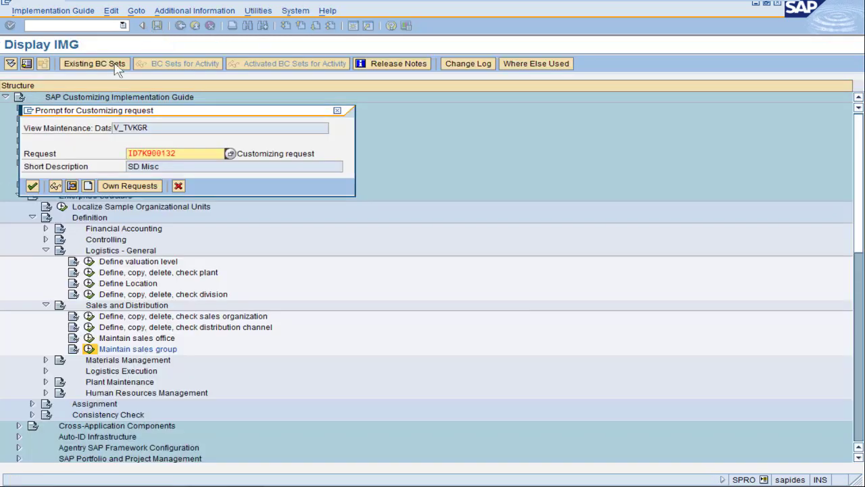
click(32, 186)
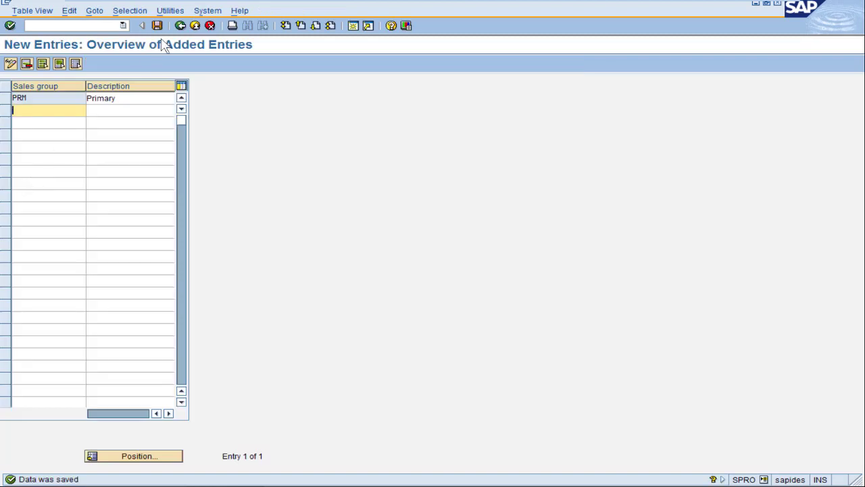
click(180, 25)
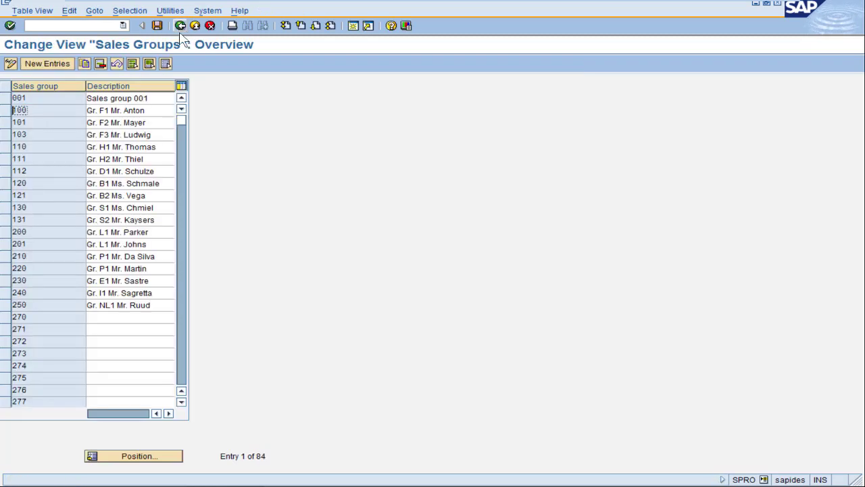
Find and select sales group PRM in the sales groups overview, and return to the implementation guide structure
click(181, 208)
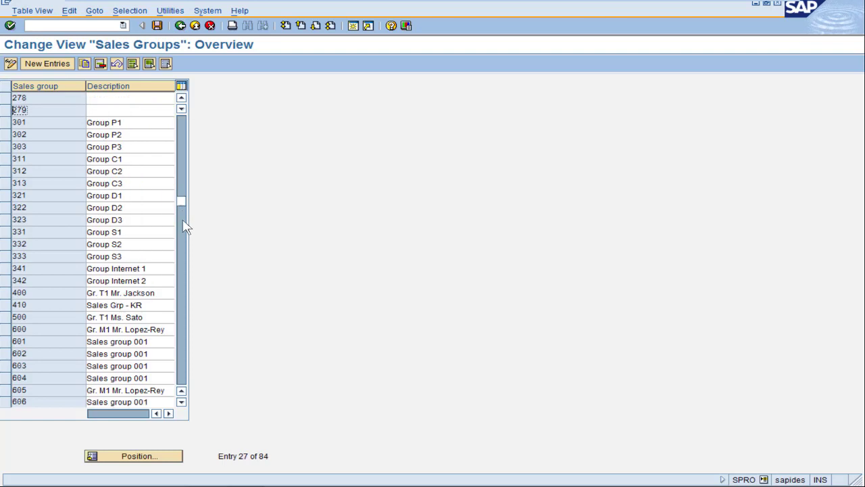
click(183, 227)
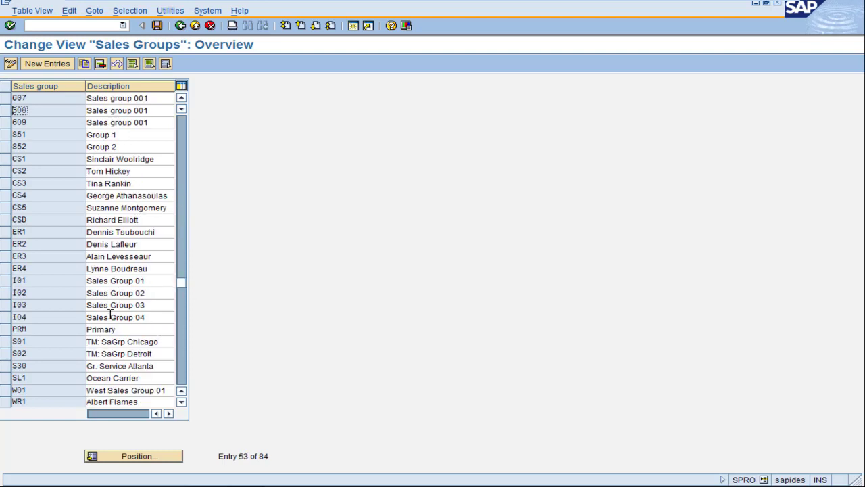
click(7, 330)
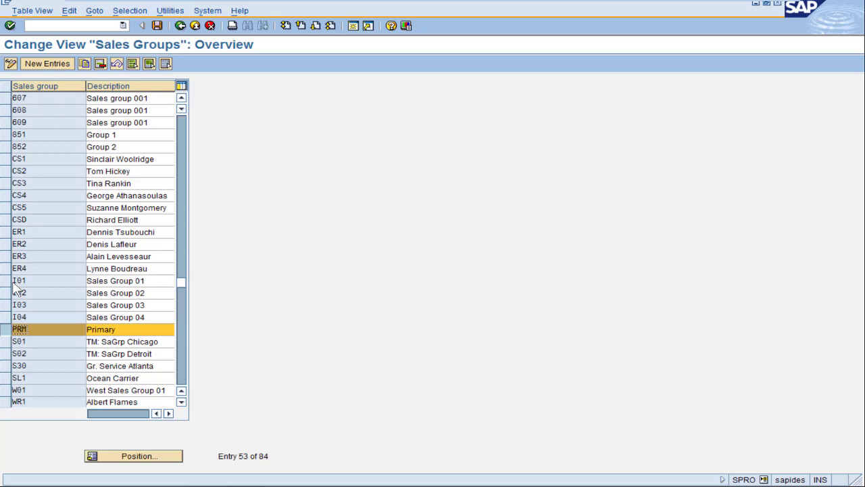
click(180, 25)
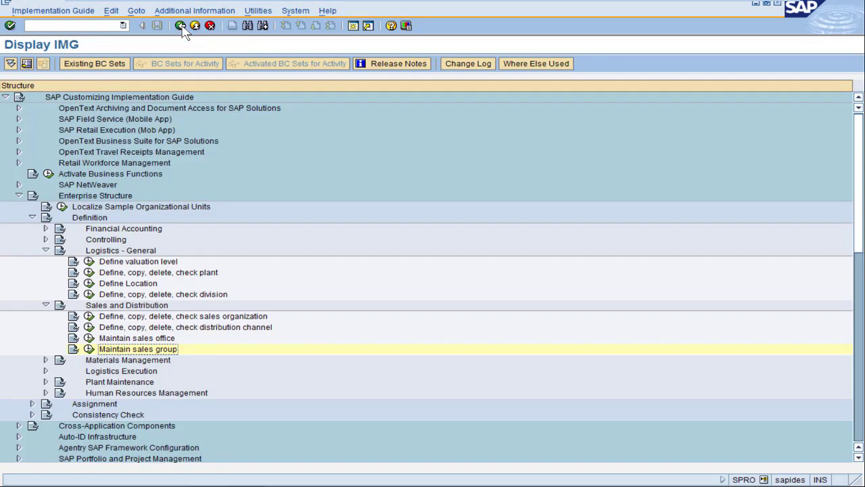
Expand the enterprise structure's Assignment section for Sales and Distribution and open the Assign sales organization to company code activity
scroll(179, 181, down, 3)
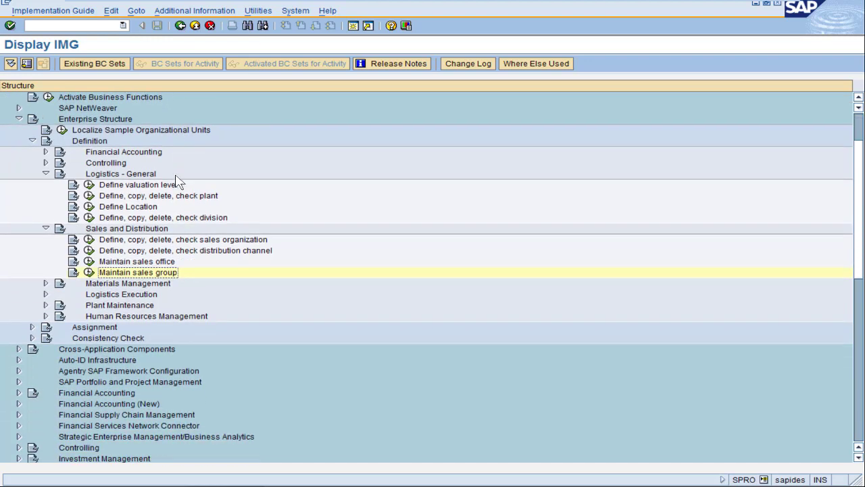
scroll(177, 181, down, 1)
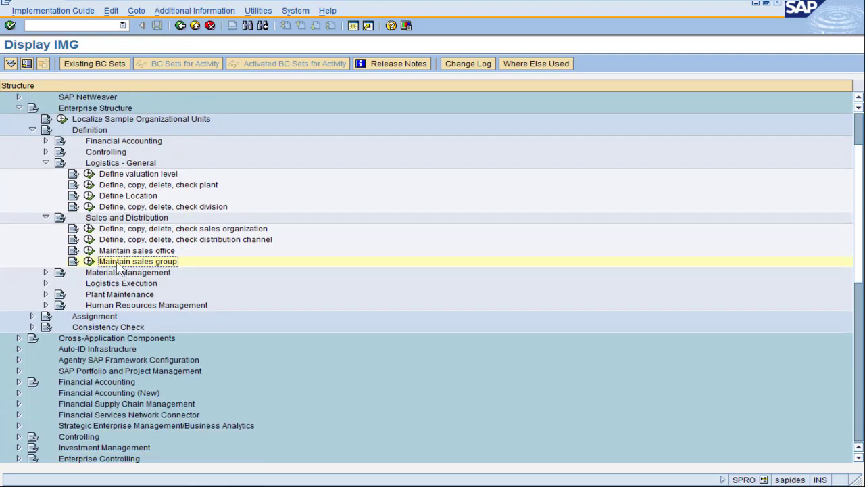
click(33, 316)
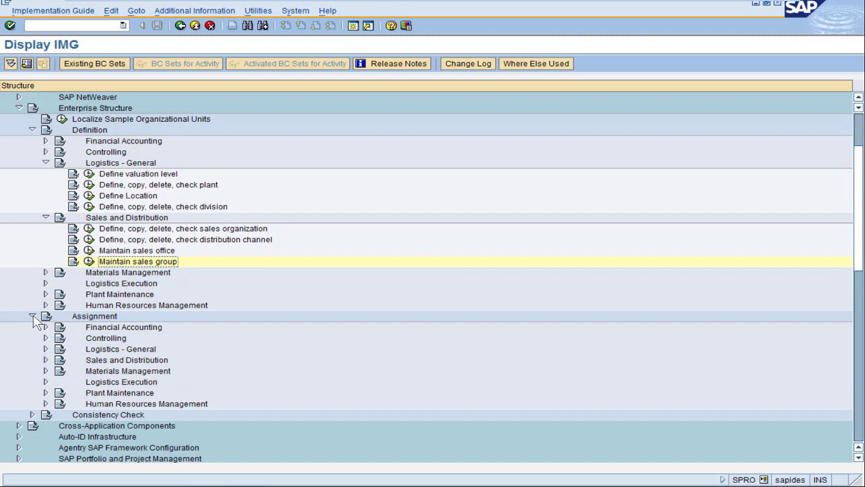
click(45, 359)
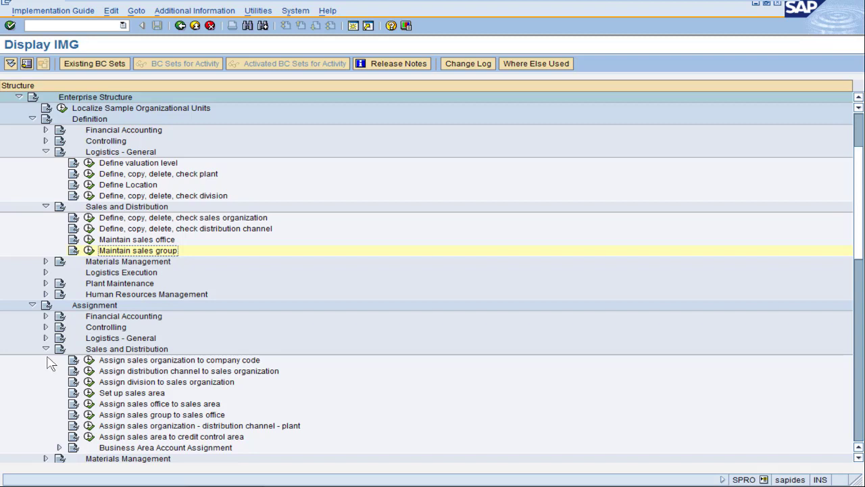
click(90, 360)
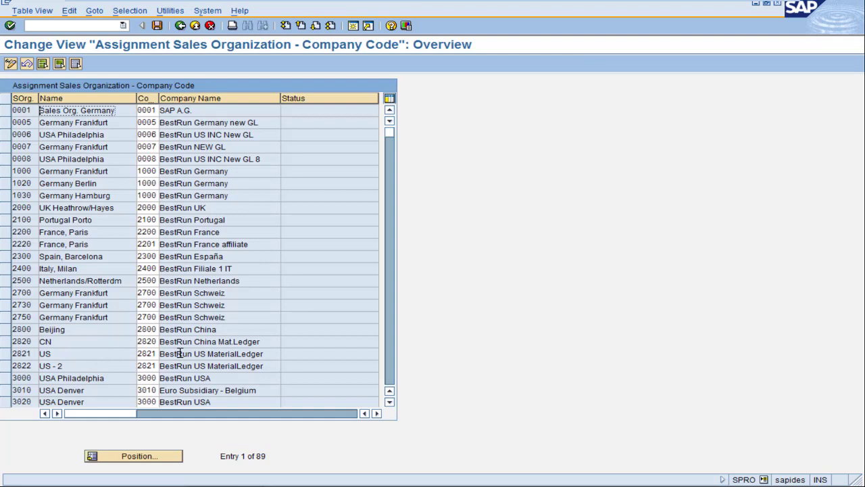
Assign company code DC10 to sales organization DCS1, save the assignment and return to the implementation guide structure
click(391, 361)
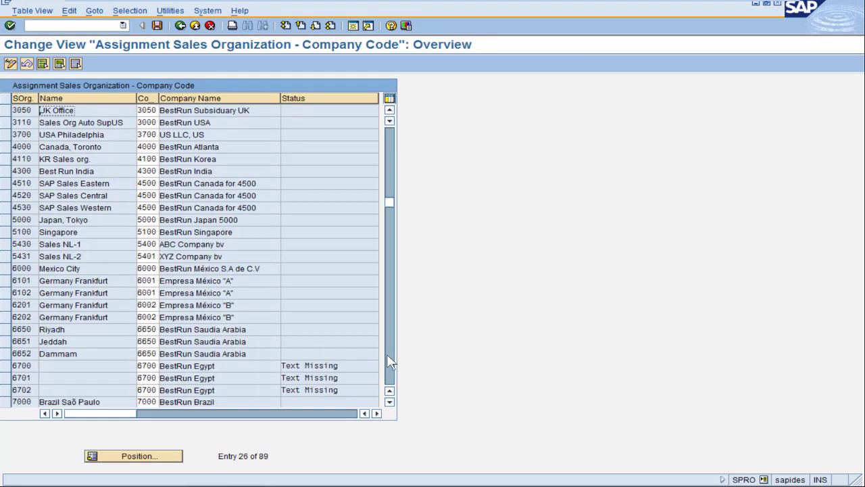
click(390, 361)
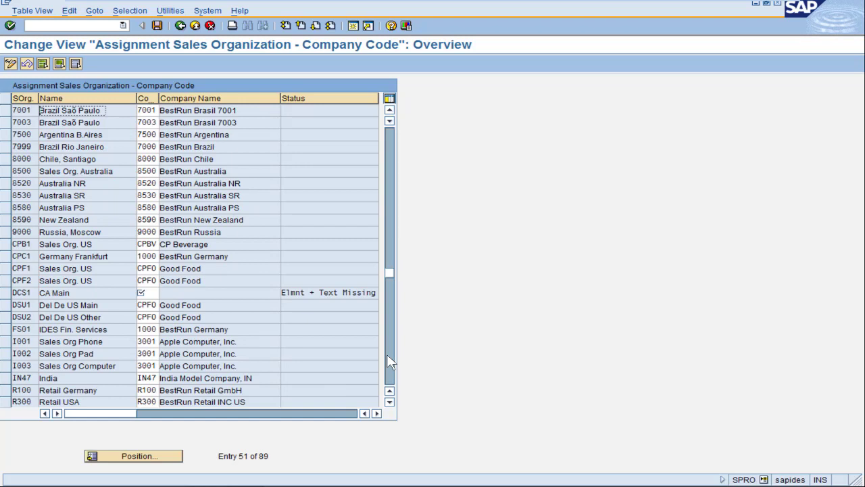
click(156, 292)
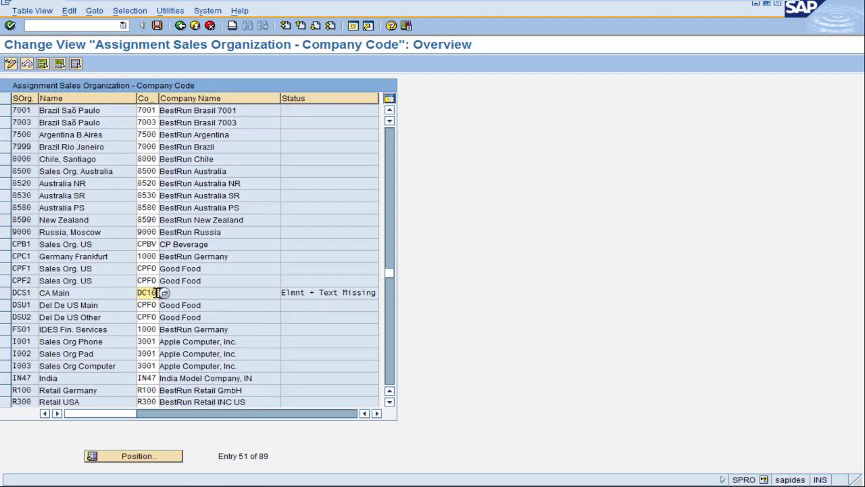
key(Return)
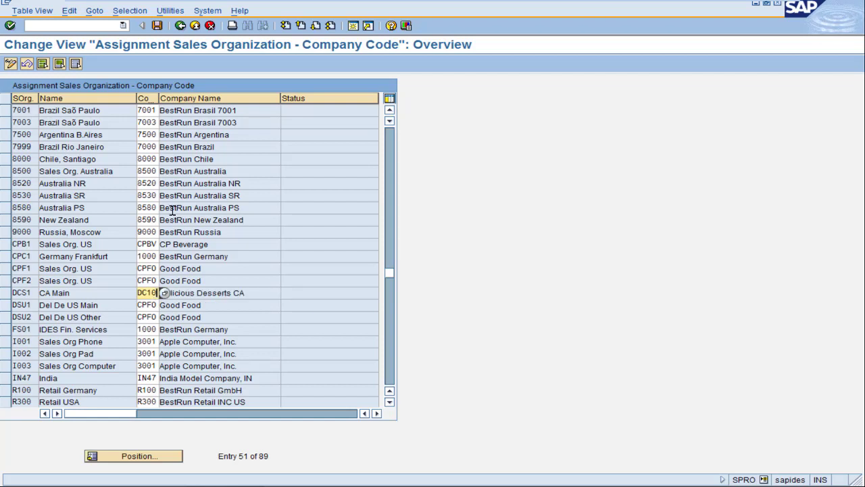
click(157, 26)
click(32, 186)
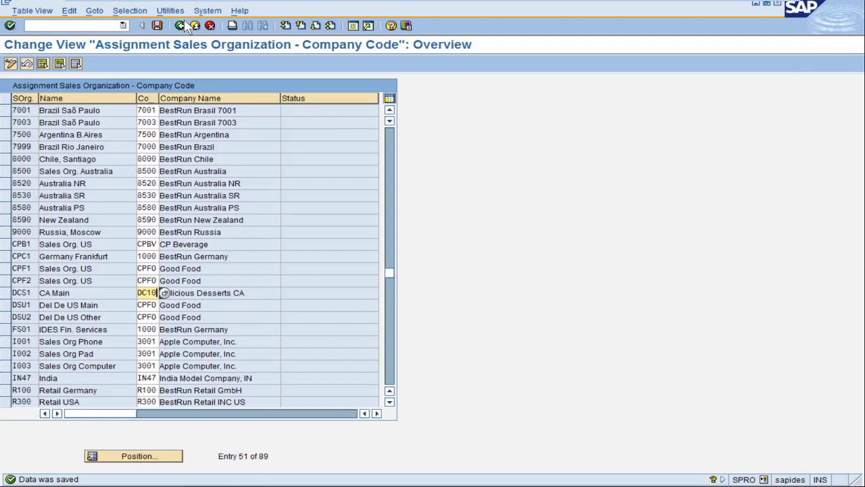
click(180, 25)
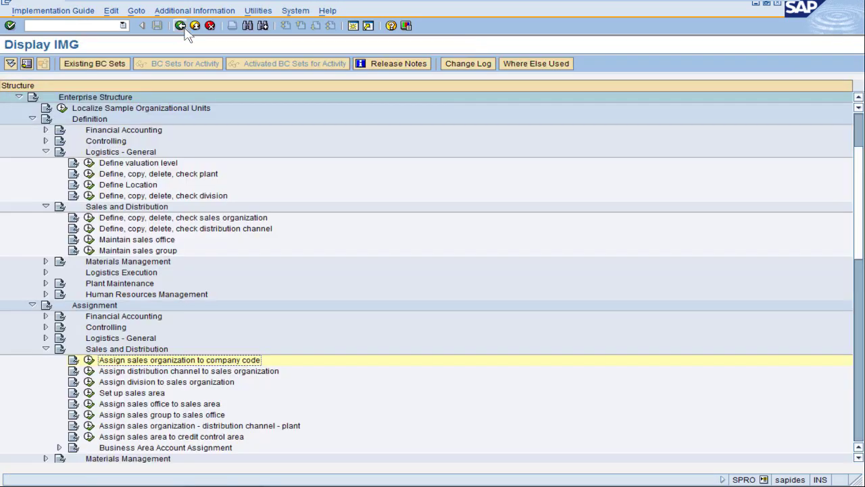
Add a new entry for sales organization DCS1 with distribution channel D1 in the Assign distribution channel to sales organization activity
click(89, 371)
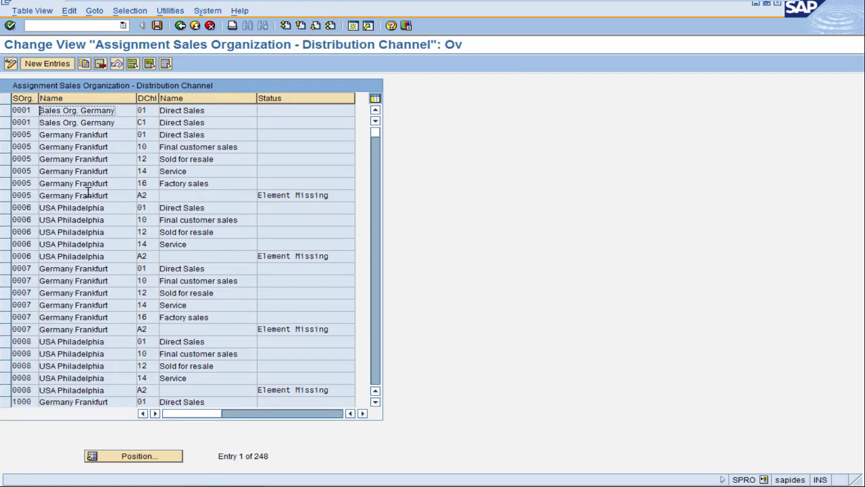
click(46, 64)
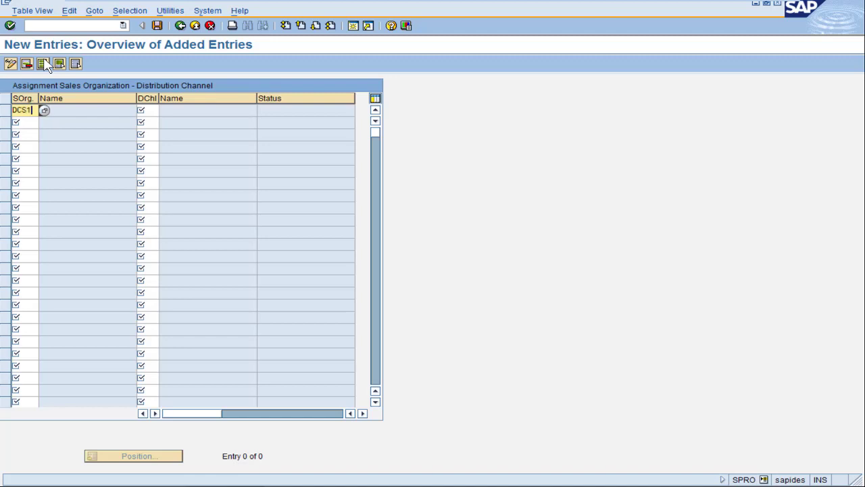
key(Tab)
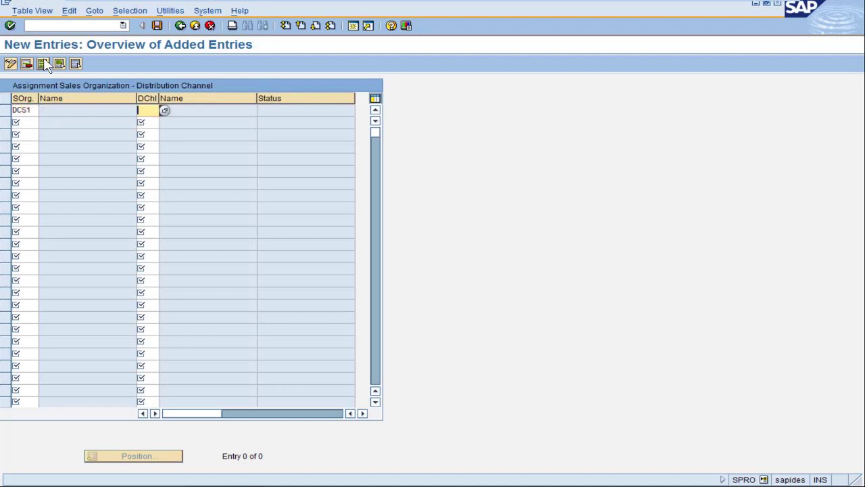
text(D1)
key(Return)
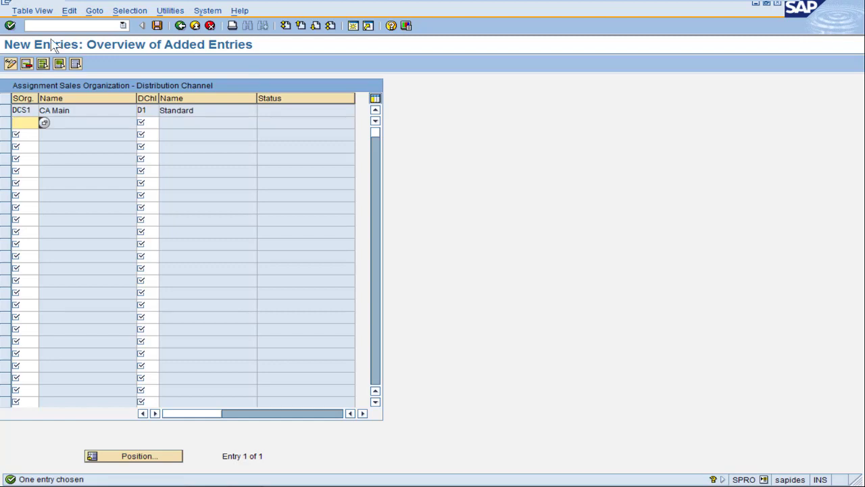
Save the DCS1 distribution channel assignment in the SD Misc customizing request and go back to the assignment overview
click(157, 25)
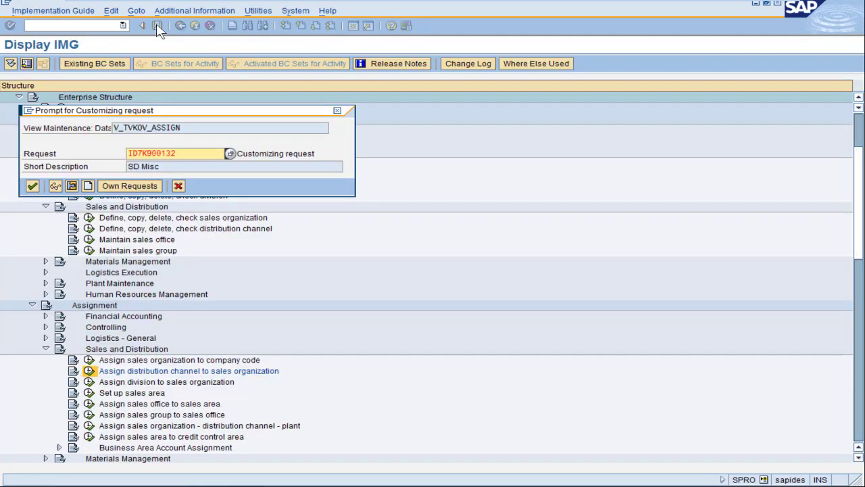
click(32, 186)
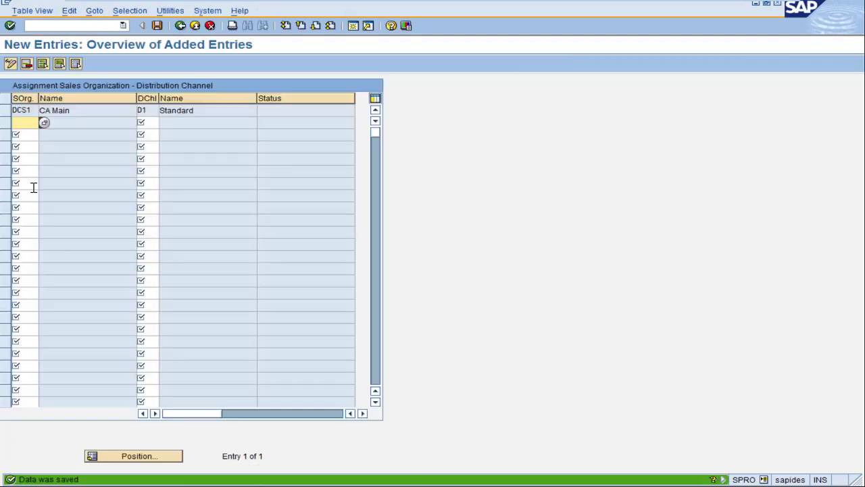
click(180, 25)
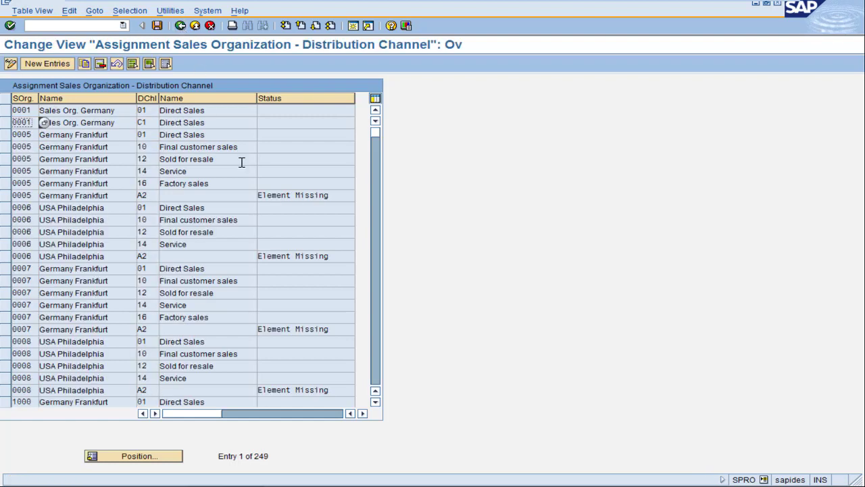
Find the DCS1 and D1 entry in the distribution channel assignment overview, and return to the implementation guide structure
click(378, 338)
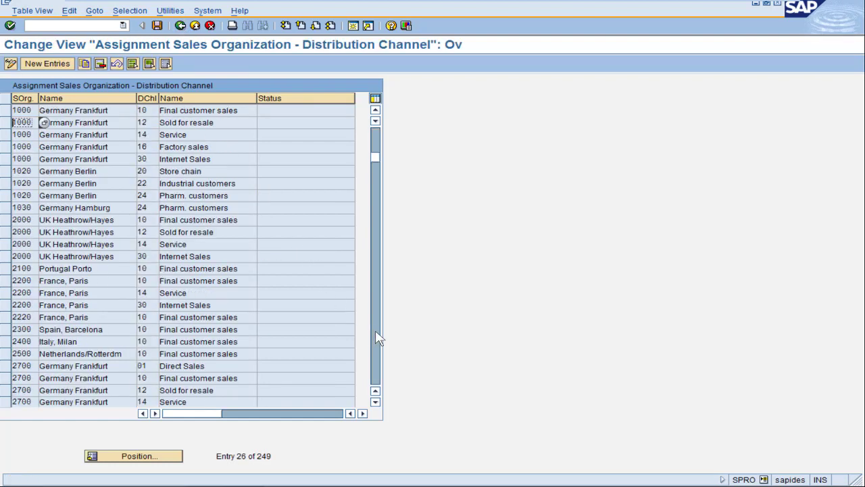
click(378, 338)
click(378, 338)
click(378, 338)
click(378, 338)
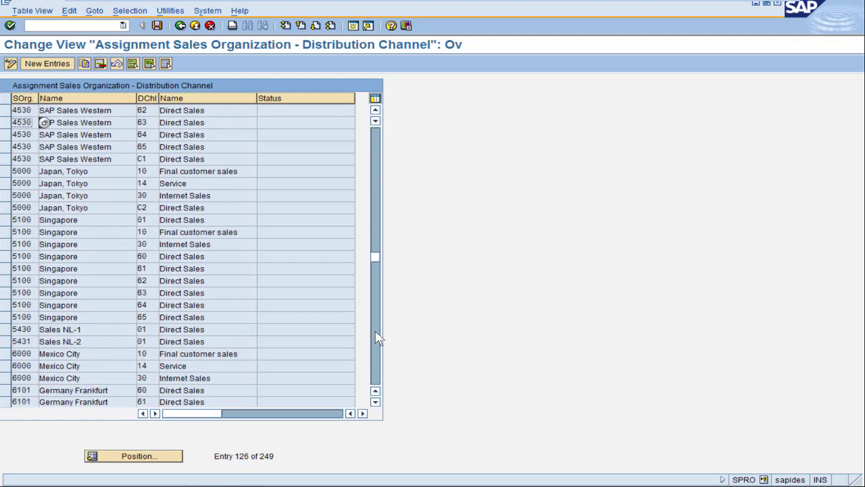
click(378, 338)
click(377, 341)
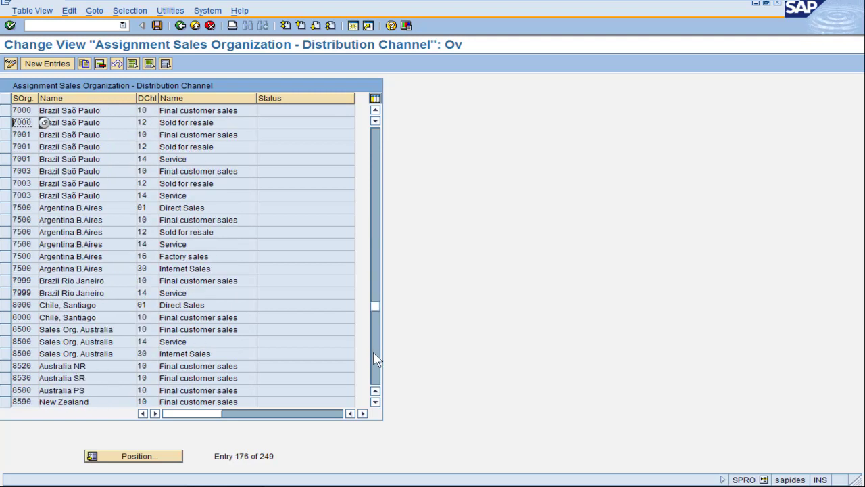
click(377, 358)
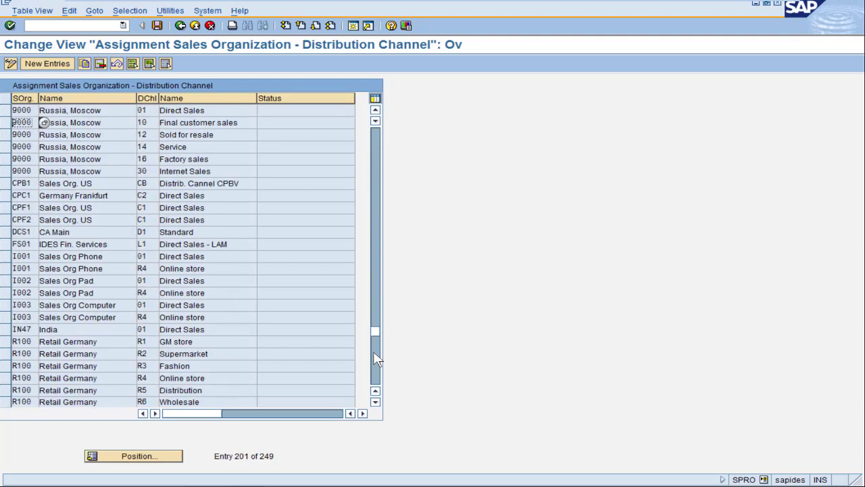
click(7, 233)
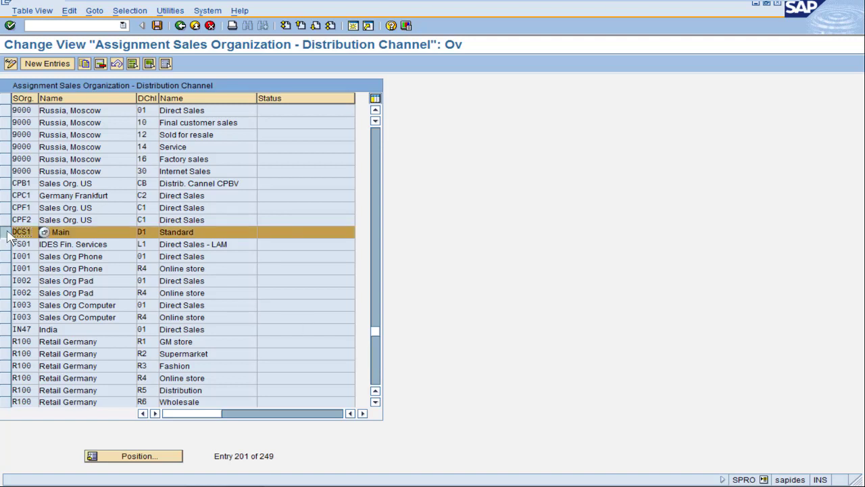
click(7, 232)
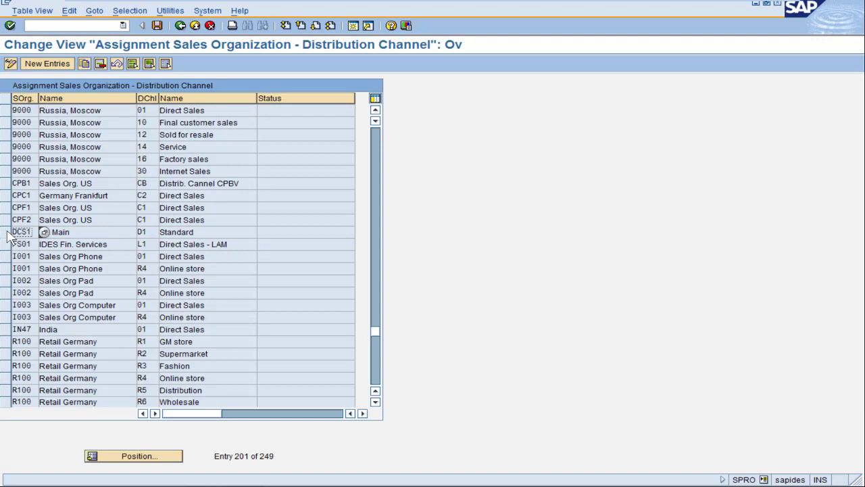
click(180, 25)
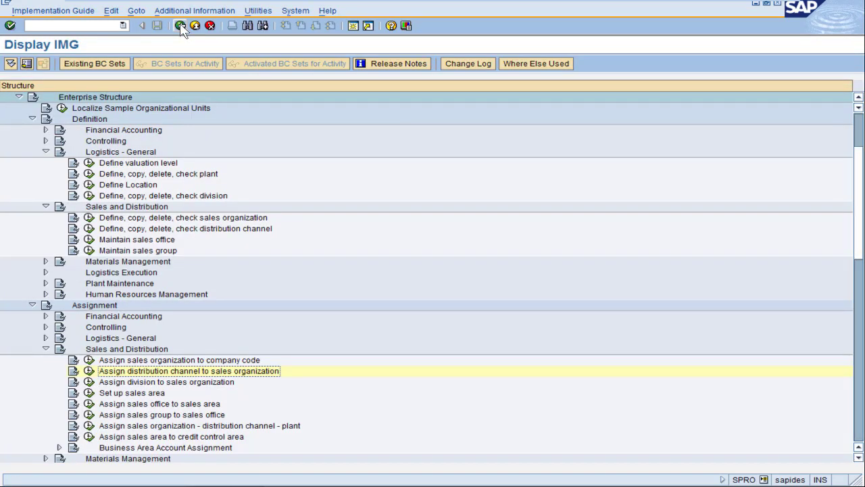
Add a new entry assigning division 00 to sales organization DCS1 in the Assign division to sales organization activity
click(88, 382)
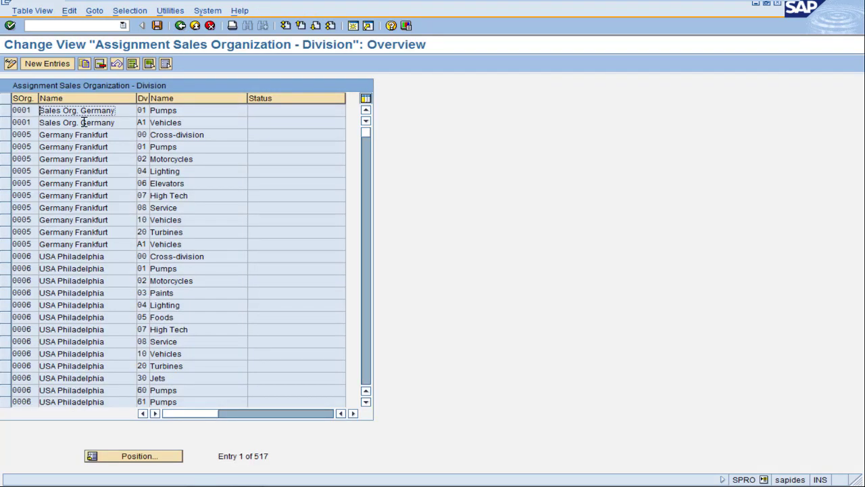
click(49, 65)
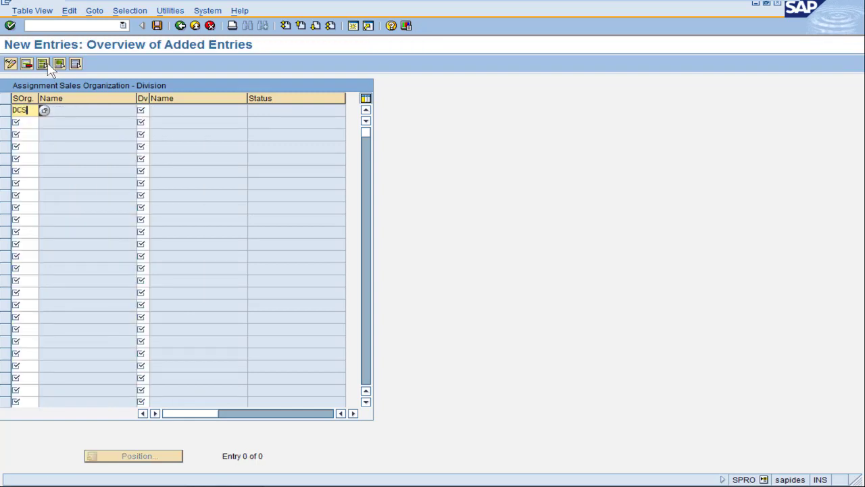
key(Tab)
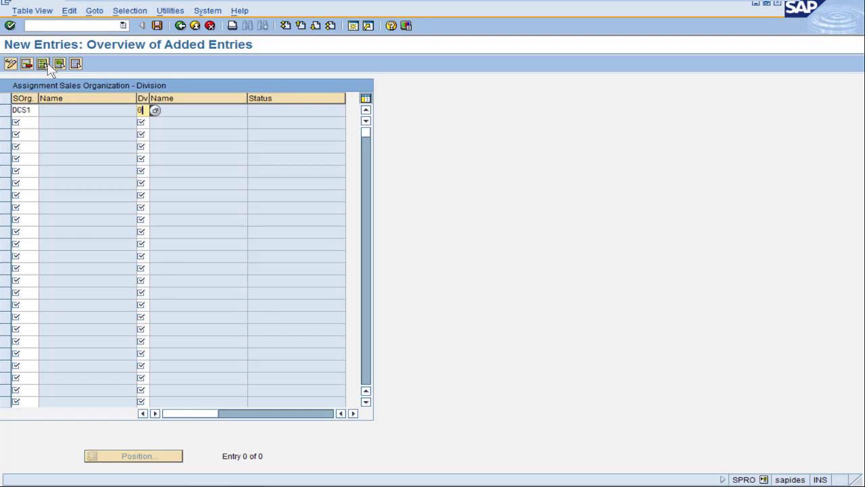
key(Return)
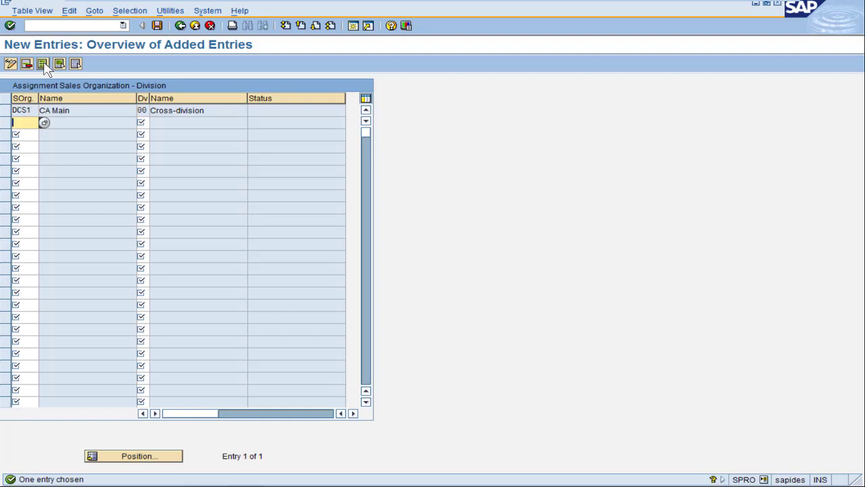
Save the DCS1 division assignment in the SD Misc customizing request and return to the implementation guide structure
click(158, 28)
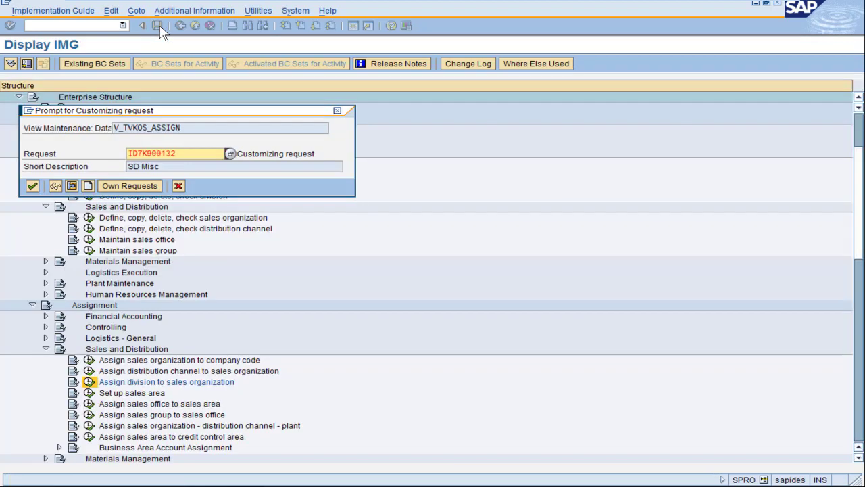
click(33, 186)
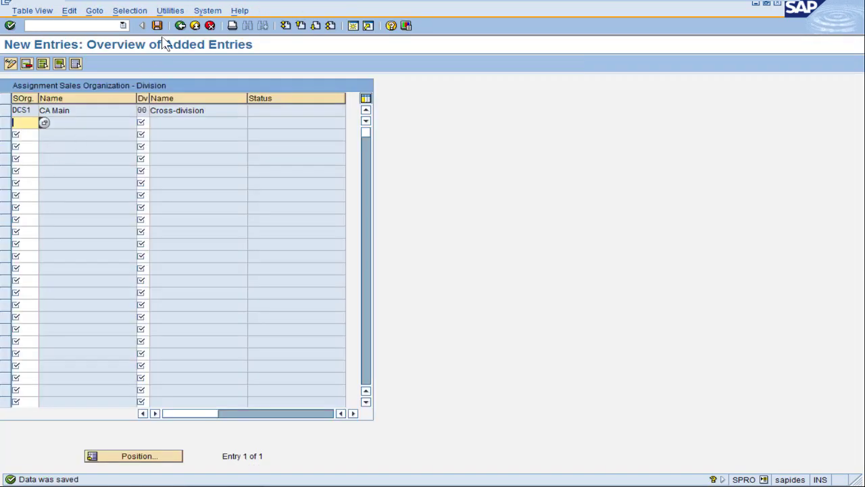
click(180, 25)
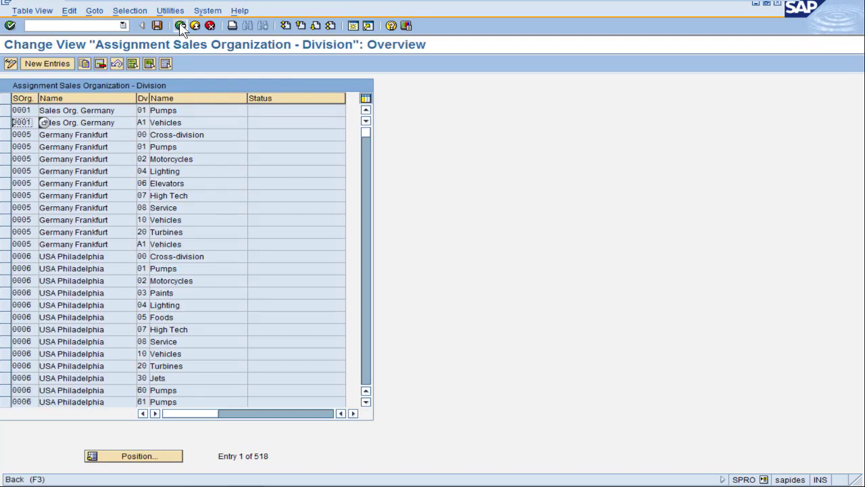
click(181, 26)
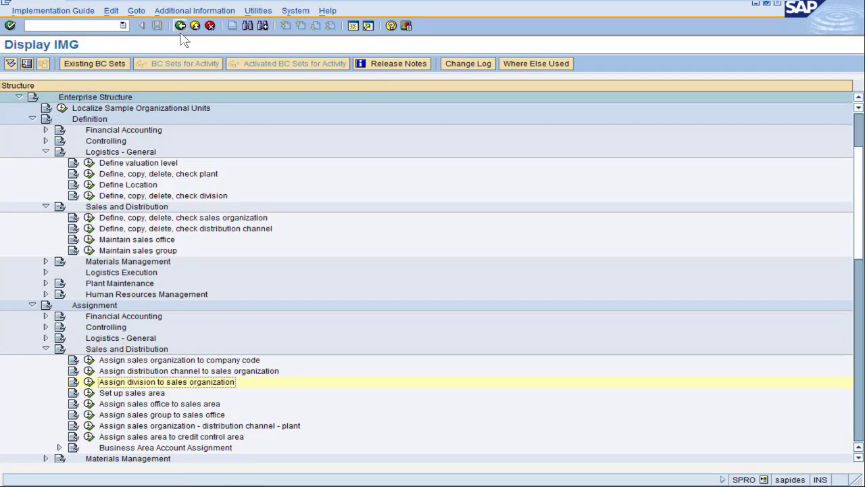
Set up a new sales area combining sales organization DCS1, distribution channel D1 and division 00, and save it
click(89, 394)
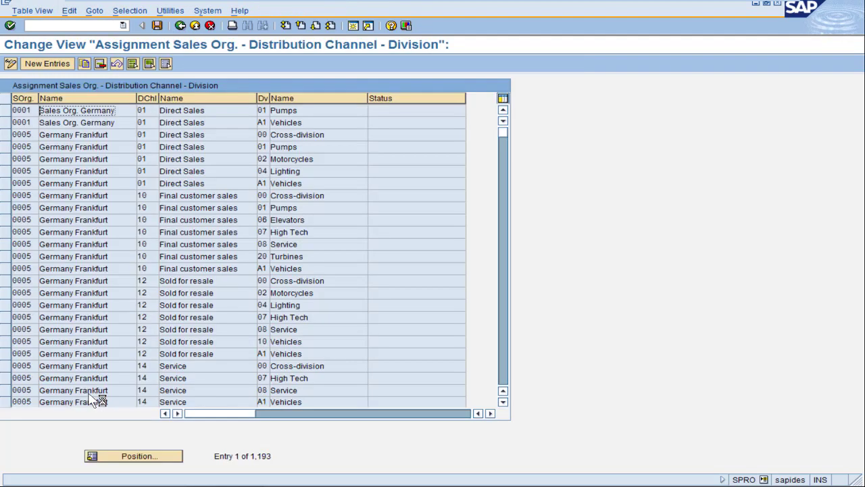
click(54, 64)
text(0)
text(CS1)
key(Tab)
text(D1)
key(Tab)
text(00)
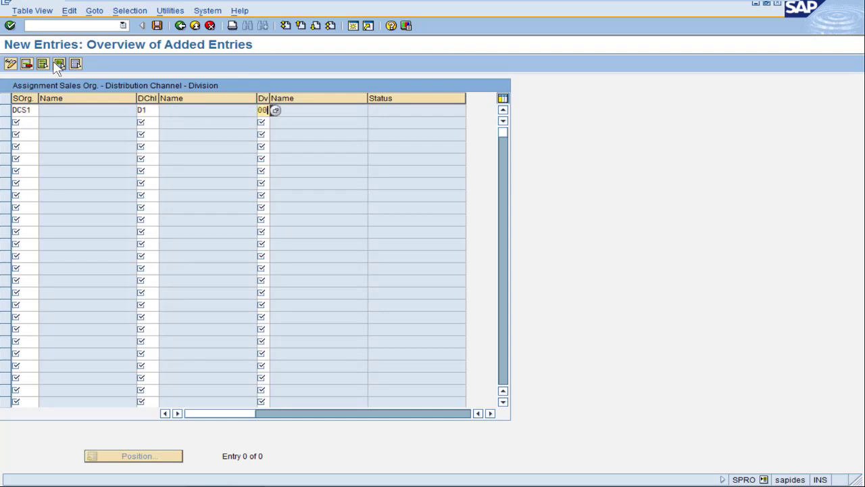
key(Return)
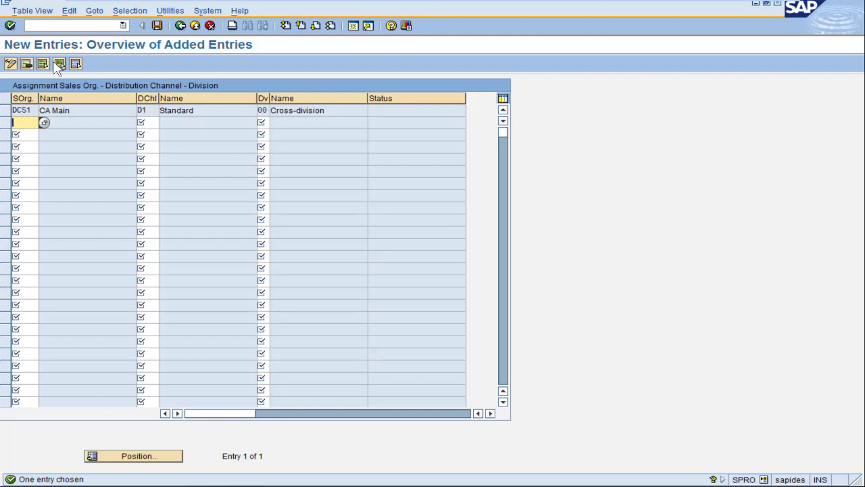
click(157, 27)
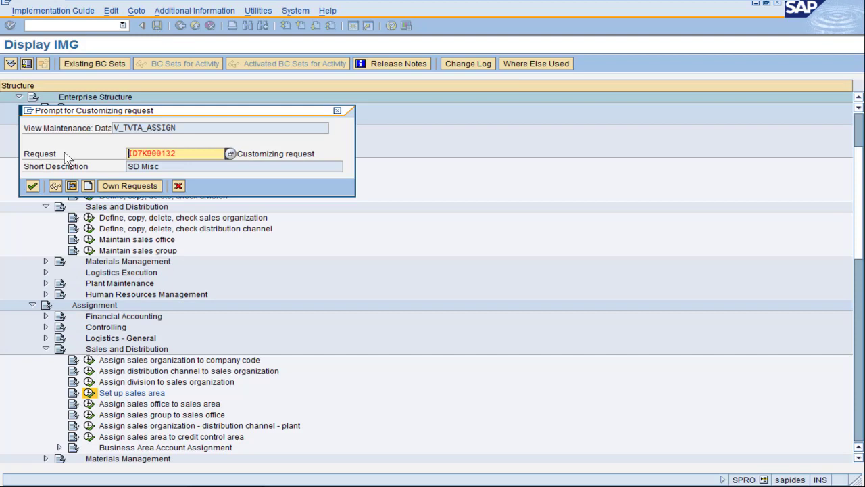
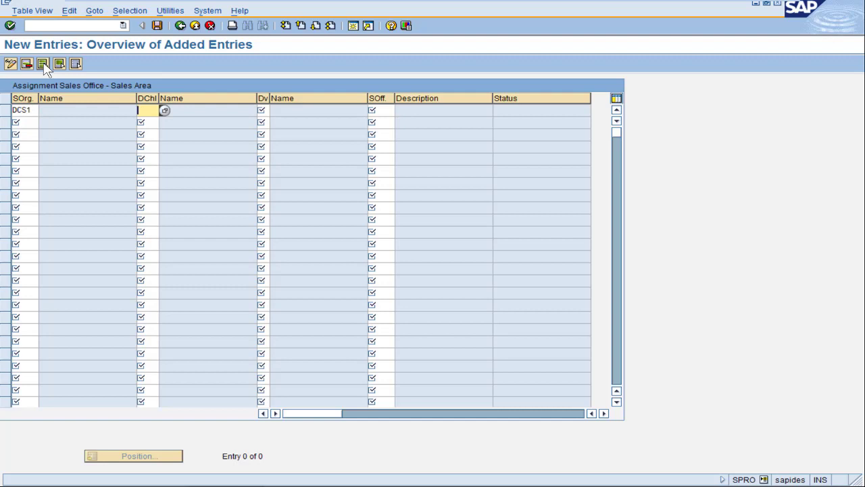
Complete the new sales office assignment for DCS1 with distribution channel D1, division 00 and sales office TOR
key(Tab)
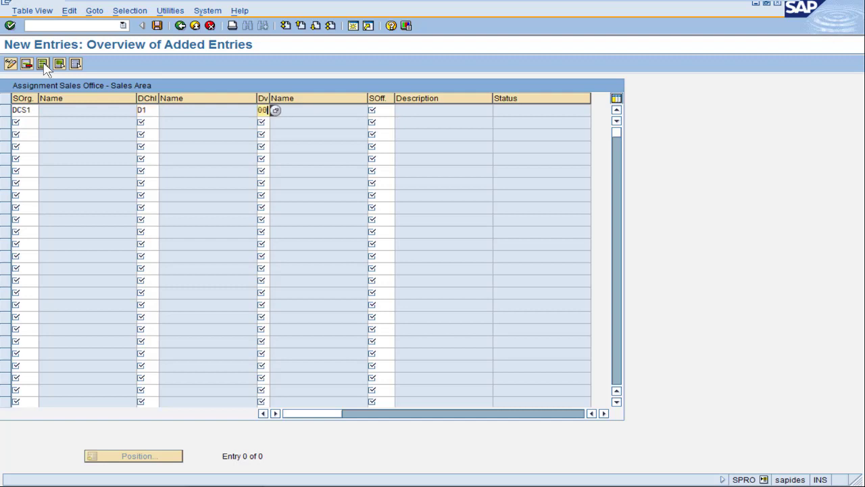
text(00)
key(Tab)
text(TOR)
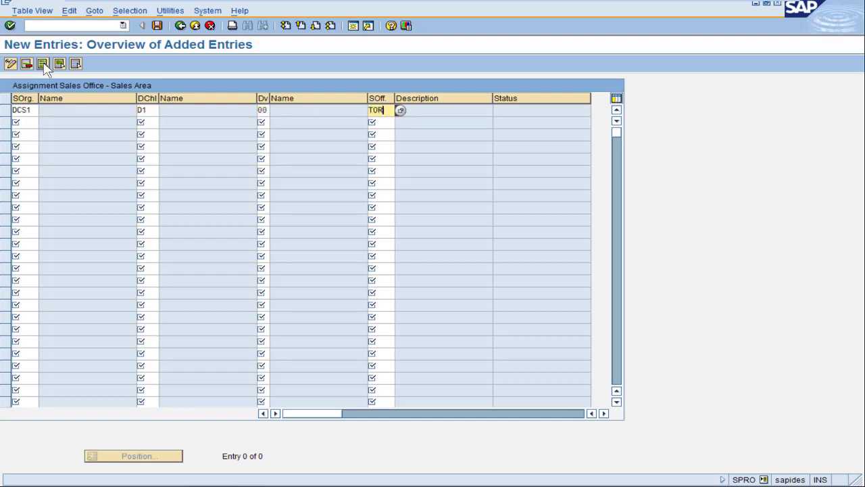
key(Return)
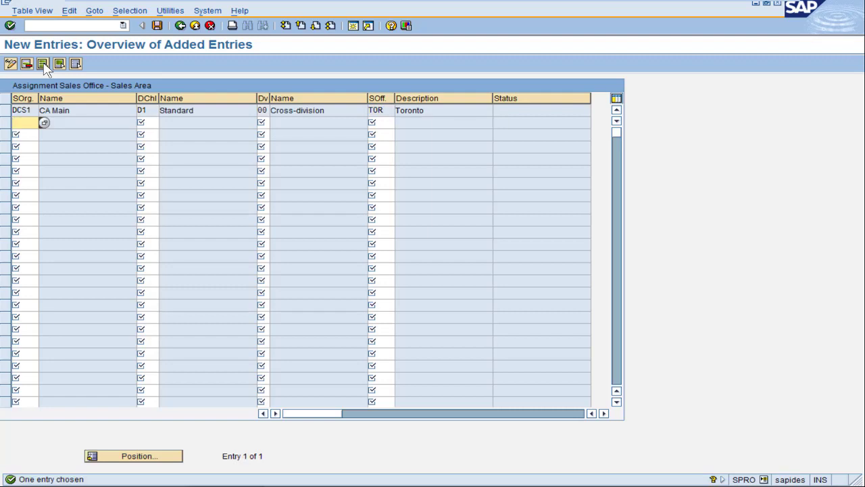
Save the TOR sales office assignment in the SD Misc customizing request and return to the implementation guide structure
click(157, 26)
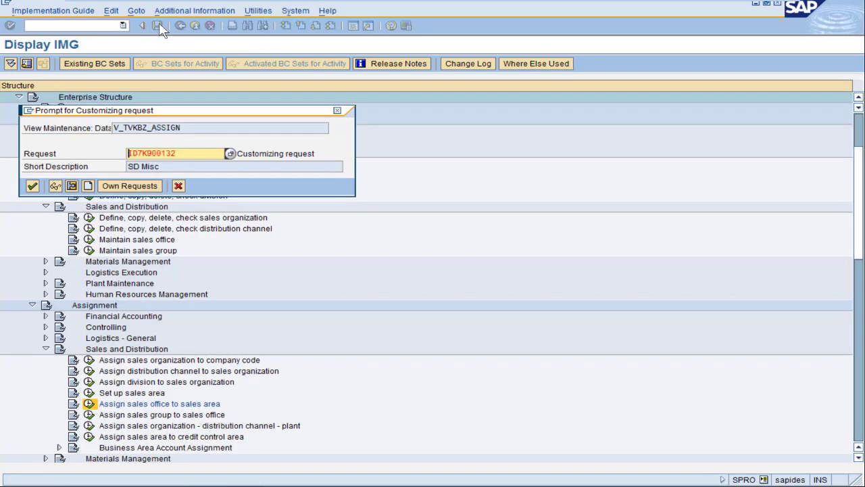
click(32, 186)
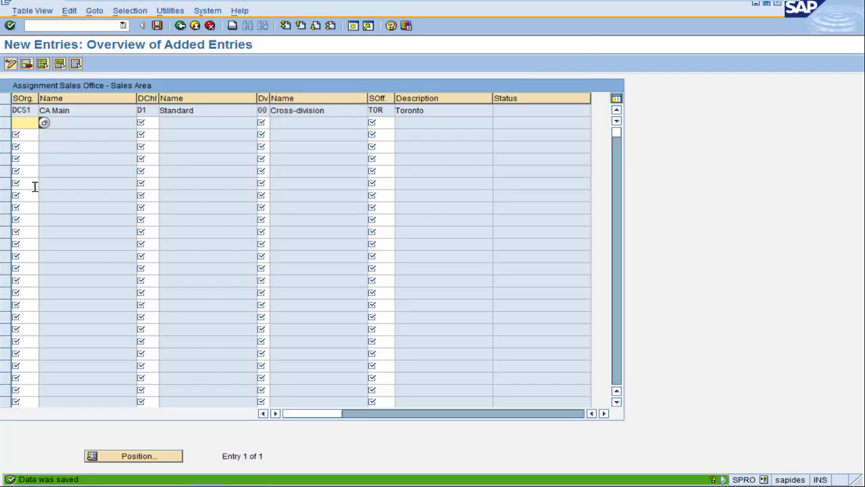
click(180, 25)
click(181, 26)
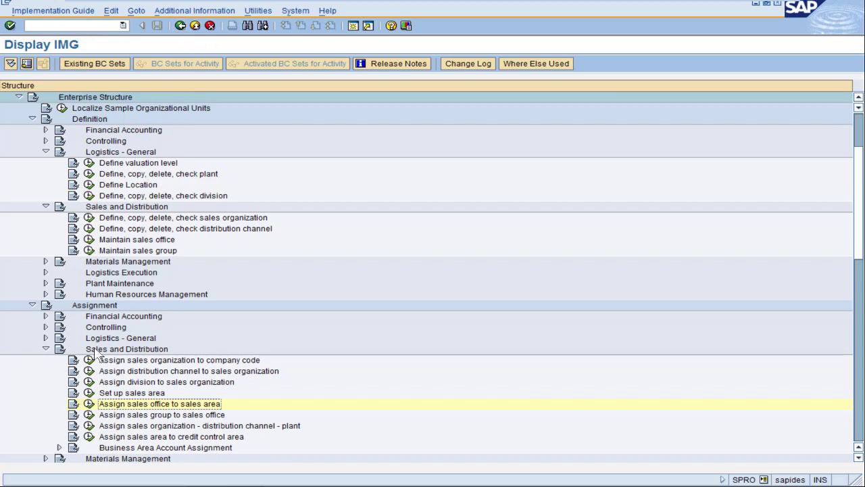
Add a new entry assigning sales group PRM to sales office TOR in the Assign sales group to sales office activity
click(89, 417)
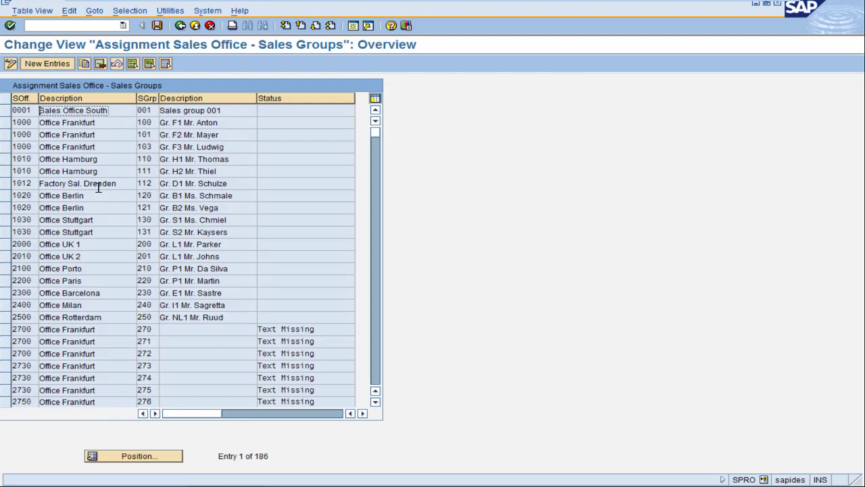
click(46, 64)
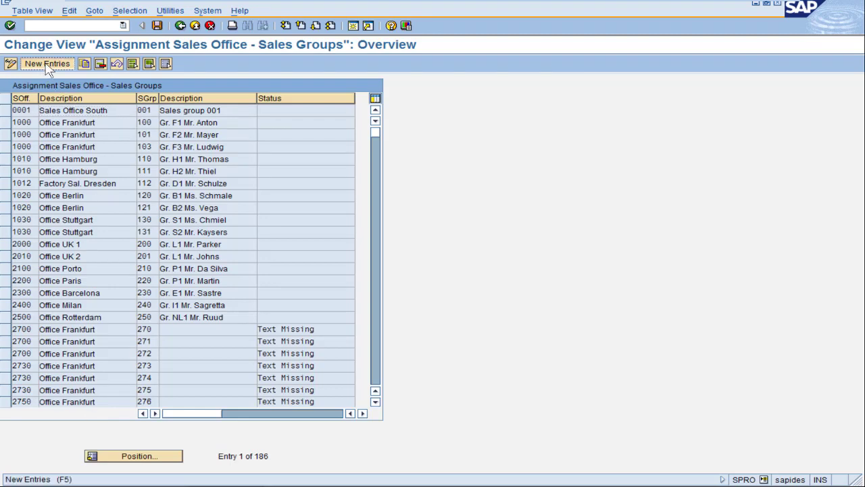
text(TOR)
key(Tab)
text(PRM)
key(Return)
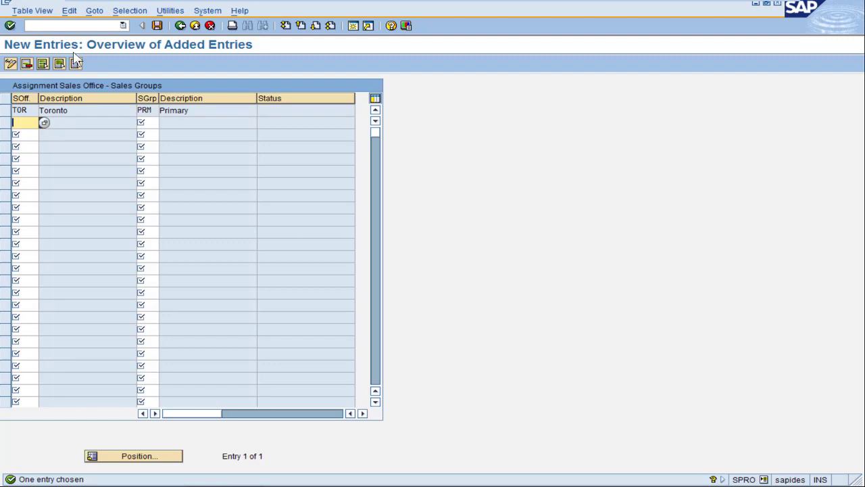
Save the PRM sales group assignment in the SD Misc customizing request and return to the implementation guide structure
click(158, 27)
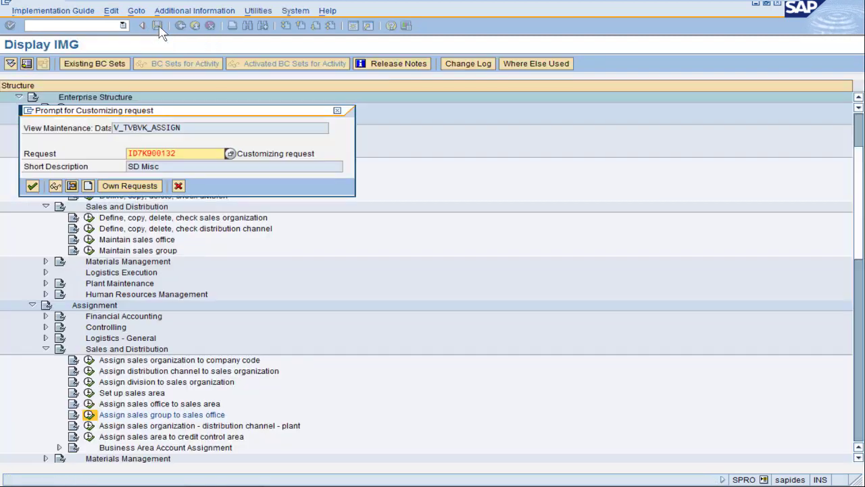
click(33, 187)
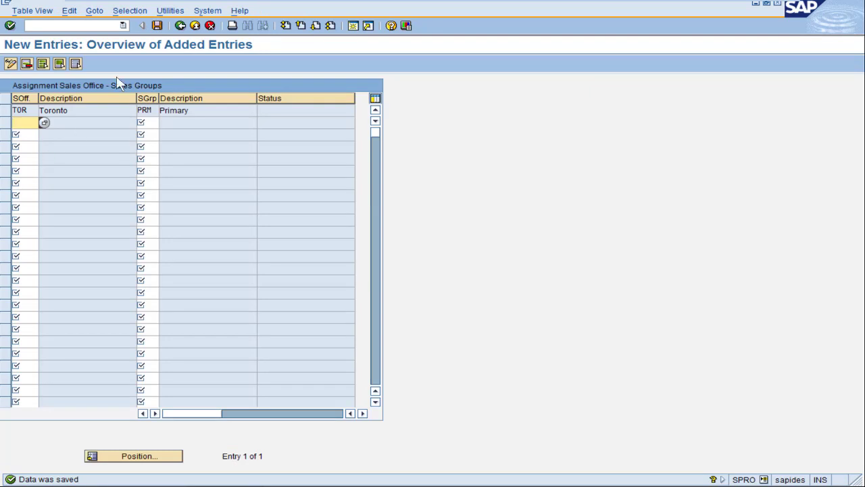
click(180, 25)
click(180, 26)
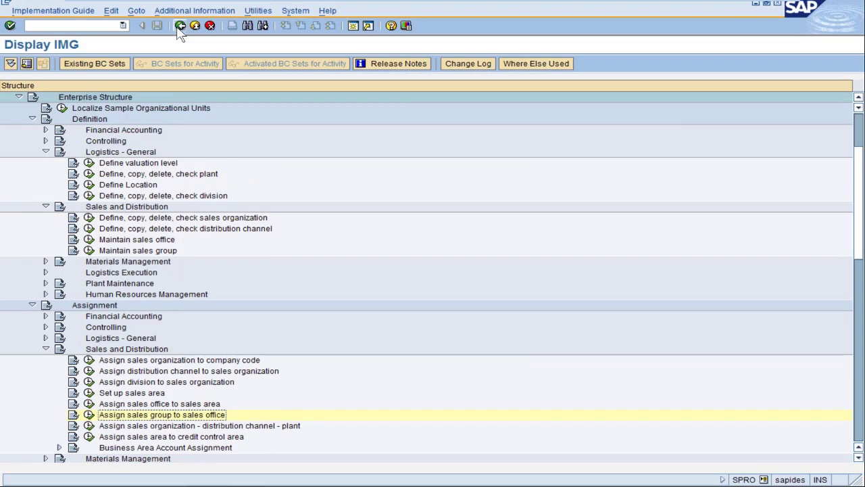
Create a new sales organization entry DMS1 named MX Super Market in the Define Sales Organization activity
click(88, 218)
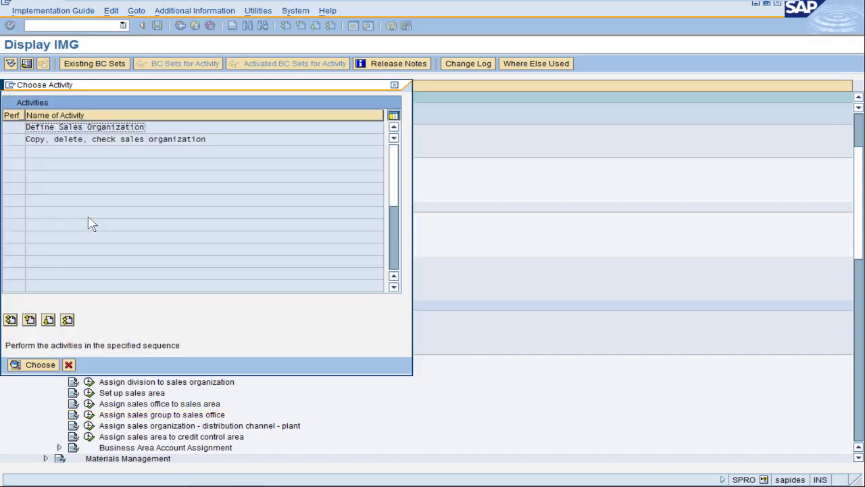
double_click(95, 127)
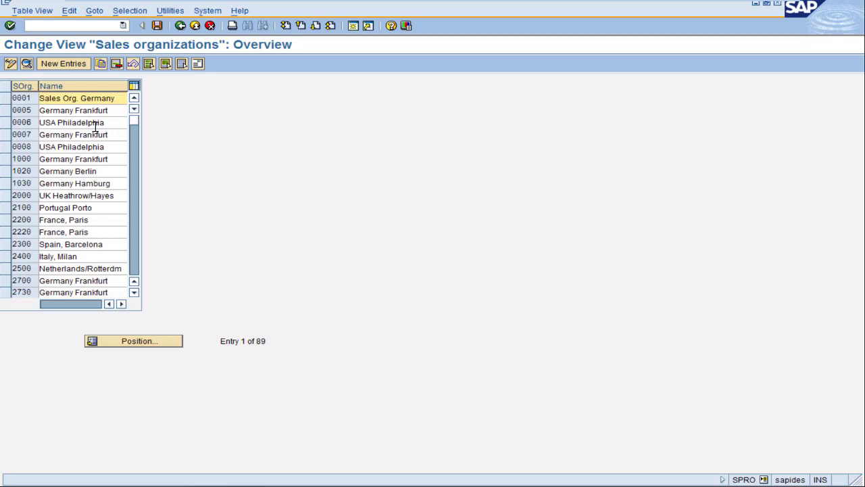
click(73, 63)
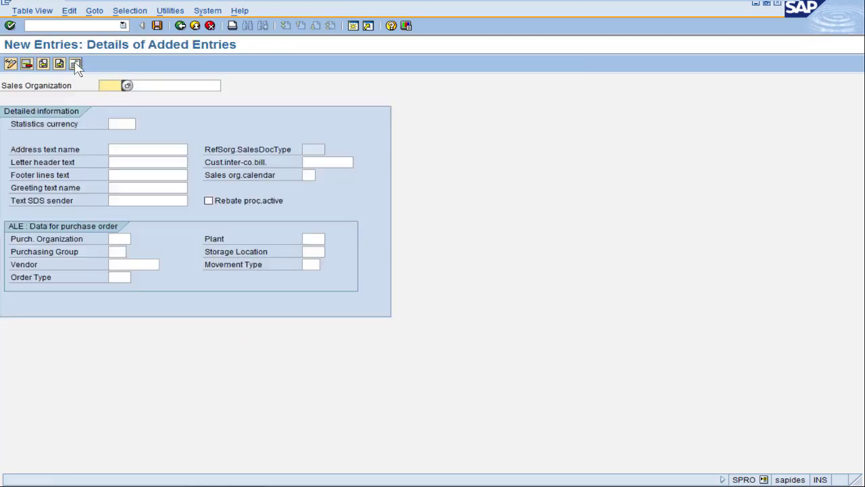
text(DMS1)
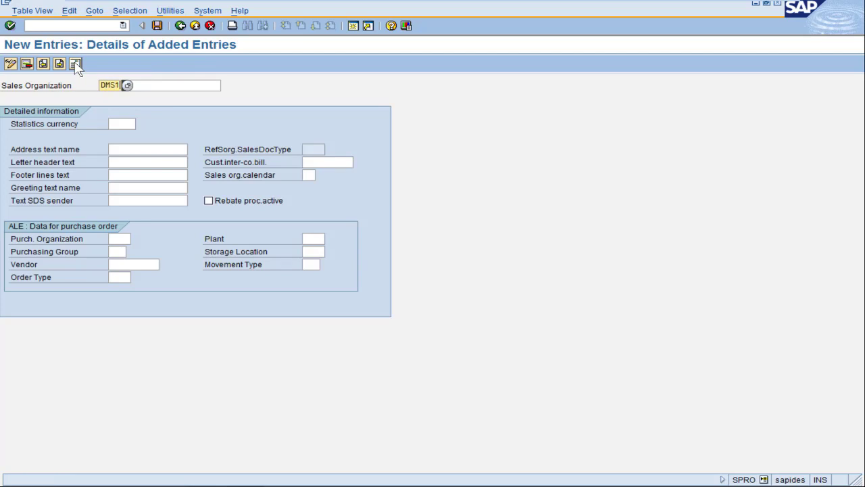
key(Tab)
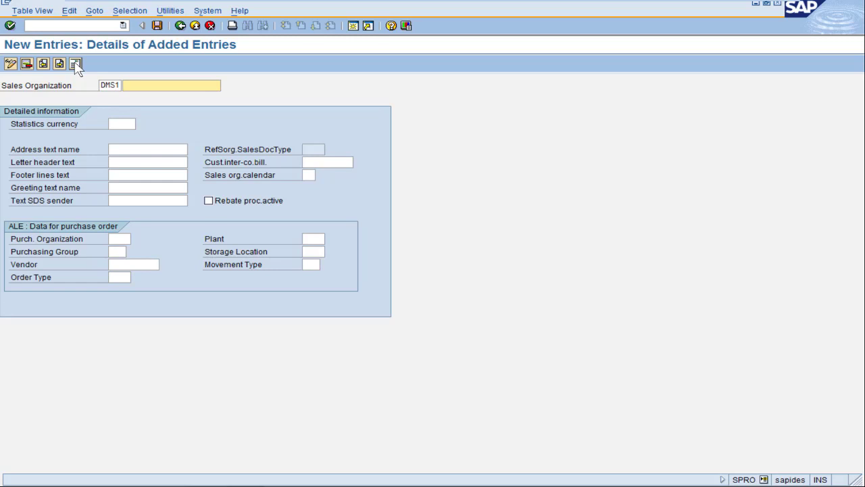
text(MX Super Market)
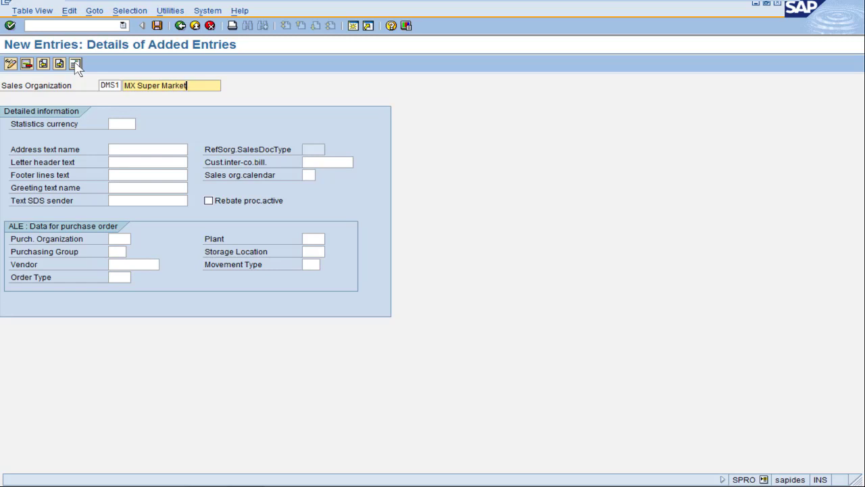
Set the statistics currency of DMS1 to MXN and its sales organization calendar to US, and acknowledge the currency warning
click(121, 121)
text(MXN)
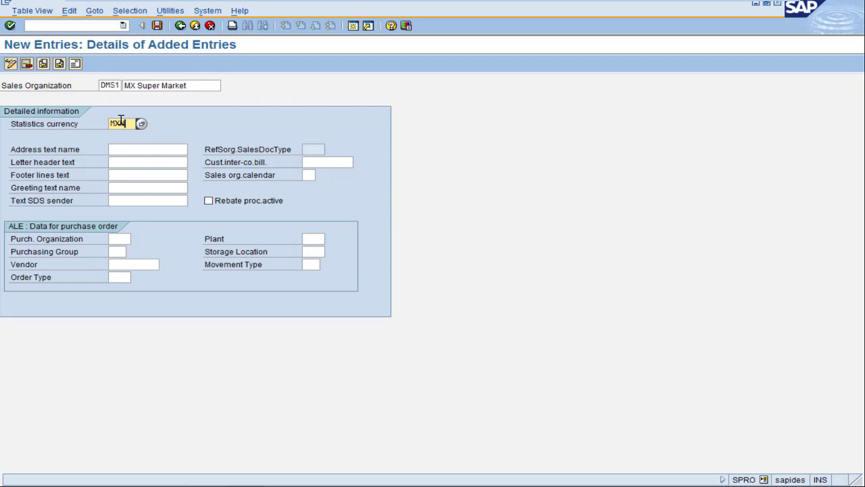
click(306, 175)
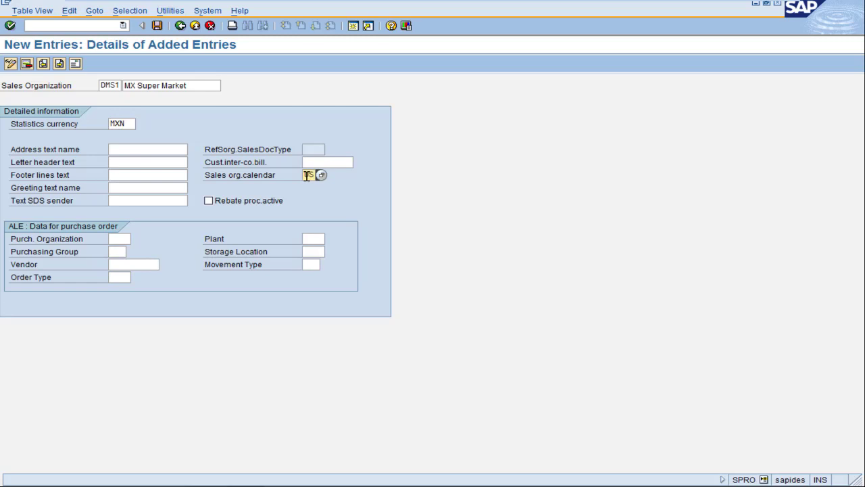
key(Return)
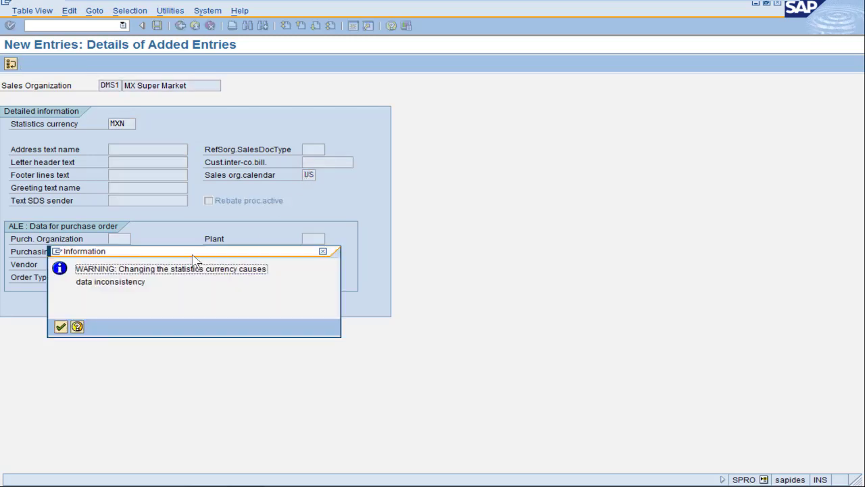
click(61, 328)
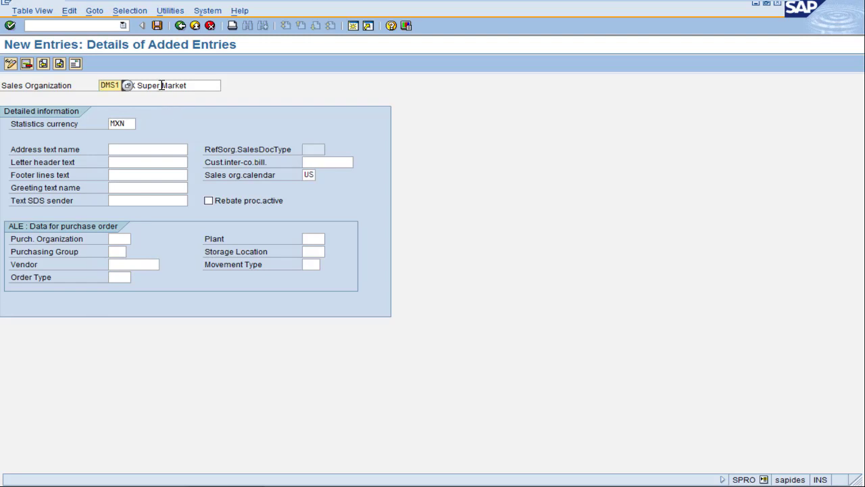
Save sales organization DMS1 with address country MX in the SD Misc customizing request and return to the sales organizations overview
click(160, 27)
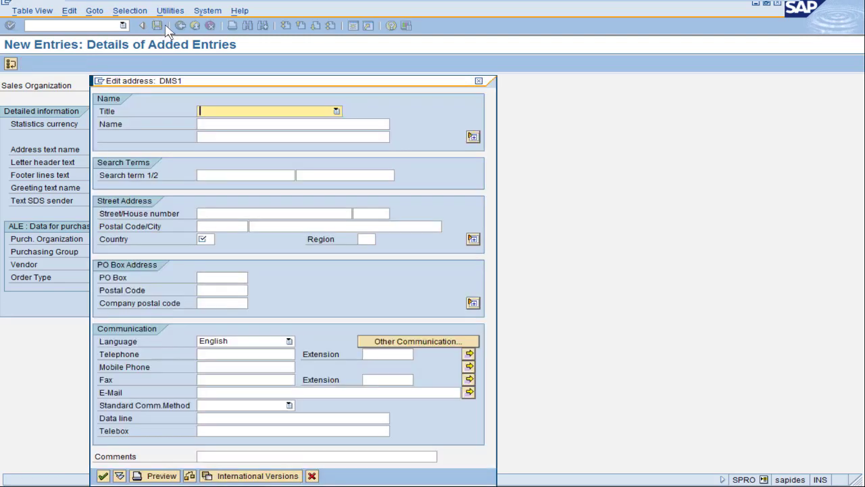
click(206, 238)
text(MX)
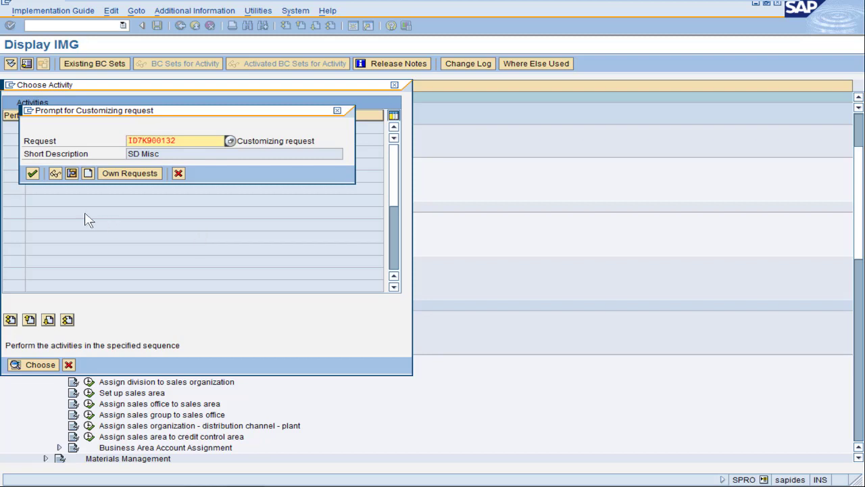
click(32, 173)
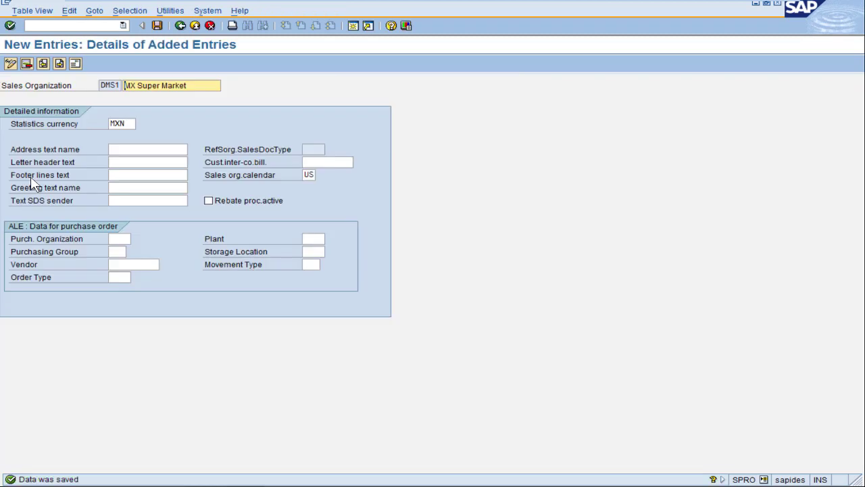
click(181, 27)
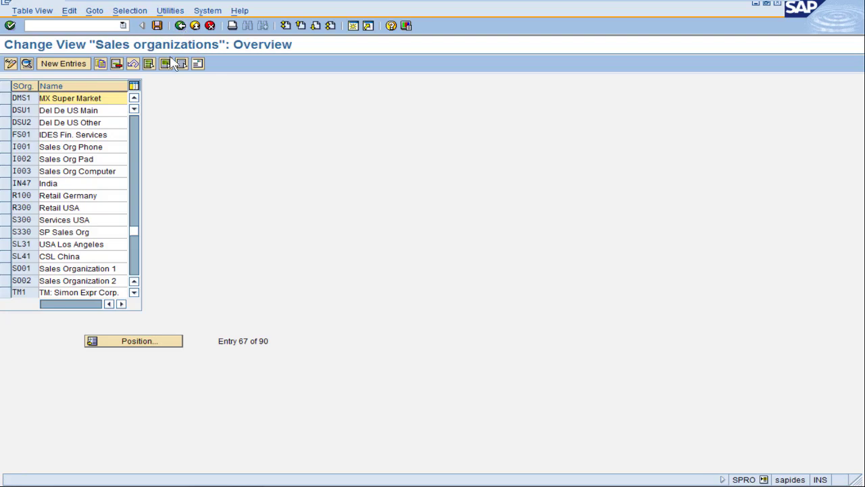
Copy sales organization DMS1 as DMS2 named MX Online and accept its copied address
click(7, 99)
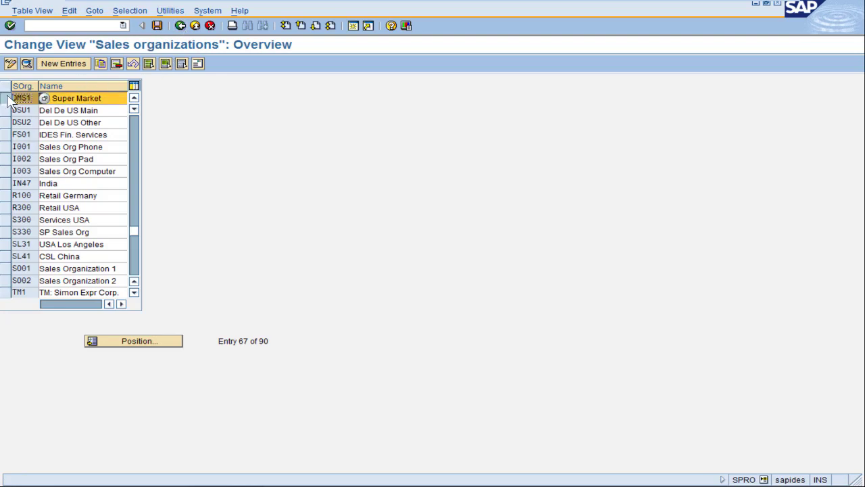
click(100, 64)
drag(105, 85, 121, 86)
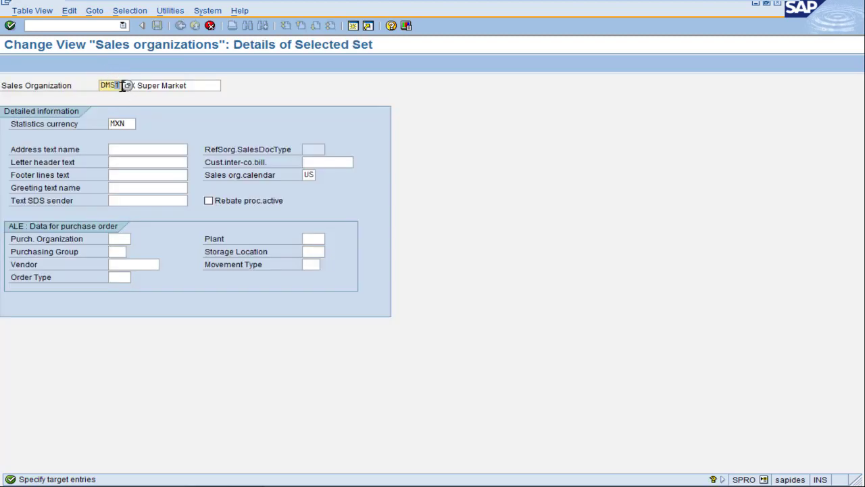
text(DMS2)
drag(195, 85, 139, 85)
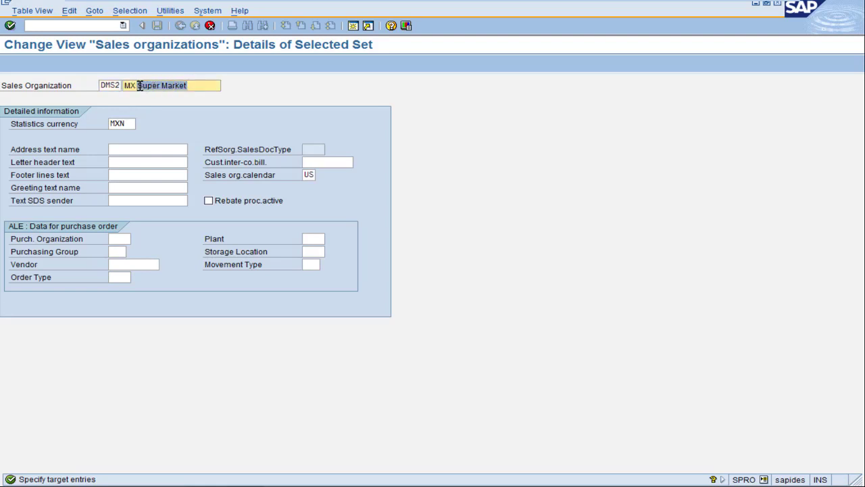
text(Online)
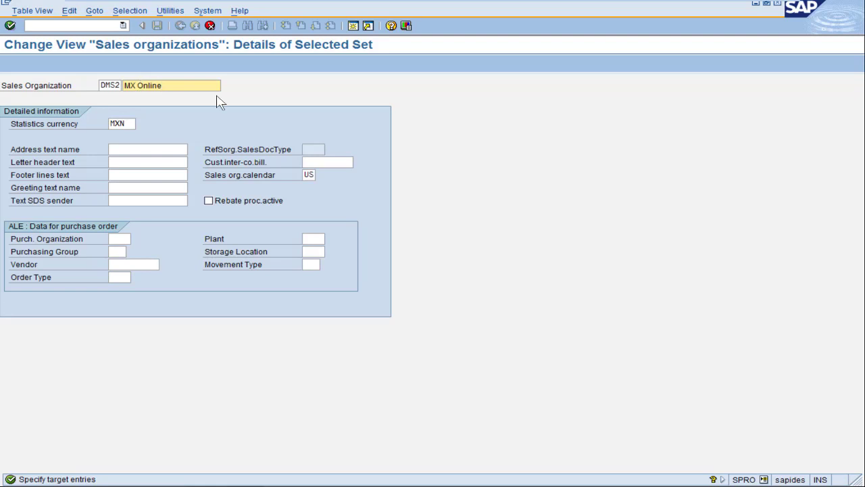
key(Return)
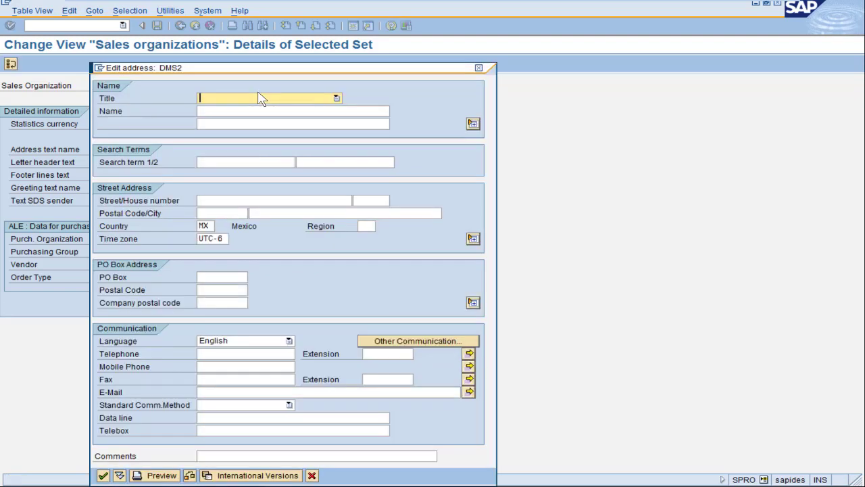
click(103, 475)
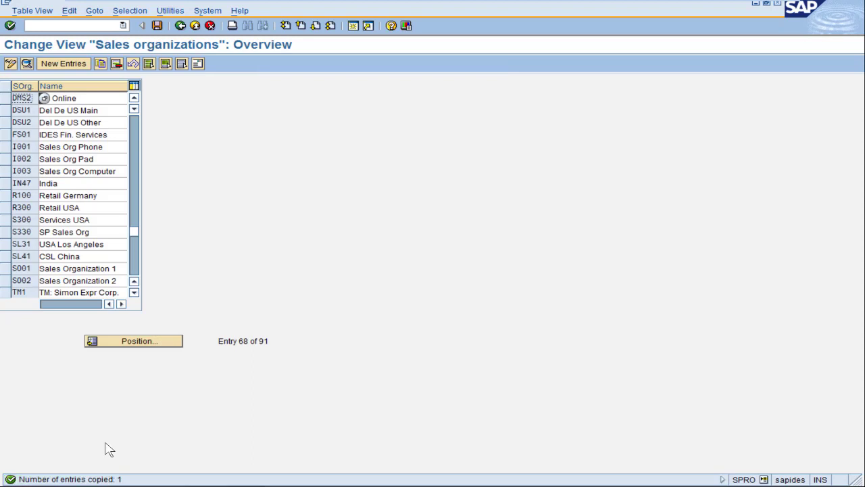
Save the copied sales organization DMS2 and return to the implementation guide structure
click(134, 282)
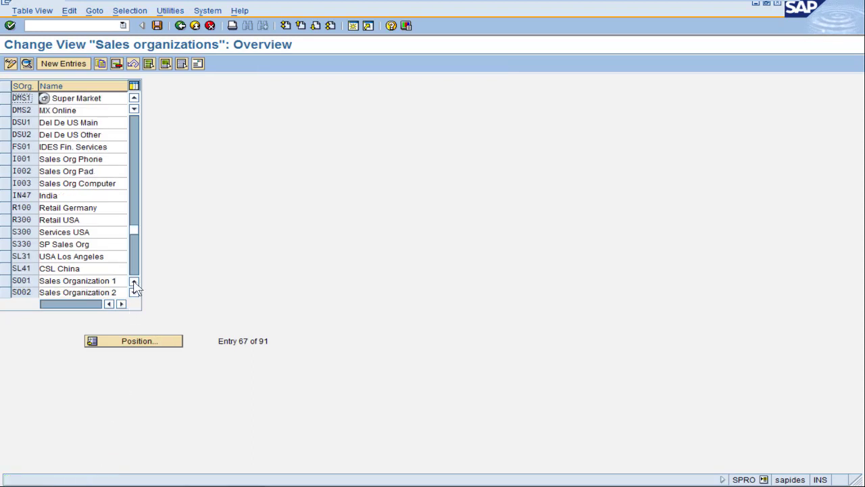
click(133, 282)
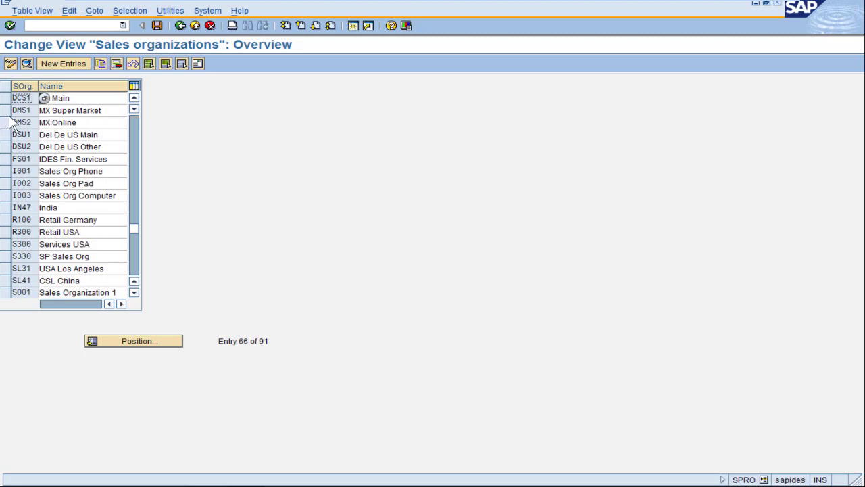
click(157, 27)
click(179, 25)
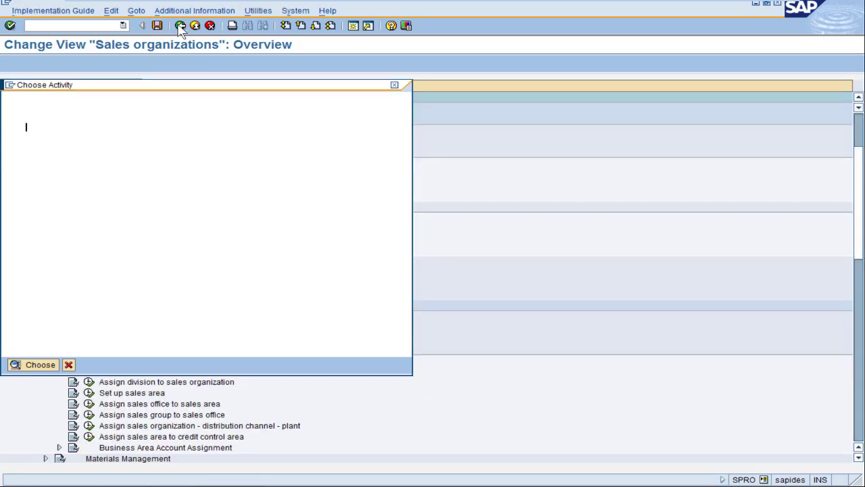
click(394, 85)
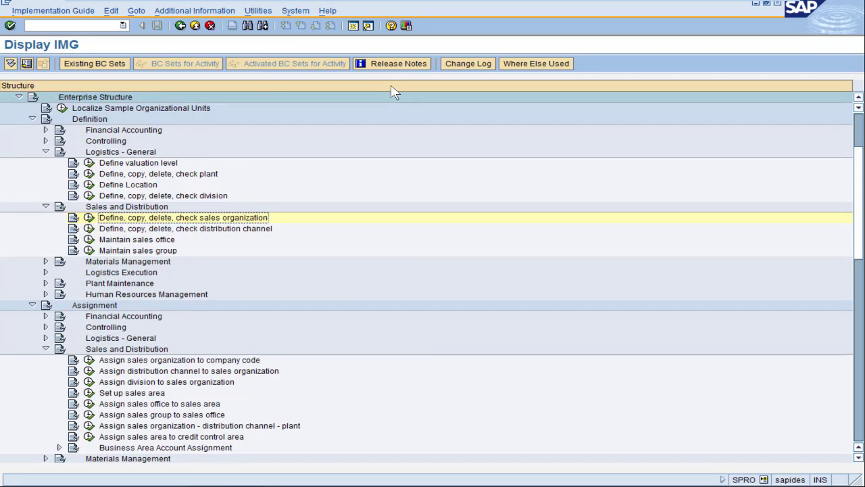
Check the D1 Standard entry in the Define distribution channel activity and return to the implementation guide structure
click(89, 230)
double_click(89, 129)
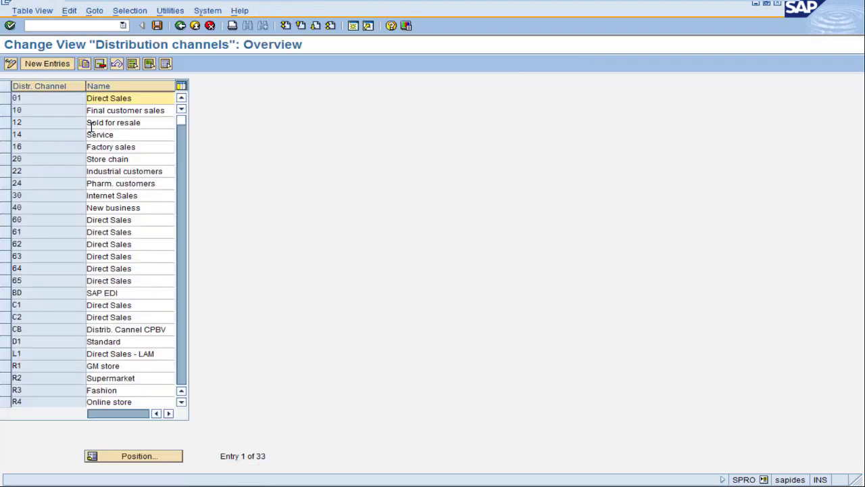
click(6, 341)
click(4, 342)
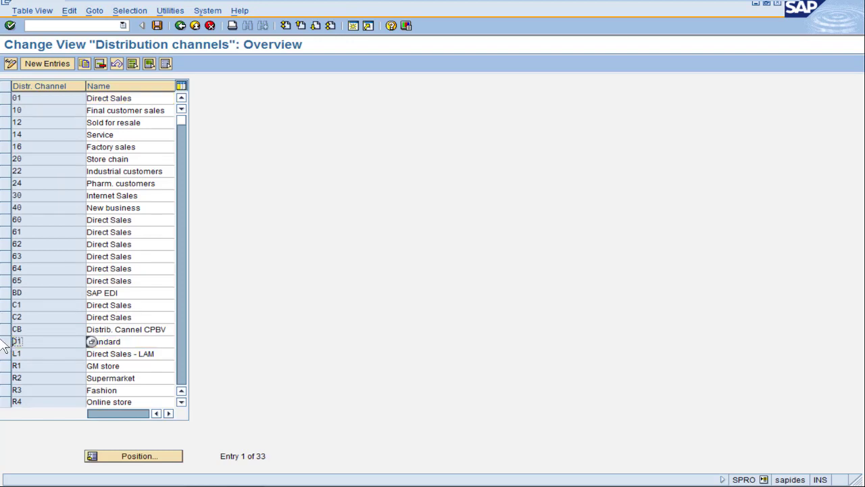
click(132, 341)
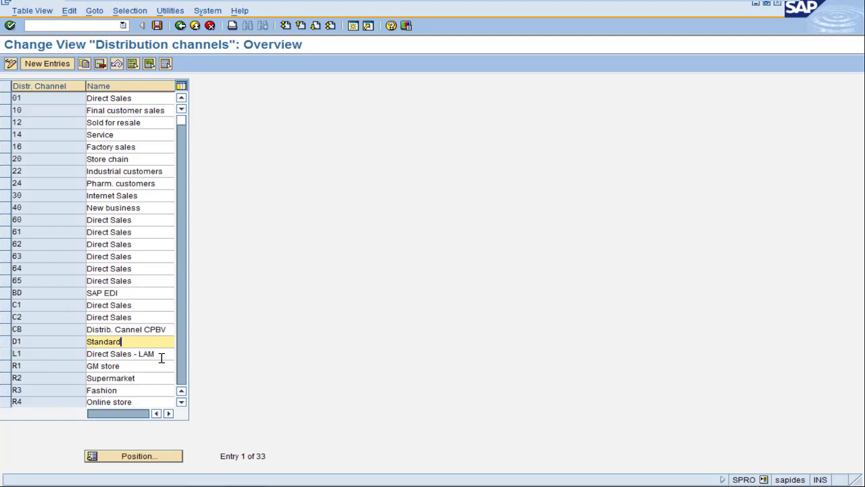
click(180, 25)
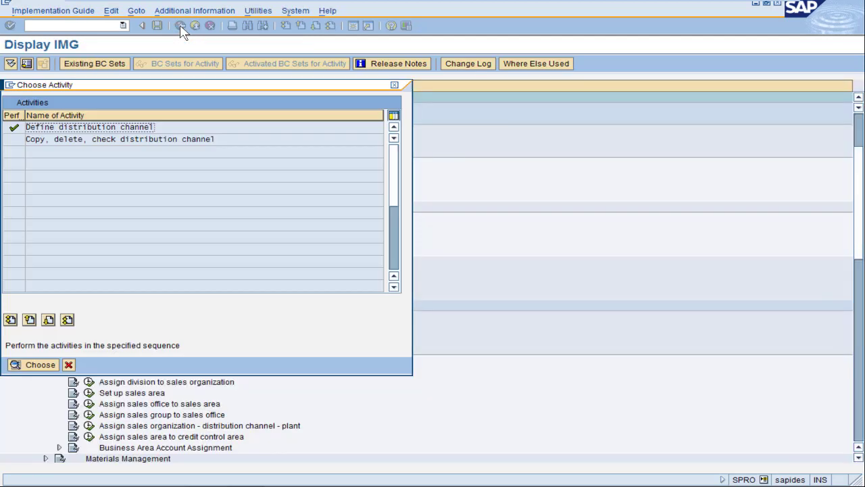
click(394, 85)
Check the 00 Cross-division entry in the Define Division activity and return to the implementation guide structure
click(90, 196)
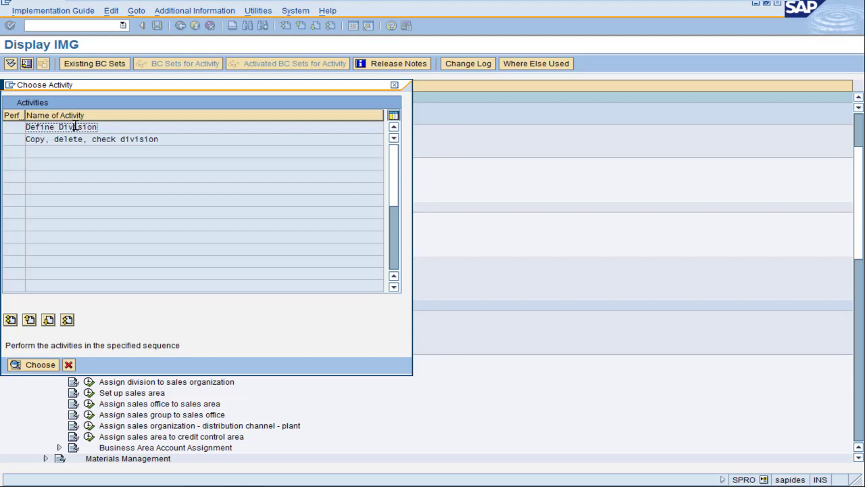
double_click(75, 126)
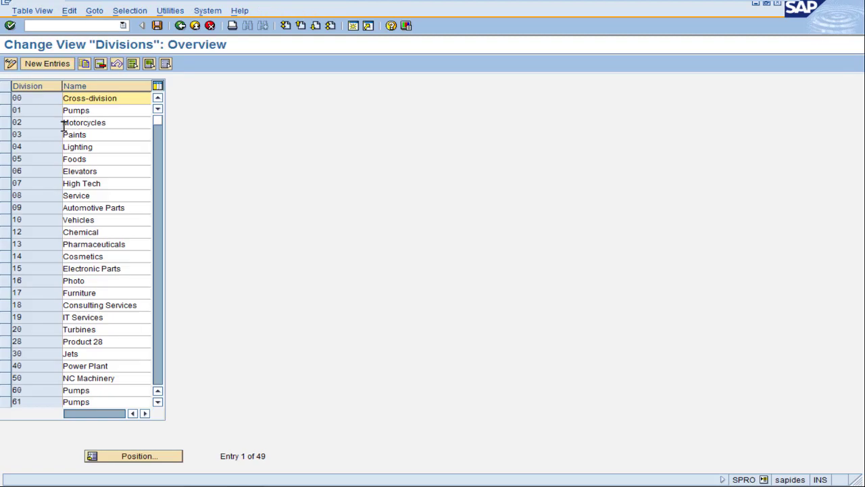
click(7, 100)
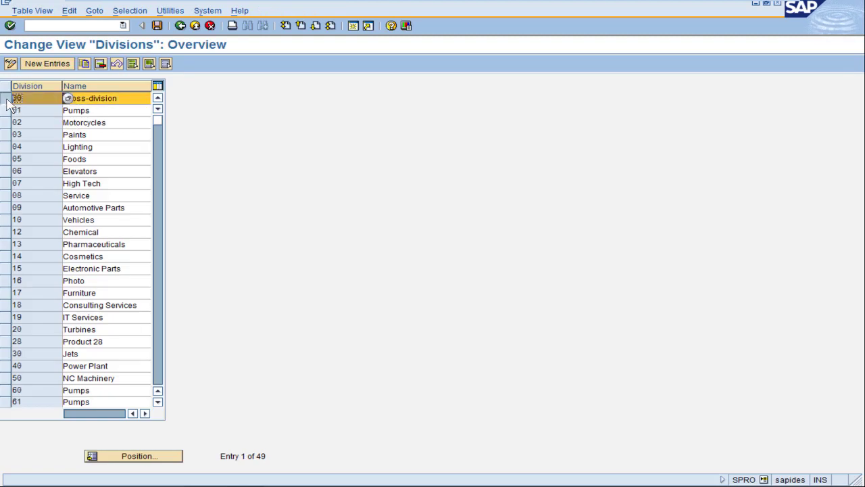
click(180, 26)
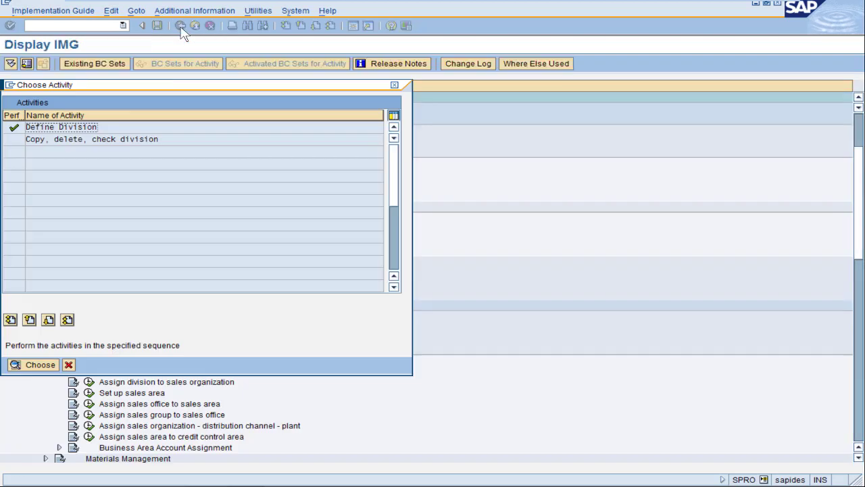
click(394, 85)
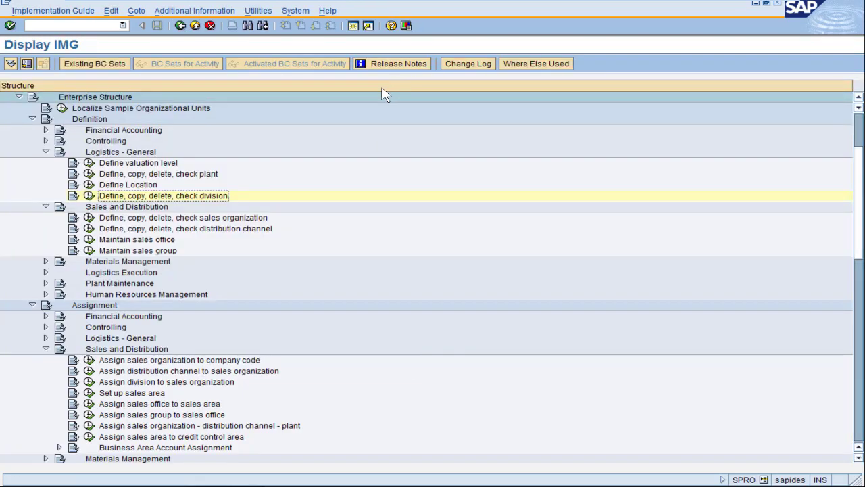
Assign sales organizations DMS1 and DMS2 to company code DM10 in the Assign sales organization to company code activity
click(89, 362)
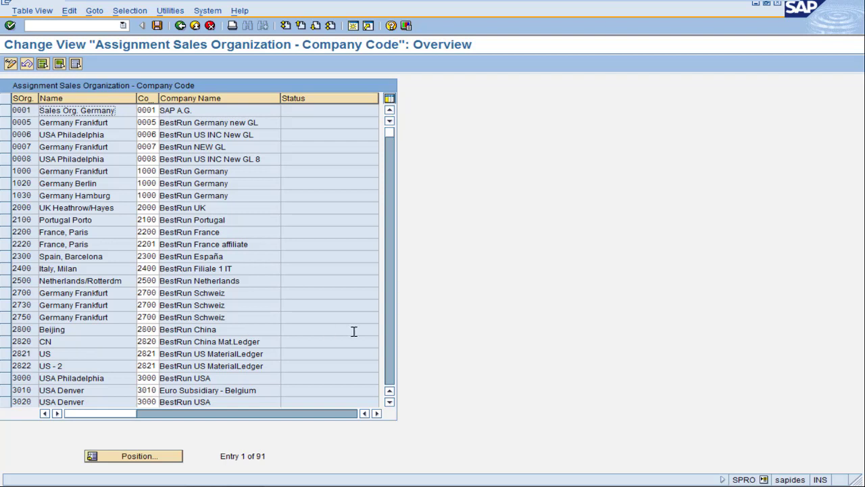
click(390, 349)
click(389, 349)
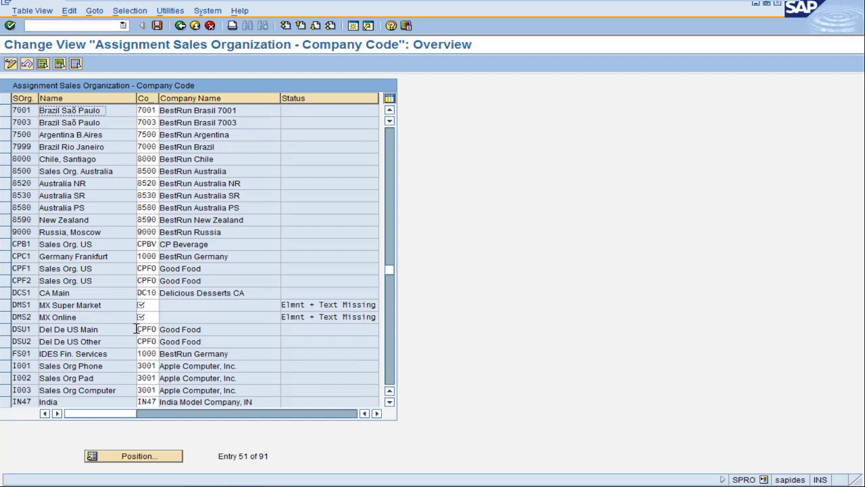
click(146, 305)
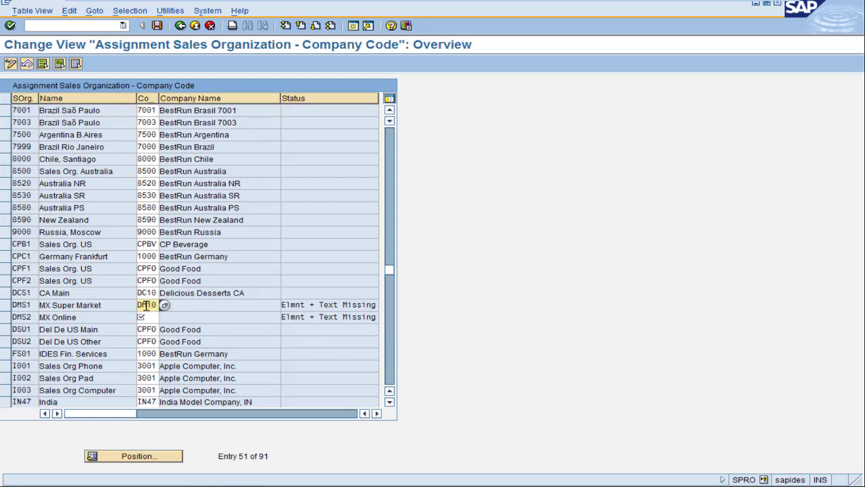
key(Down)
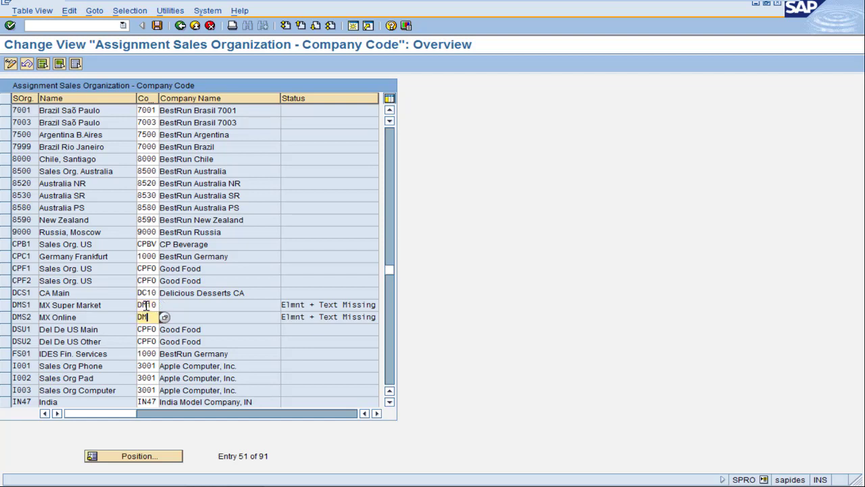
key(Return)
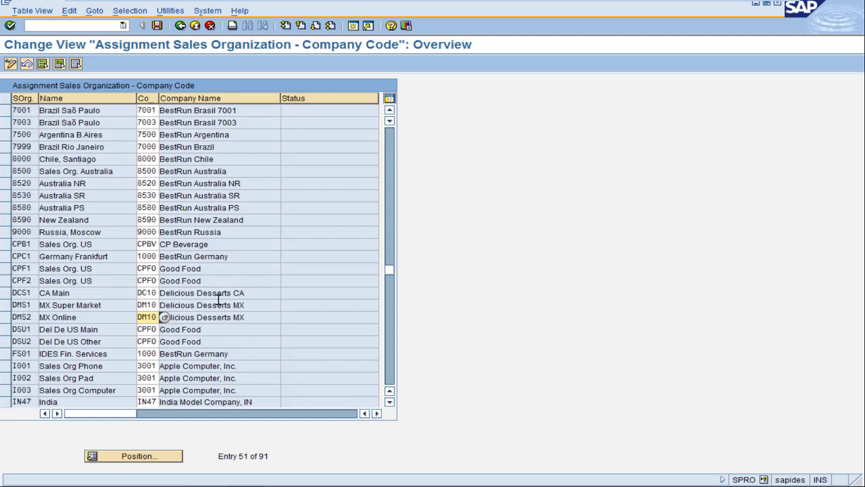
Save the company code assignments in the SD Misc customizing request and return to the implementation guide structure
click(157, 26)
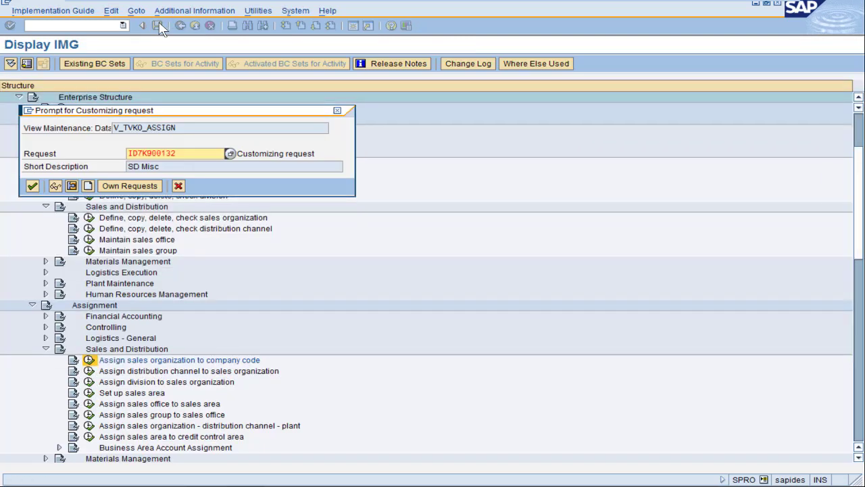
click(31, 186)
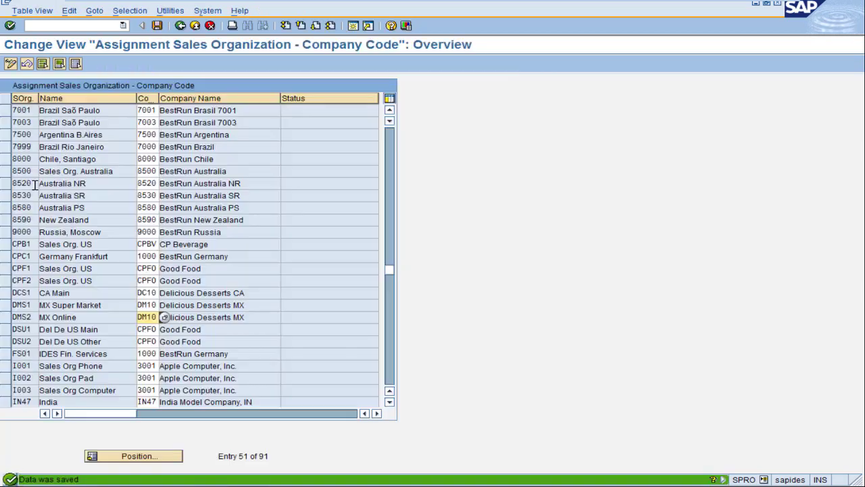
click(181, 25)
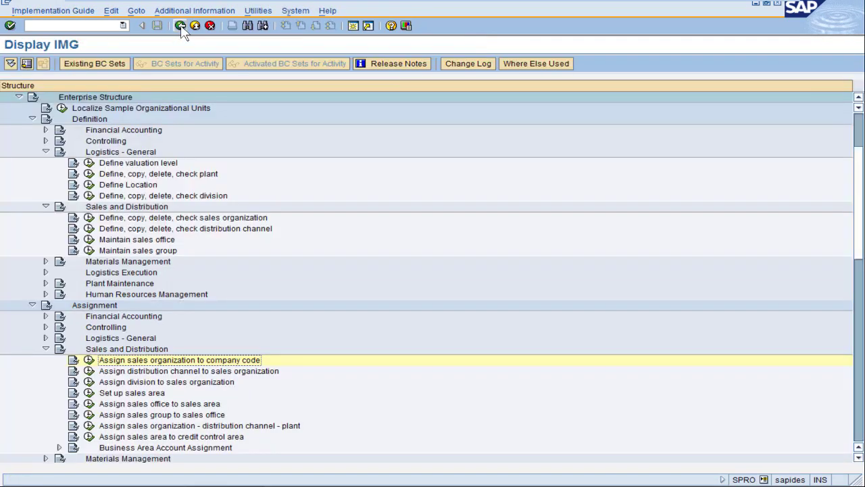
Add a new entry assigning distribution channel D1 to sales organization DMS1 in the Assign distribution channel to sales organization activity
click(88, 371)
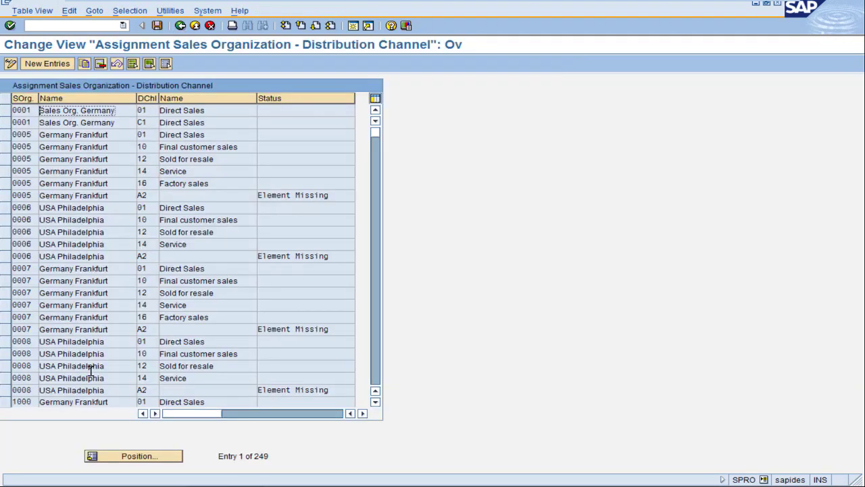
click(49, 64)
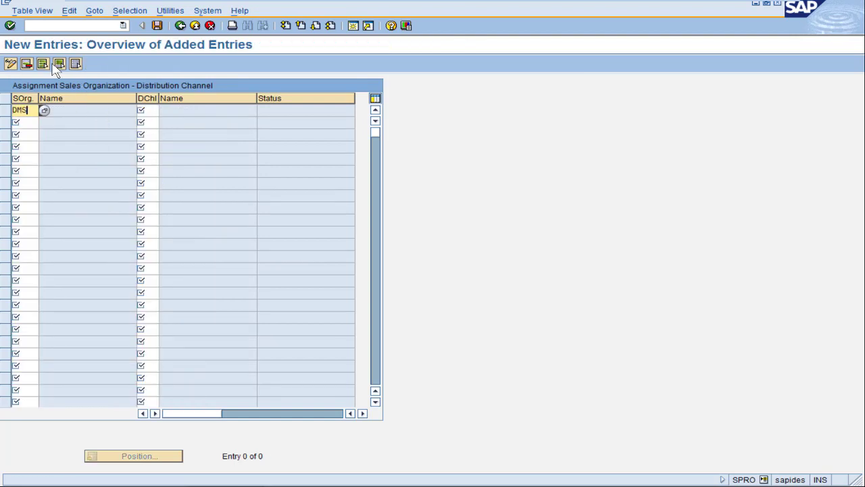
key(Tab)
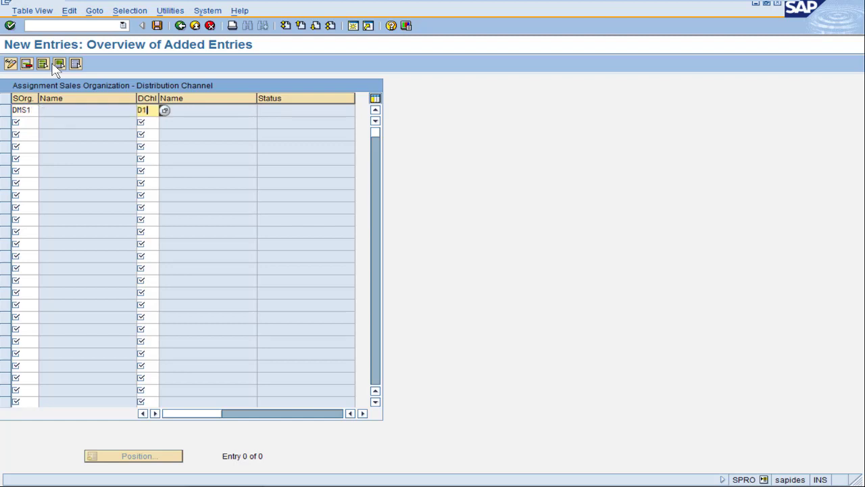
key(Return)
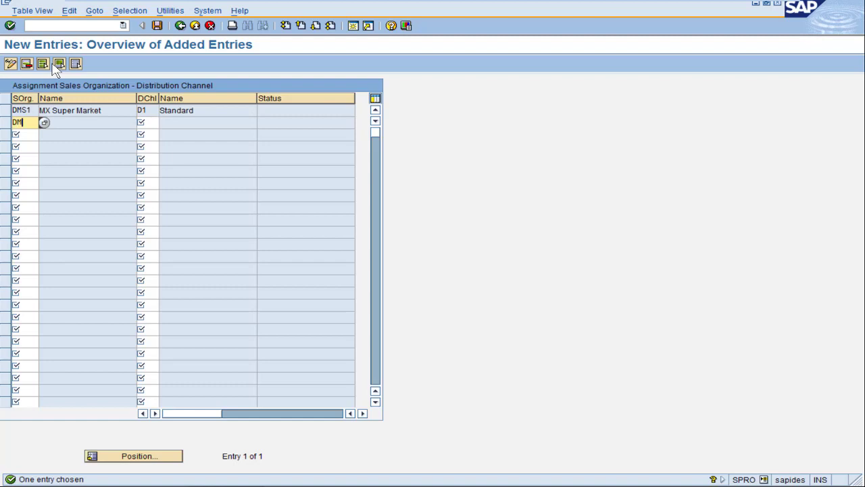
Assign distribution channel D1 to sales organization DMS2, save the assignments in the SD Misc customizing request and return to the implementation guide structure
key(Tab)
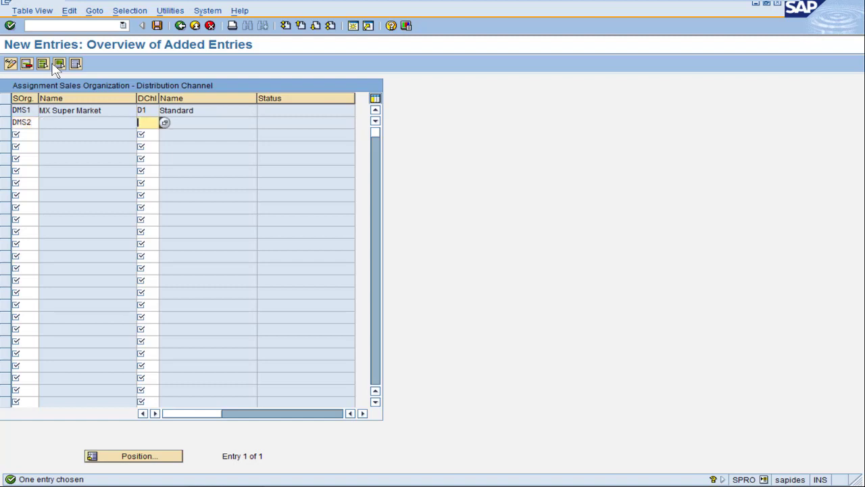
key(Return)
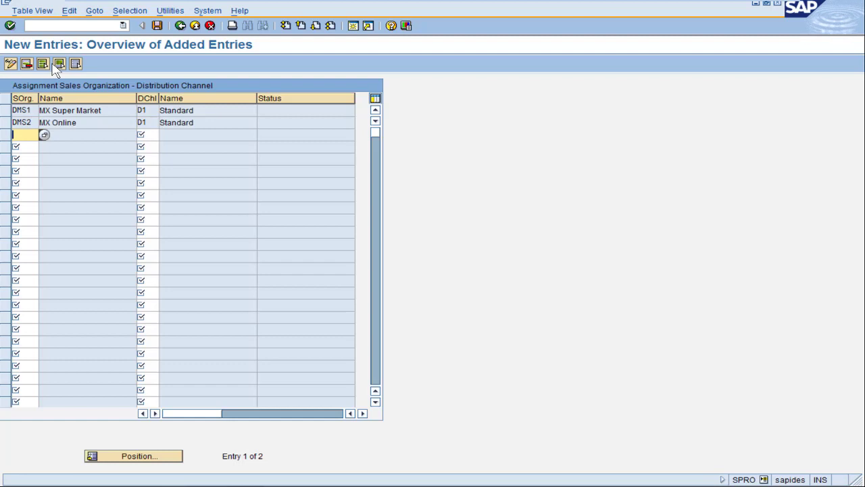
click(157, 26)
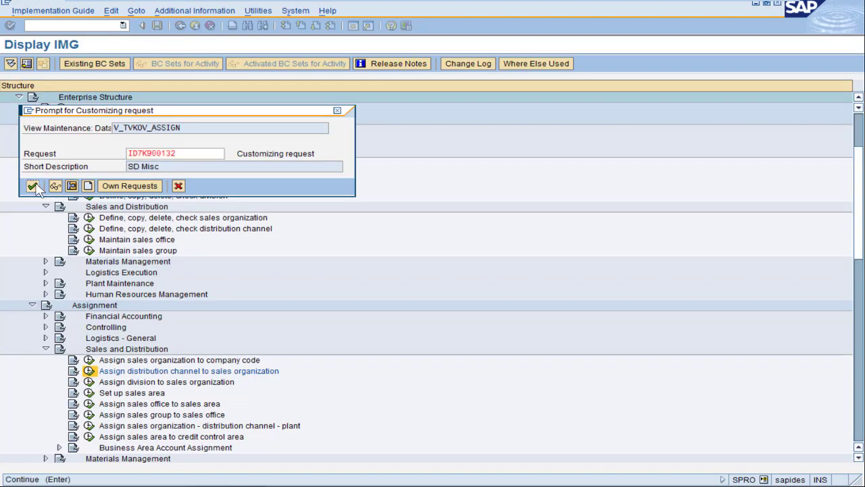
click(33, 186)
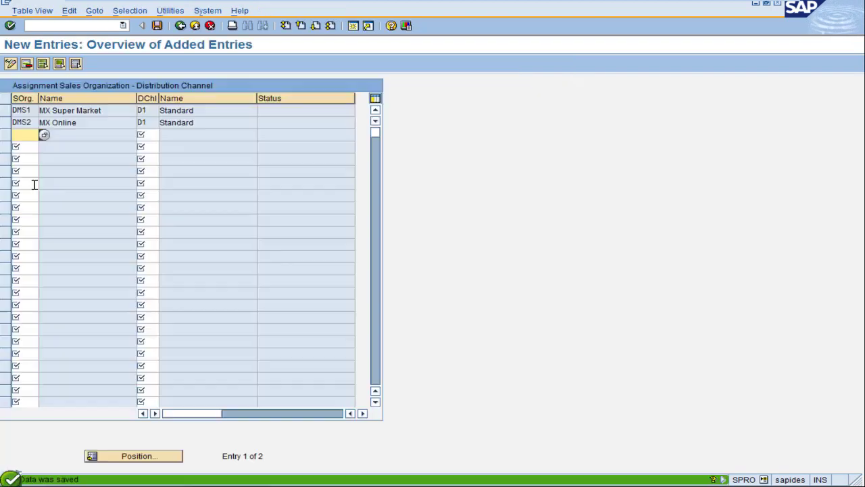
click(180, 25)
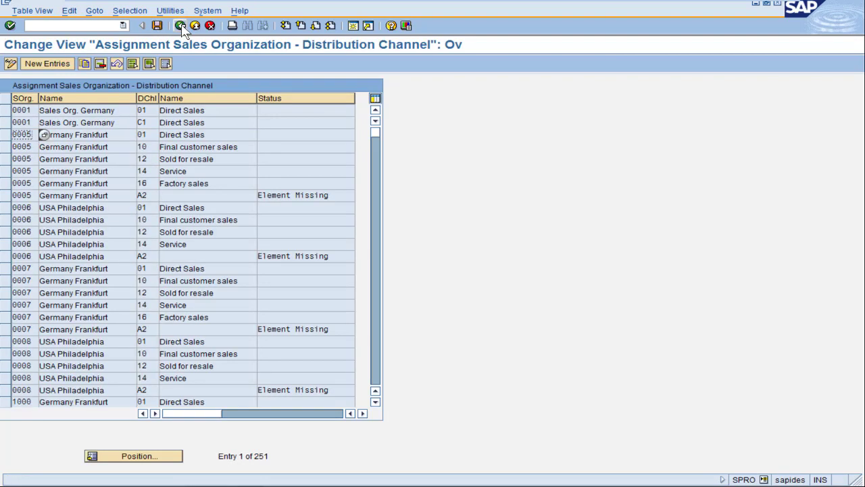
click(181, 26)
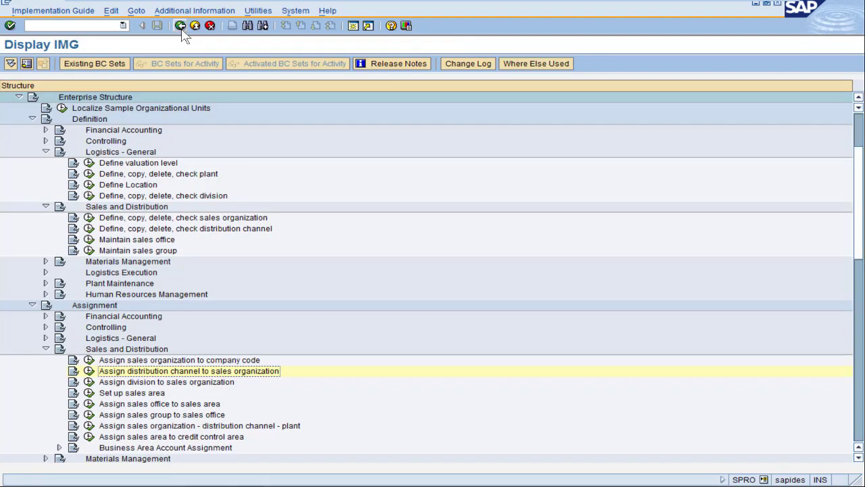
Add new entries assigning division 00 to sales organizations DMS1 and DMS2 in the Assign division to sales organization activity
click(89, 382)
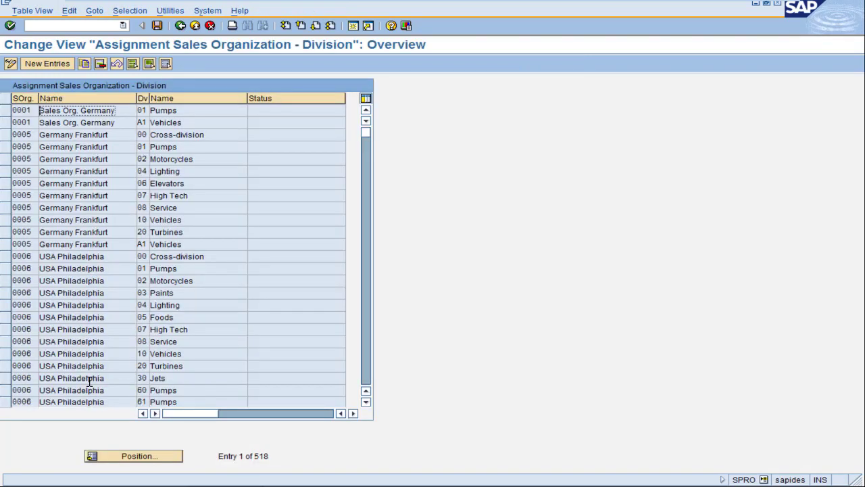
click(51, 63)
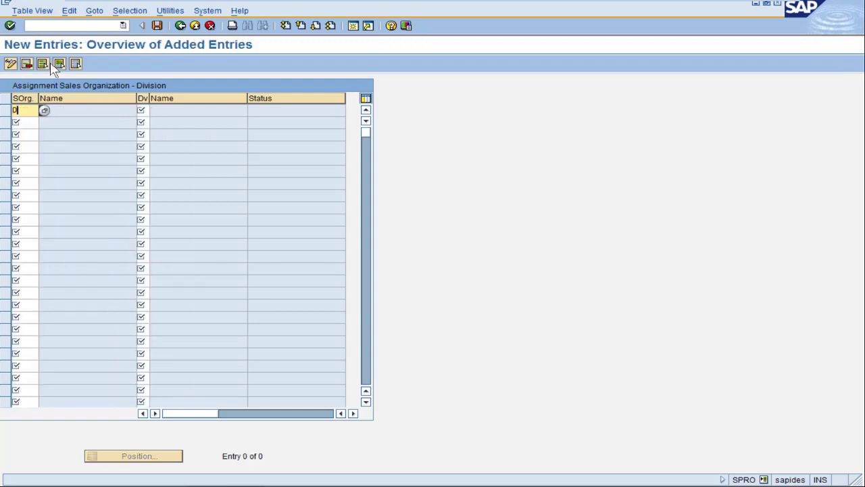
key(Tab)
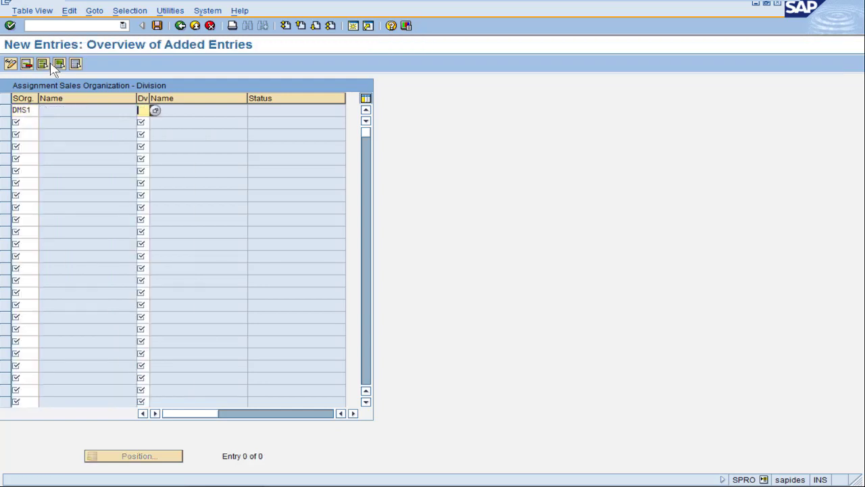
key(Return)
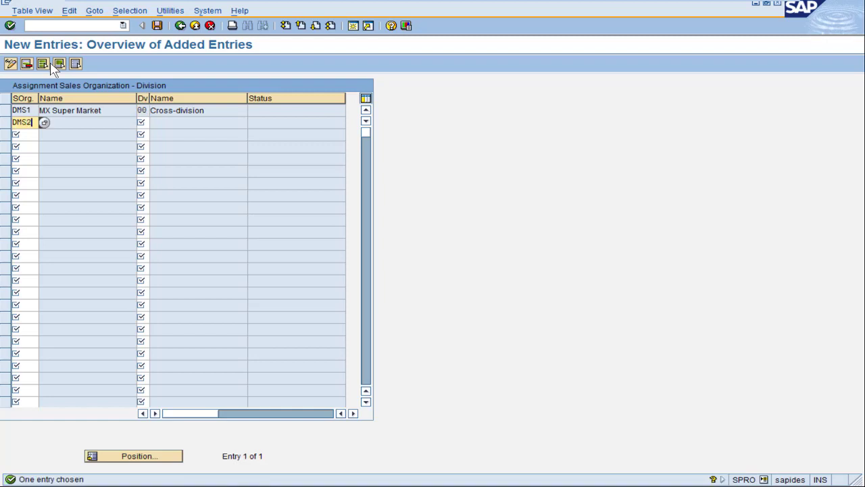
key(Tab)
text(00)
key(Return)
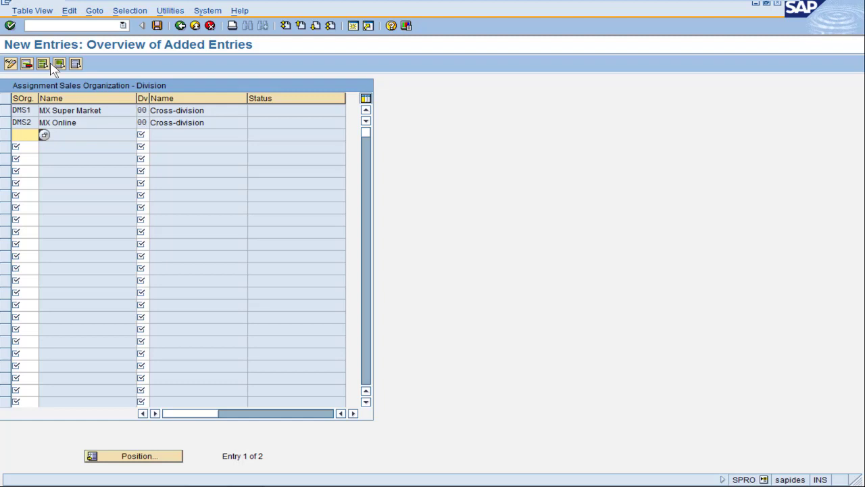
Save the division assignments in the customizing request and return to the implementation guide structure
click(157, 26)
click(31, 186)
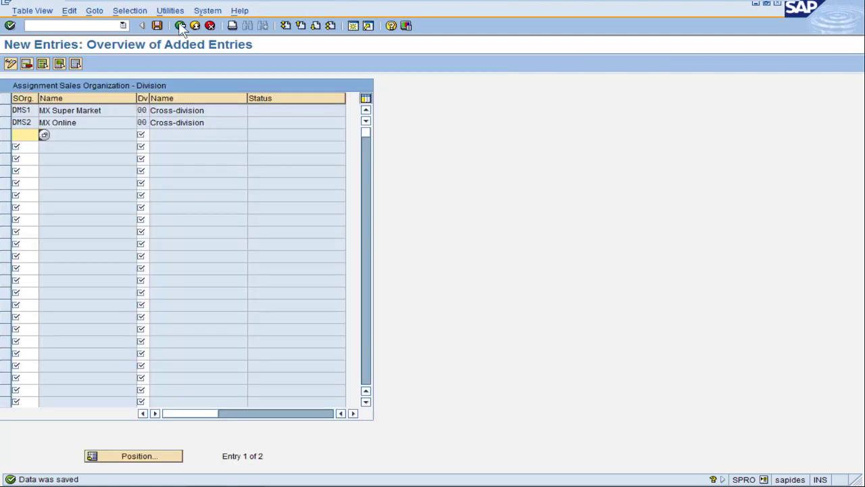
click(180, 26)
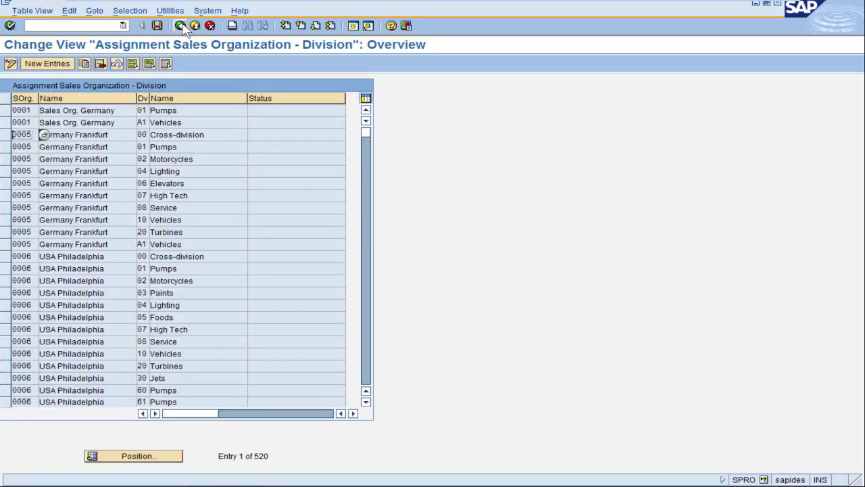
click(181, 26)
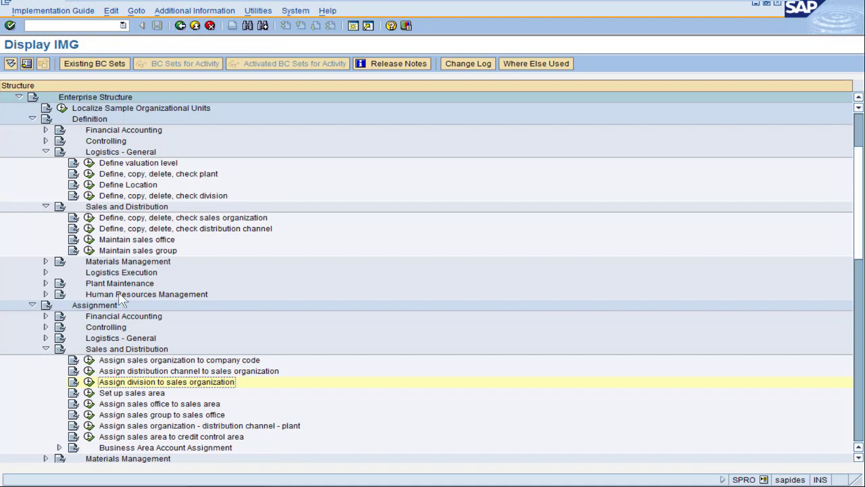
Add new sales areas combining DMS1 and DMS2 with distribution channel D1 and division 00 in the Set up sales area activity
click(89, 394)
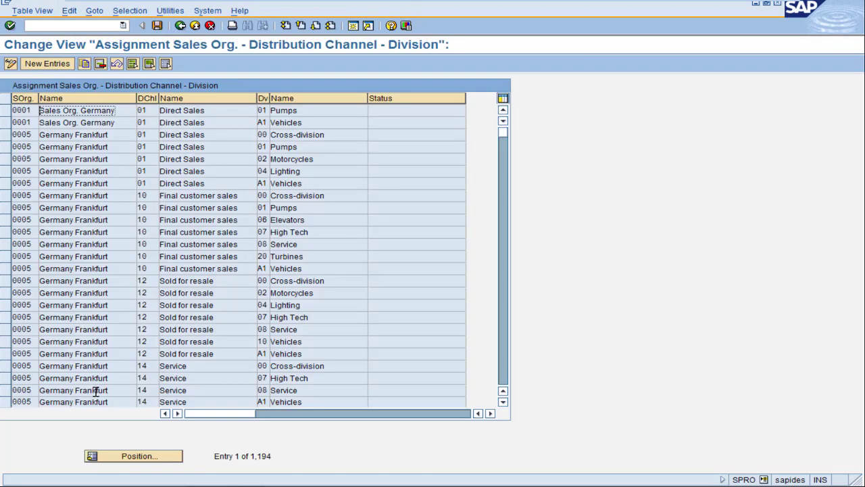
click(64, 63)
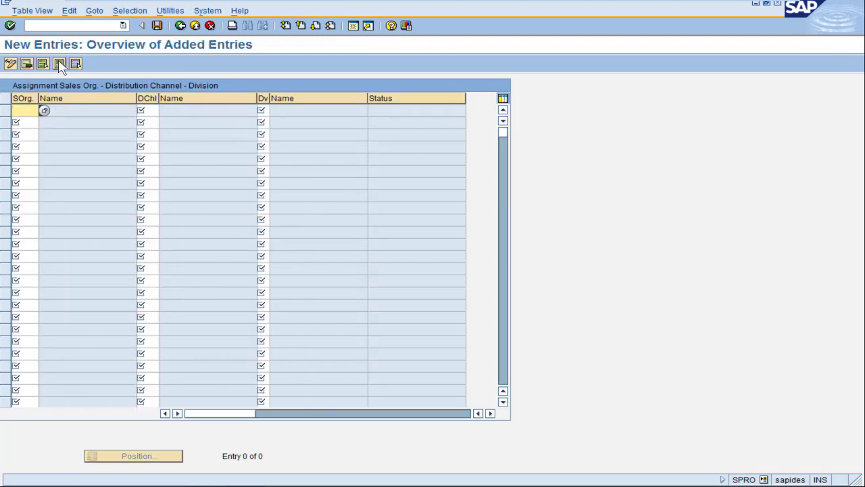
text(DMS1)
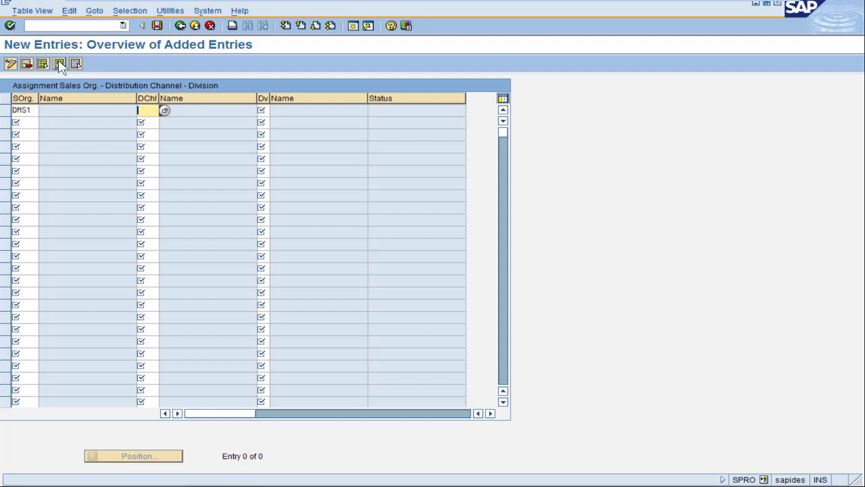
text(D1)
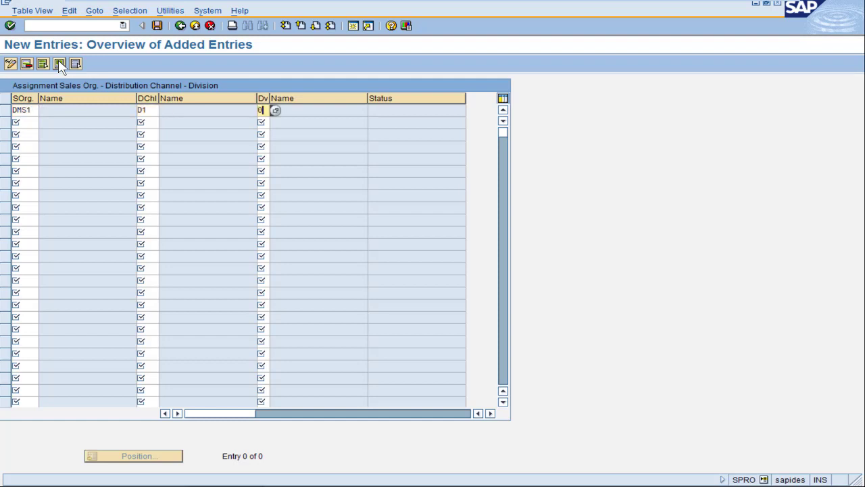
text(00)
key(Return)
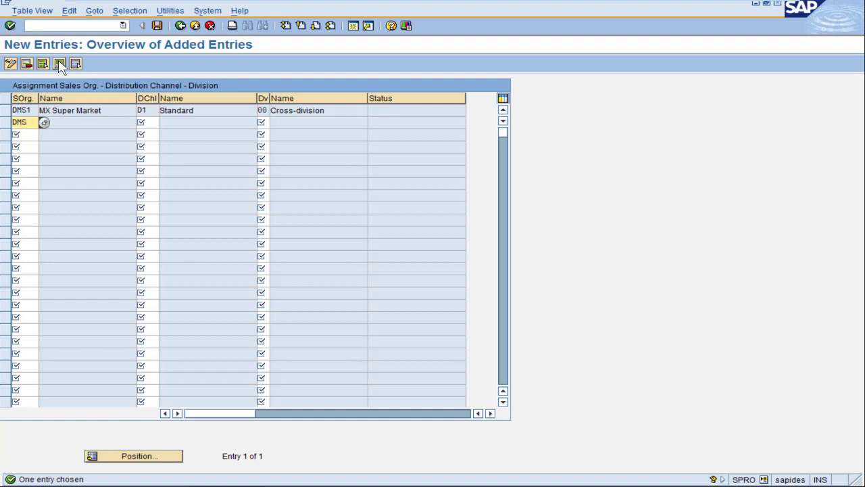
text(DMS2)
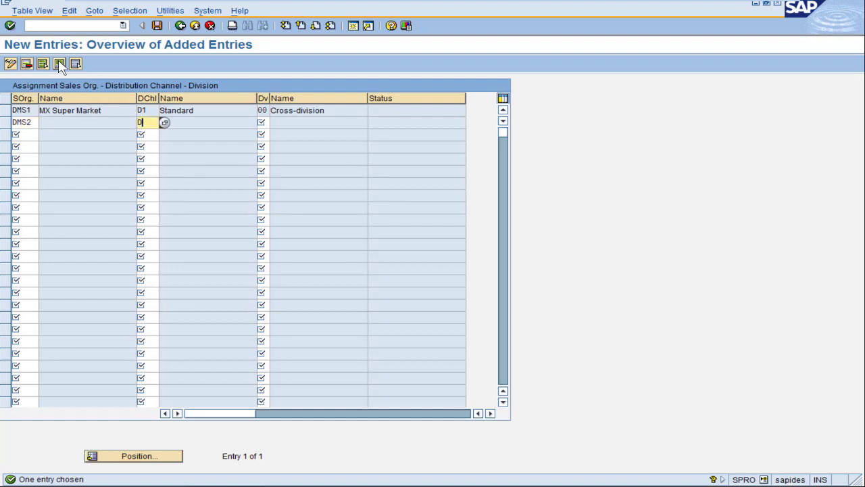
text(D1)
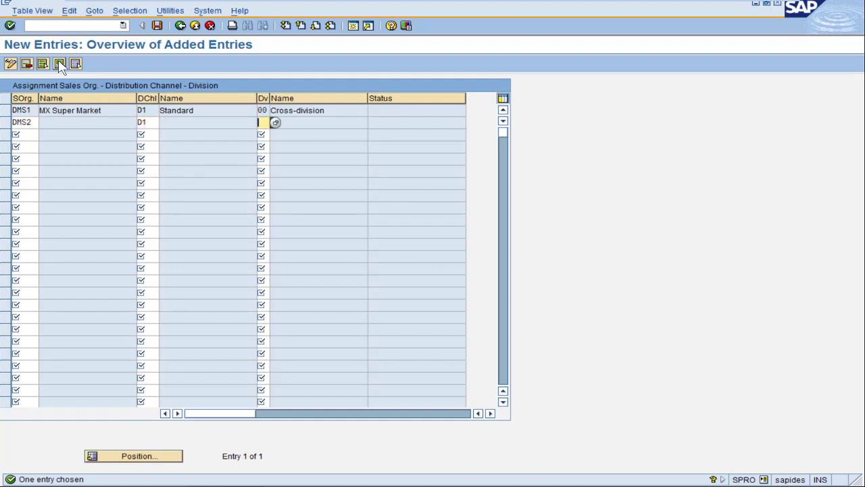
key(Return)
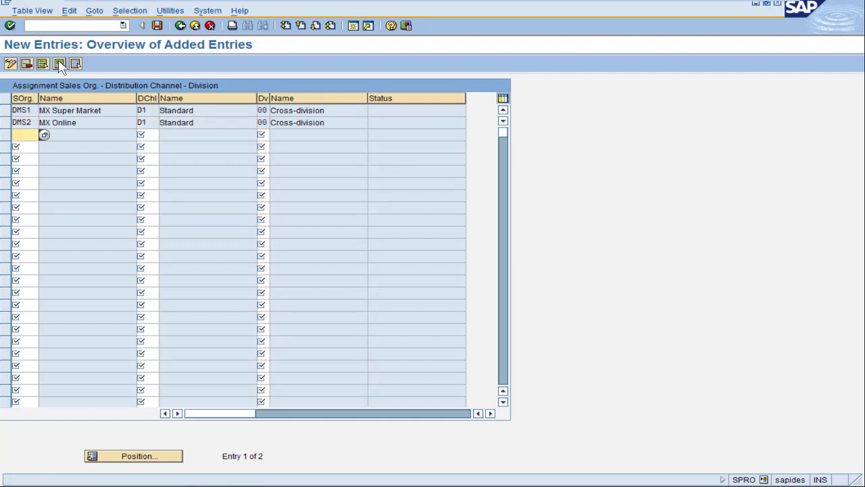
Save the new sales areas in the customizing request and return to the implementation guide structure
click(156, 26)
click(31, 187)
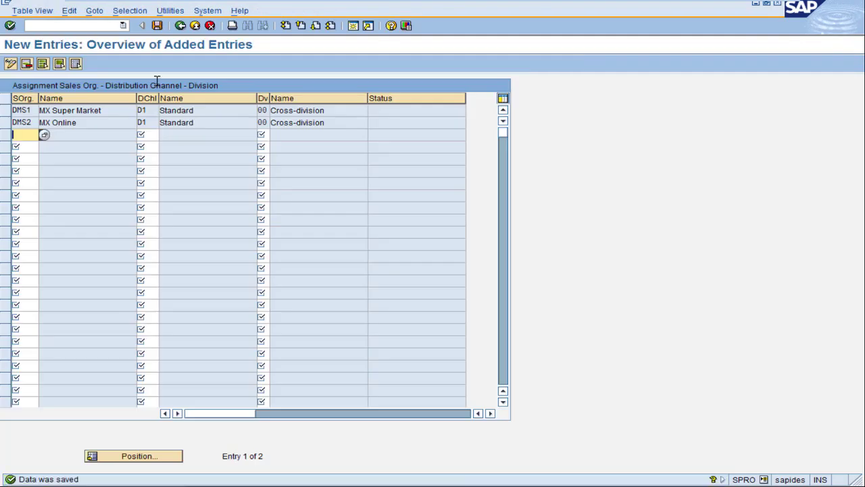
click(181, 27)
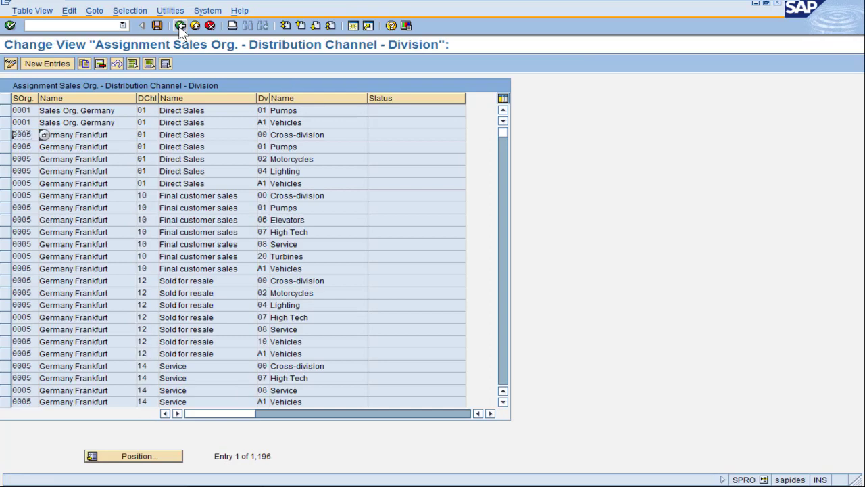
click(180, 27)
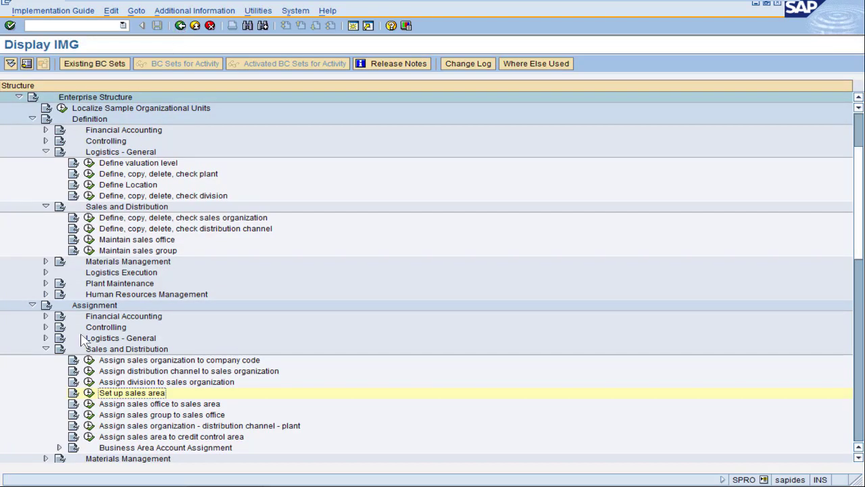
View the Assign sales office to sales area activity and return to the implementation guide structure
click(89, 404)
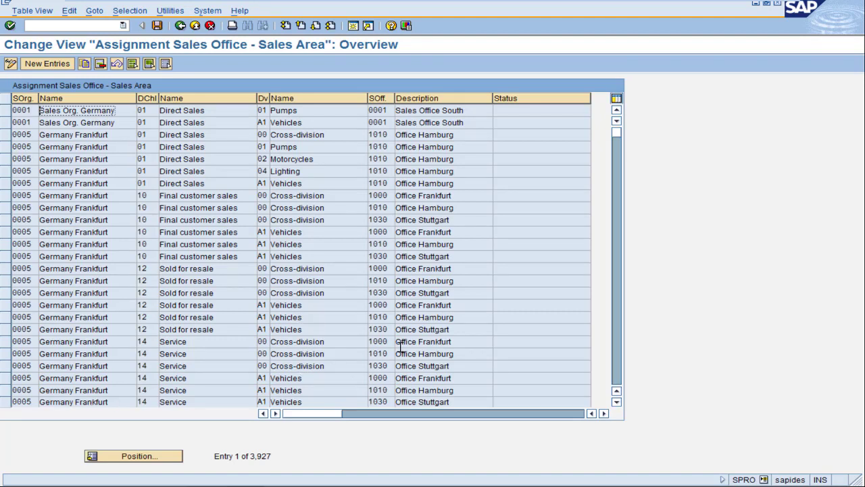
click(180, 26)
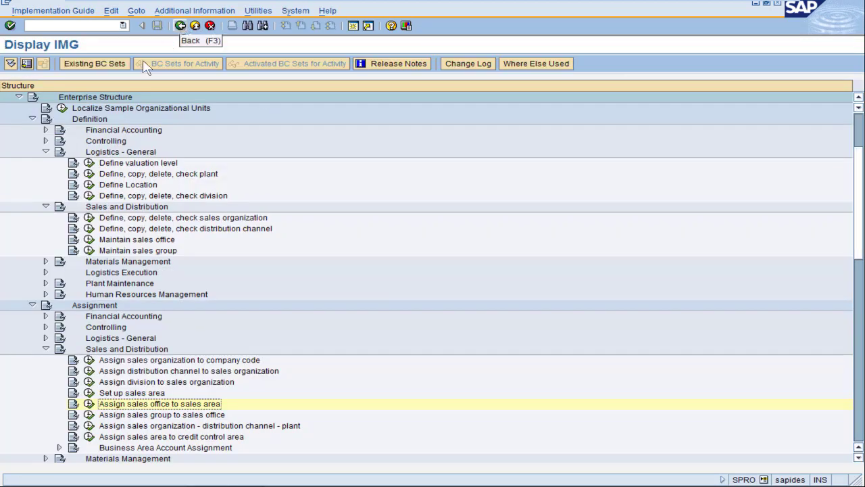
Create sales office MXC with description Mexico City and address country MX in Maintain sales office, and save it in the SD Misc request
click(89, 239)
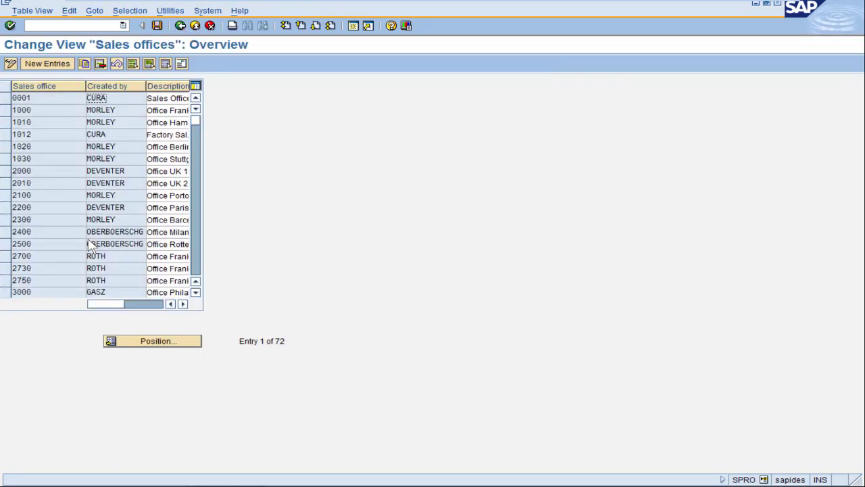
click(43, 64)
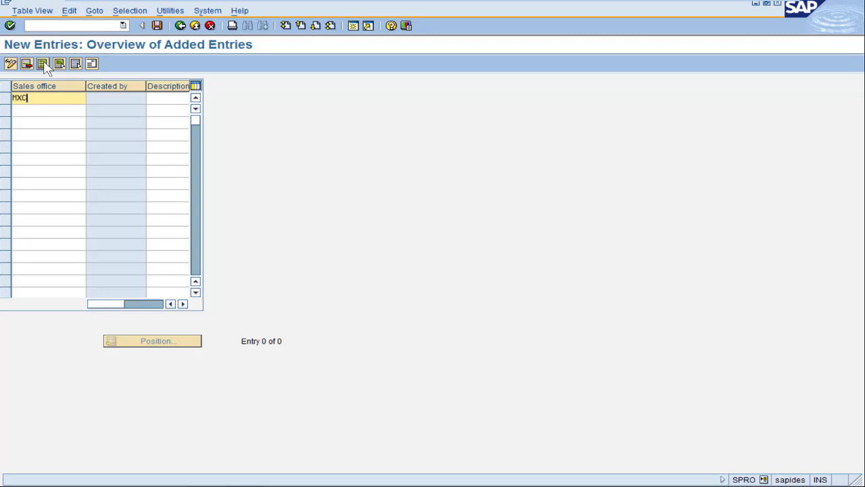
key(Tab)
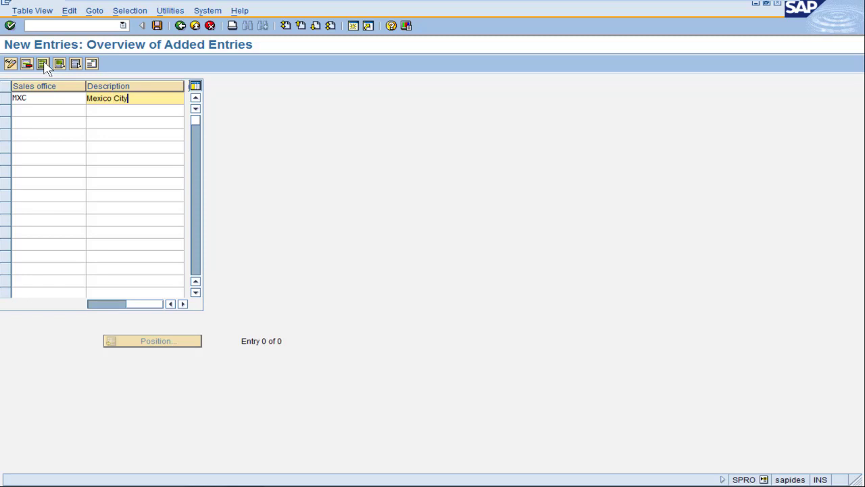
click(43, 64)
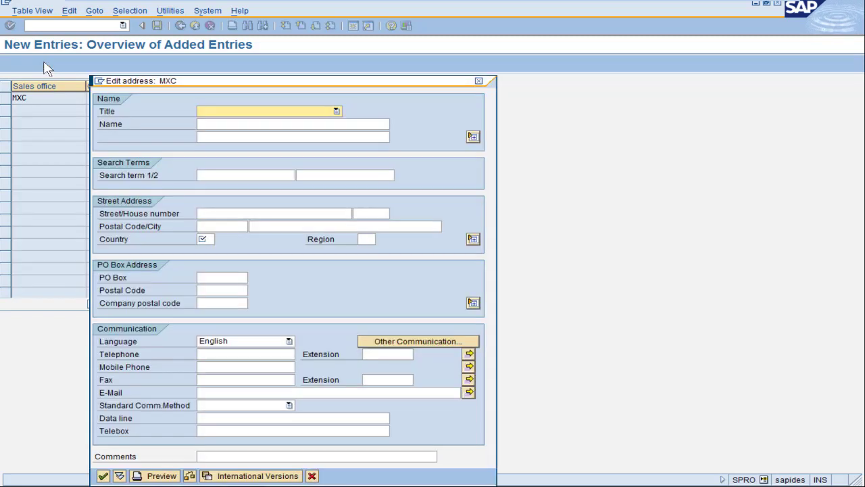
click(203, 240)
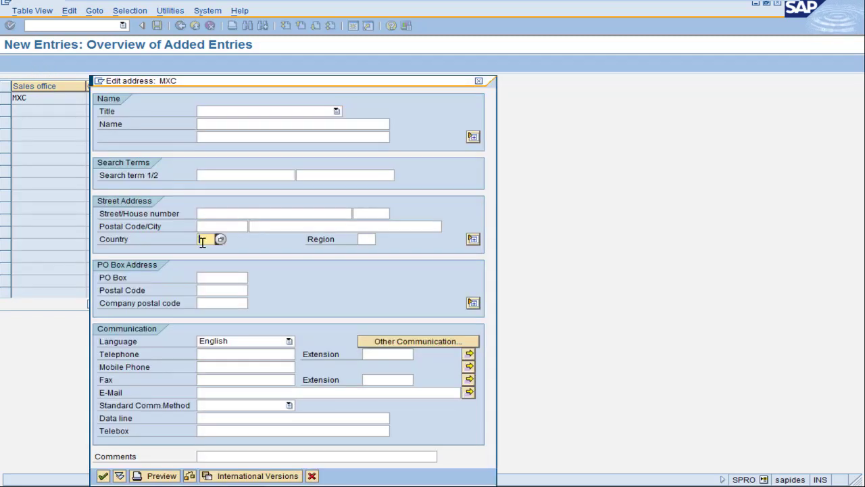
text(MX)
key(Return)
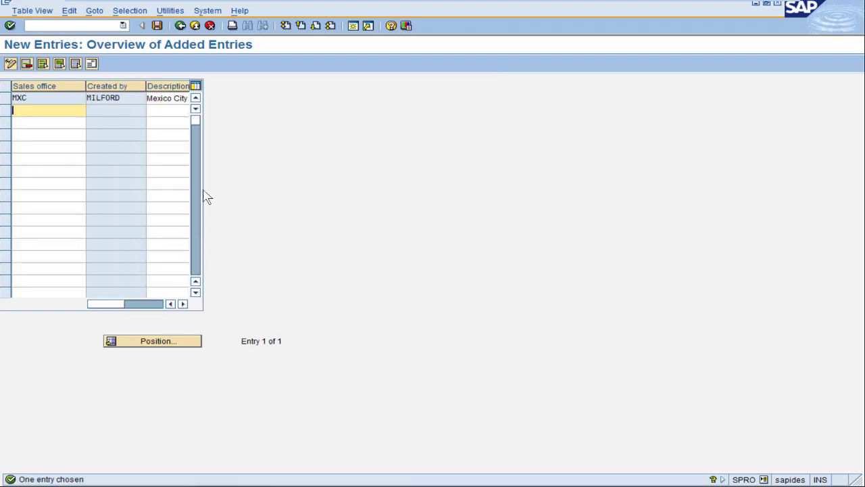
click(157, 27)
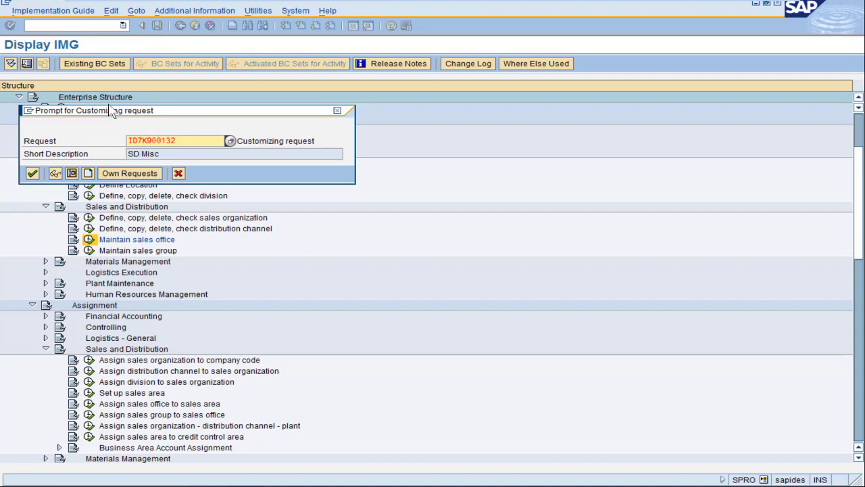
click(32, 173)
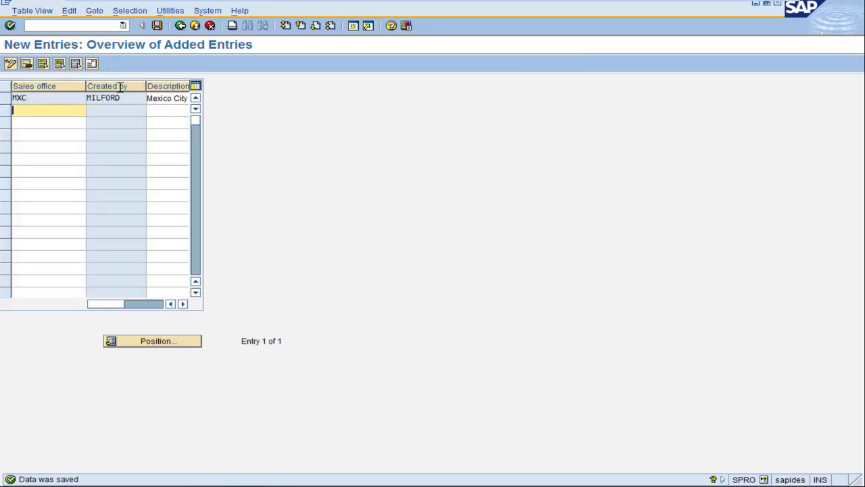
Add a new assignment of sales office MXC to sales area DMS1, D1, 00 in the Assign sales office to sales area activity
click(180, 26)
click(180, 25)
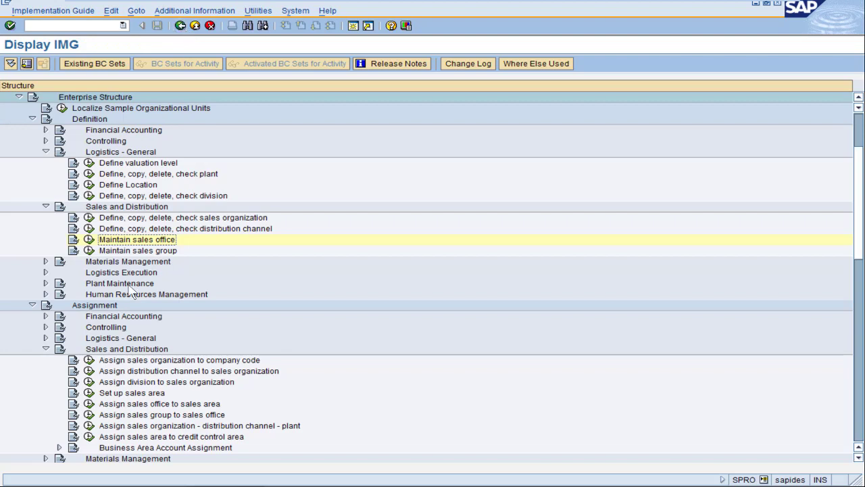
click(89, 404)
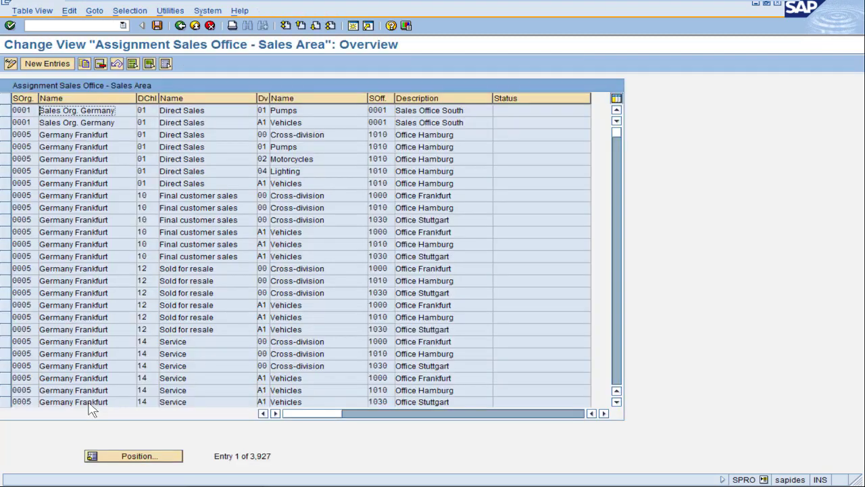
click(47, 64)
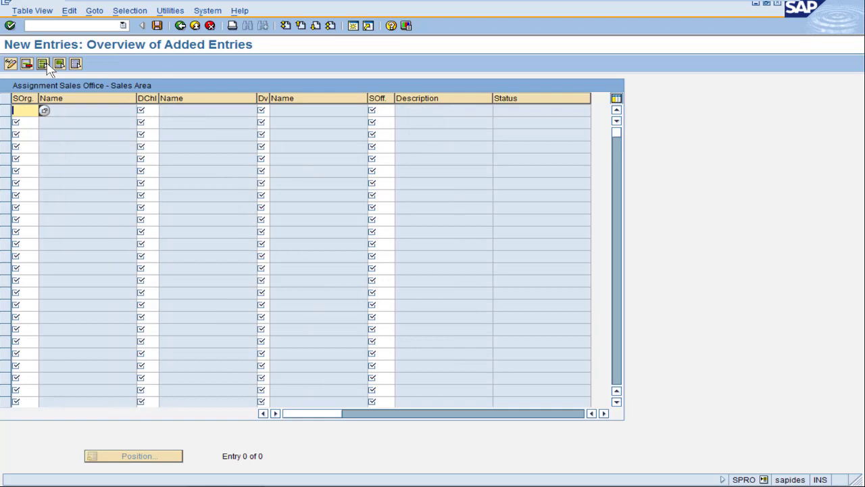
text(MS1)
key(Tab)
key(Tab)
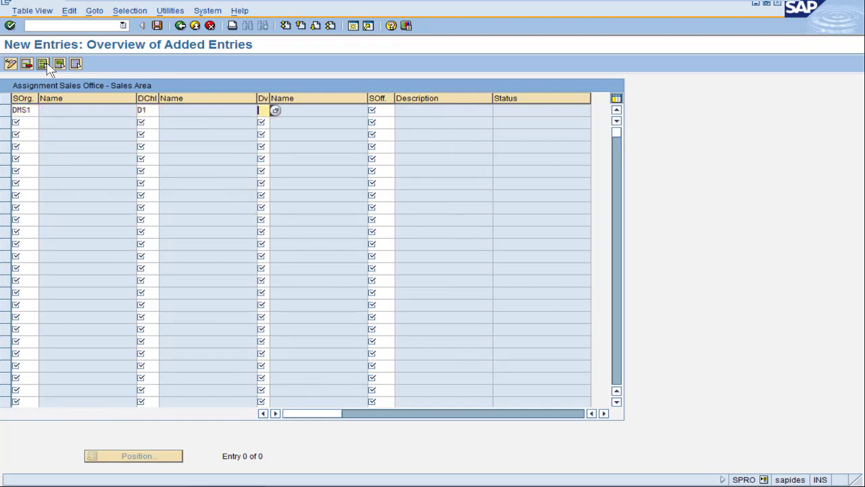
key(Tab)
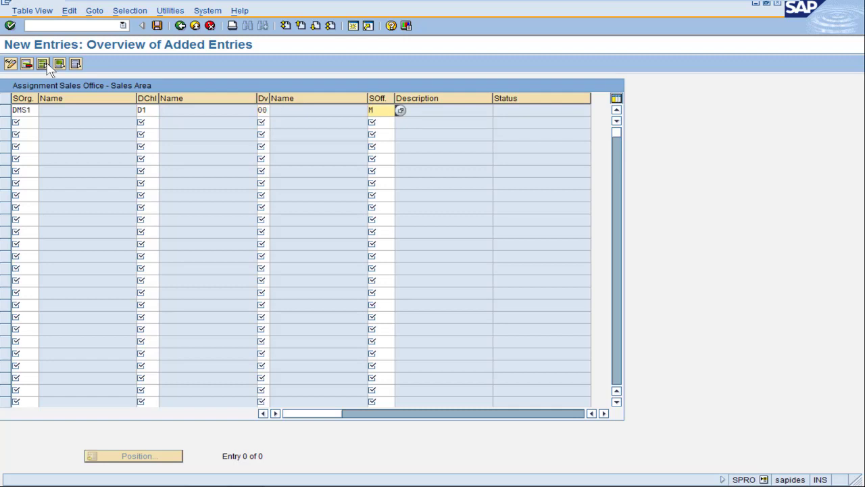
key(Return)
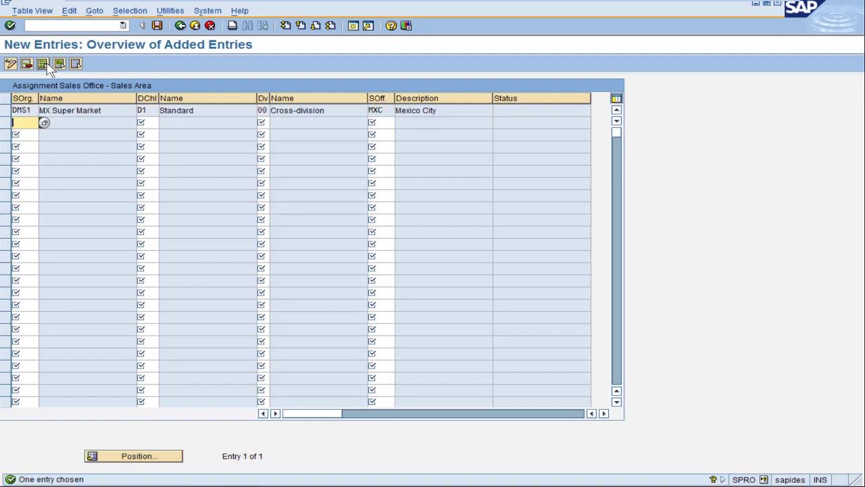
Add a second assignment of sales office MXC to sales organization DMS2, distribution channel D1 and division 00
text(DMS)
key(Tab)
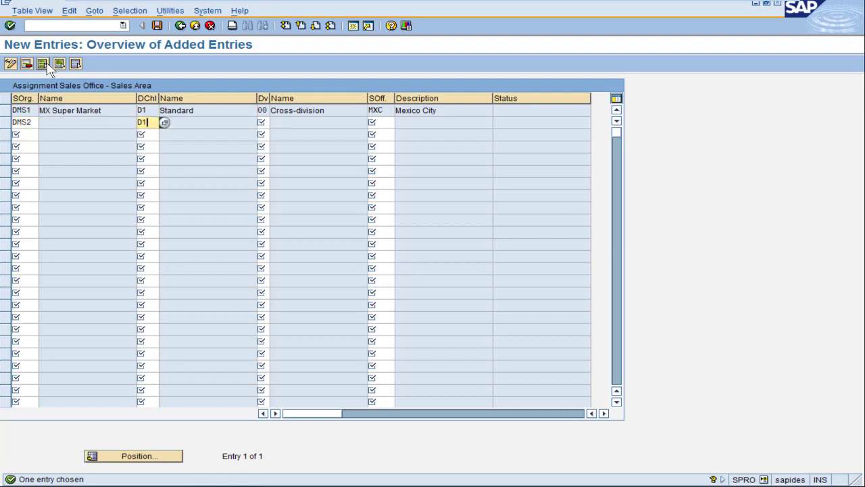
key(Tab)
text(00)
key(Tab)
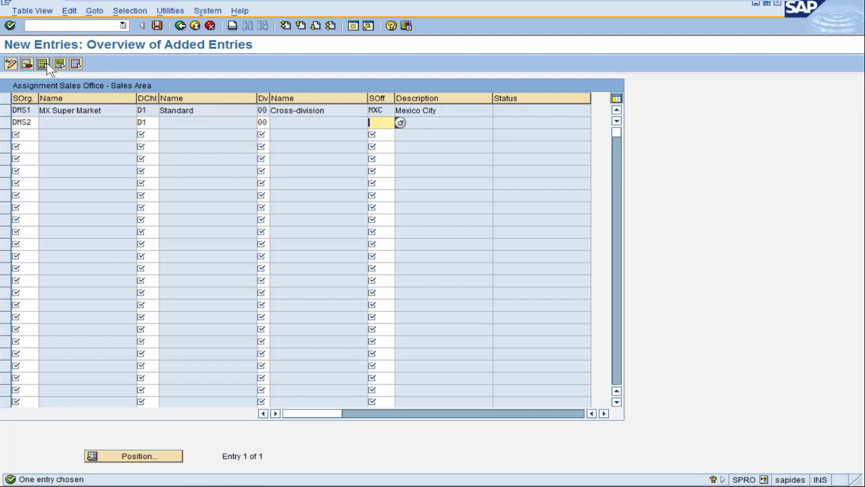
text(MXC)
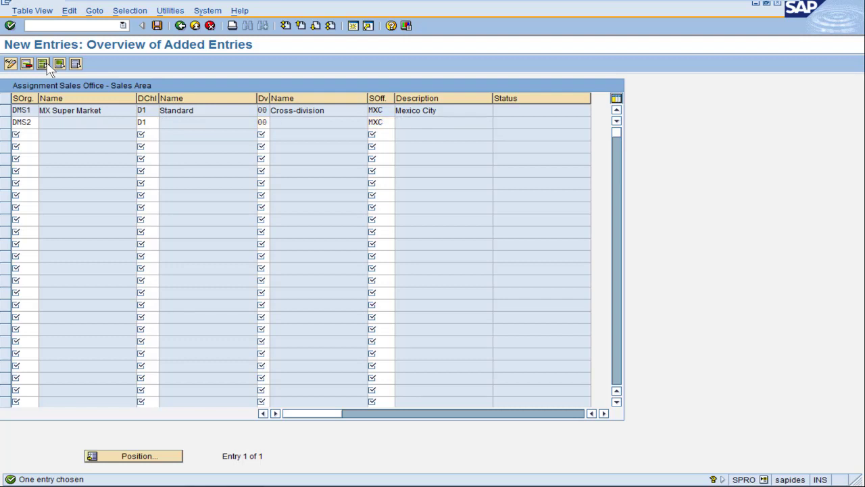
key(Return)
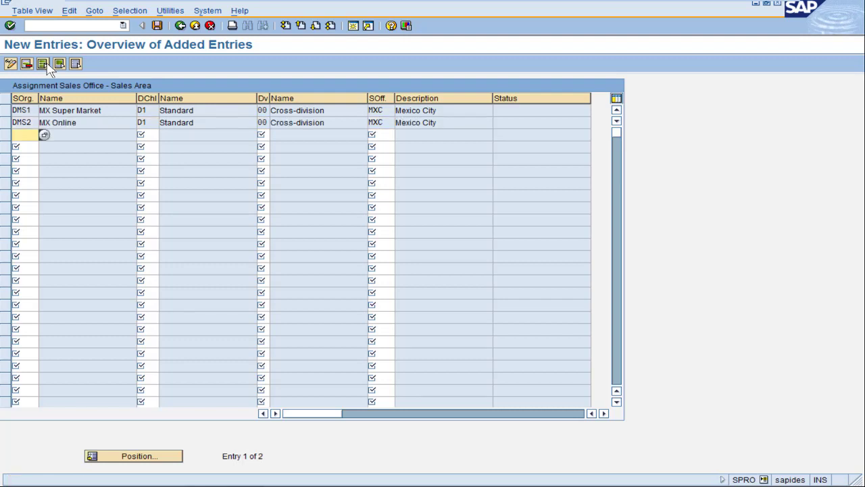
Save the sales office assignments in the SD Misc customizing request and return to the implementation guide structure
click(157, 27)
click(32, 186)
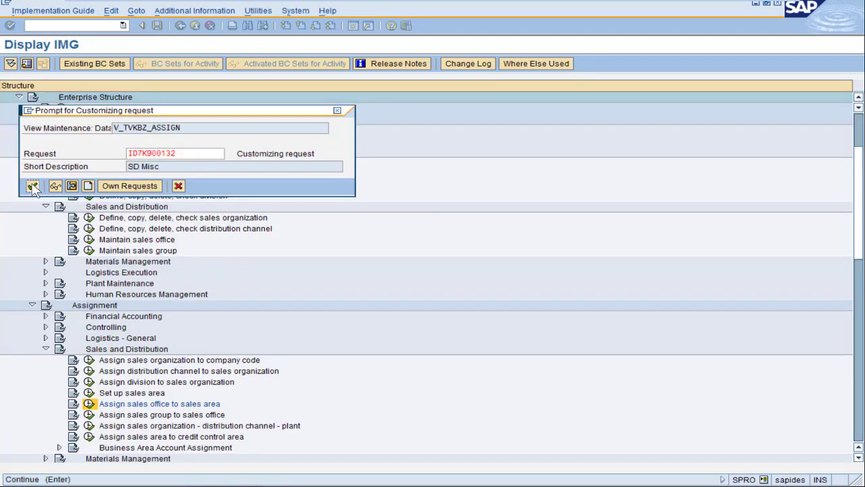
click(180, 27)
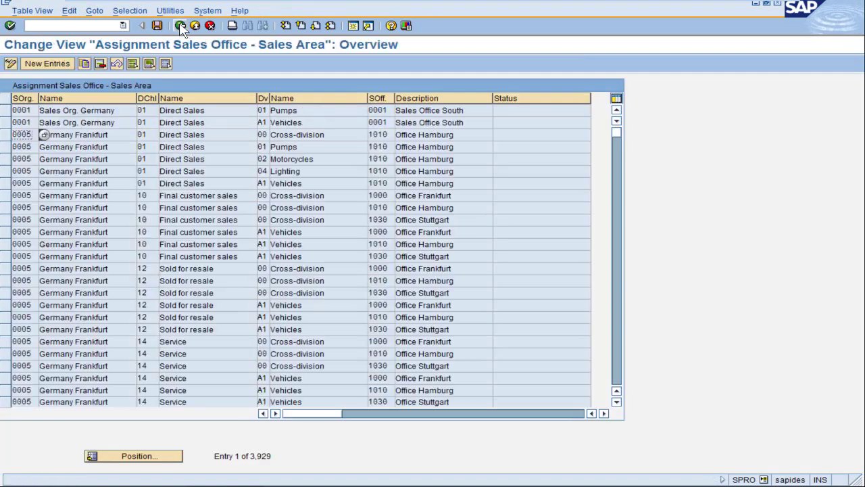
click(182, 28)
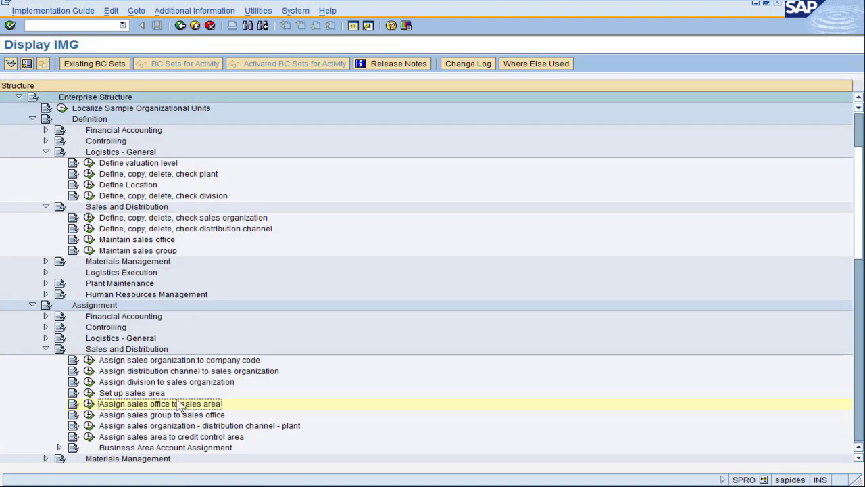
Assign sales group PRM to sales office MXC, save it in the customizing request and return to the implementation guide structure
click(89, 415)
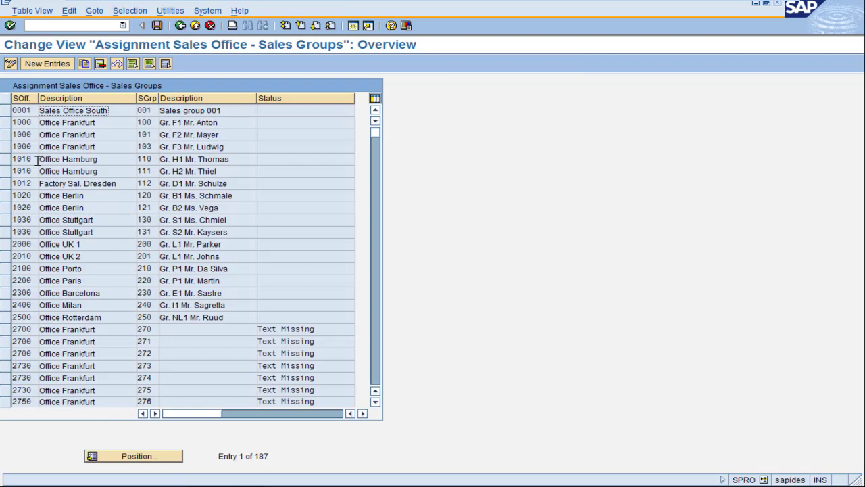
click(43, 64)
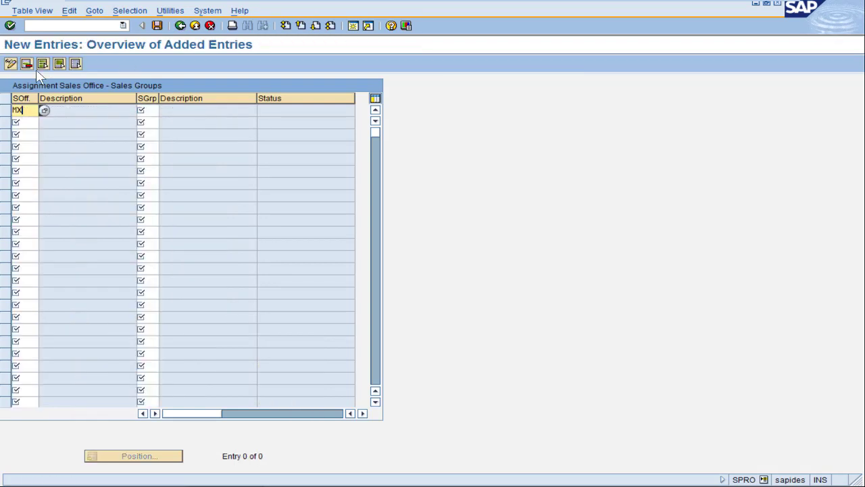
key(Tab)
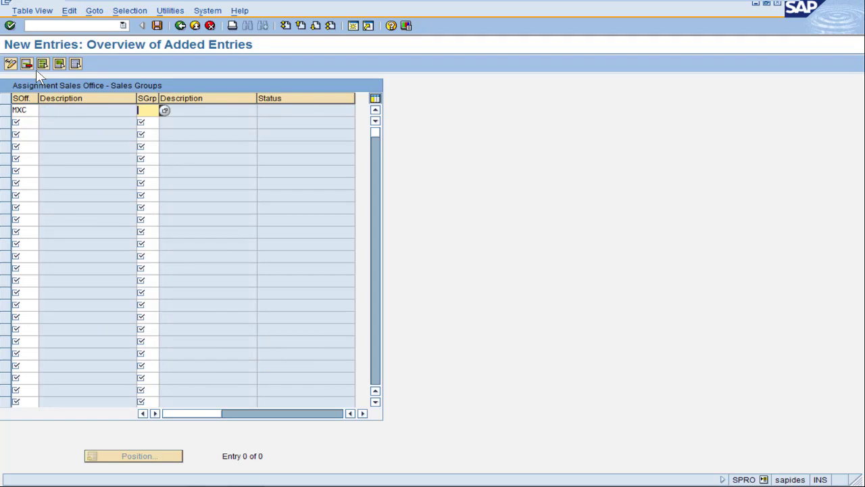
text(PRM)
key(Return)
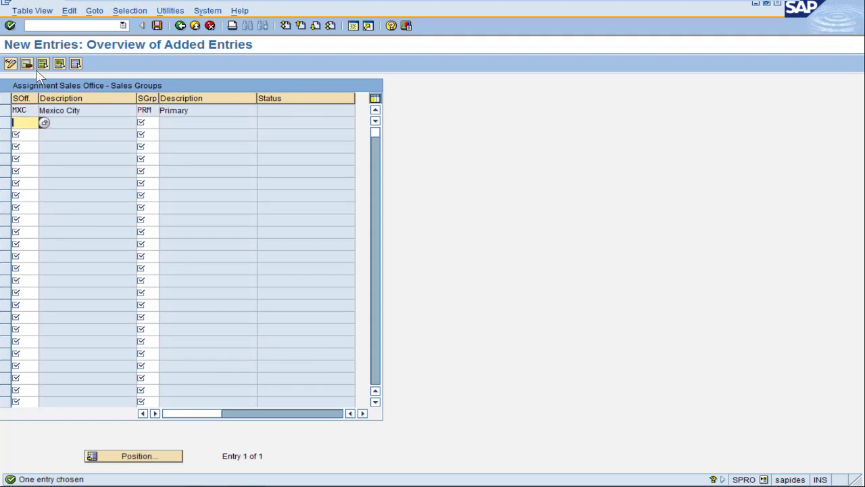
click(158, 26)
click(33, 185)
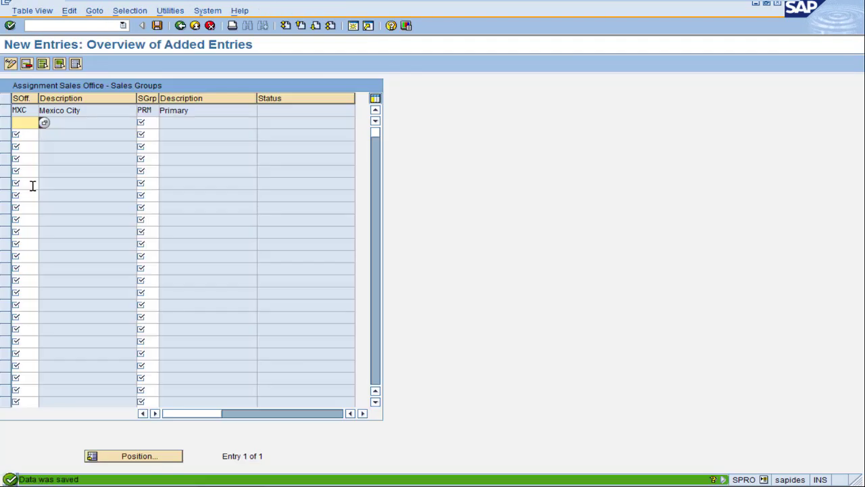
click(180, 26)
click(179, 26)
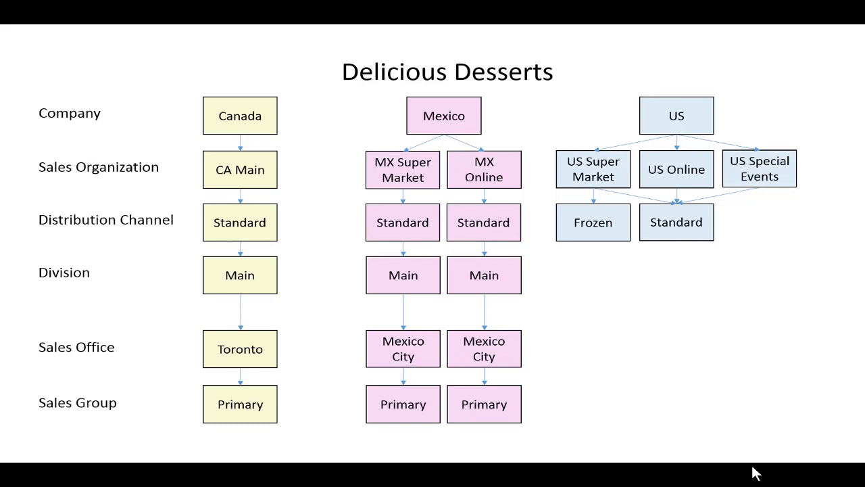
click(756, 473)
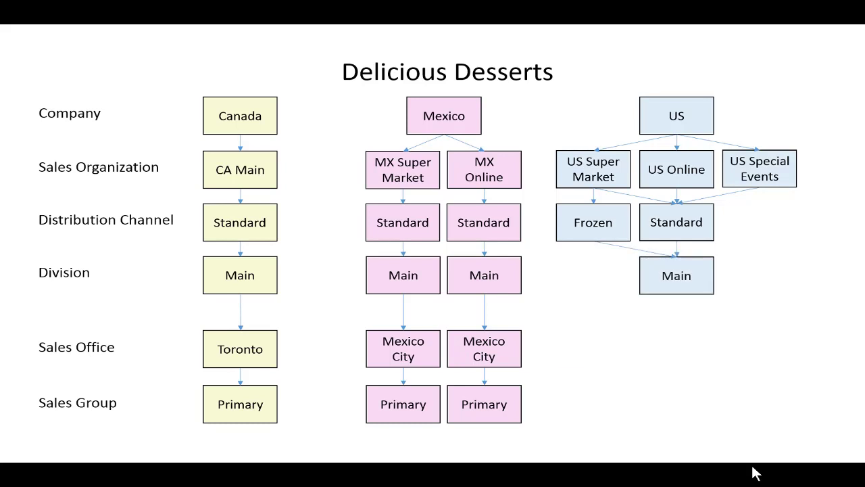
click(756, 473)
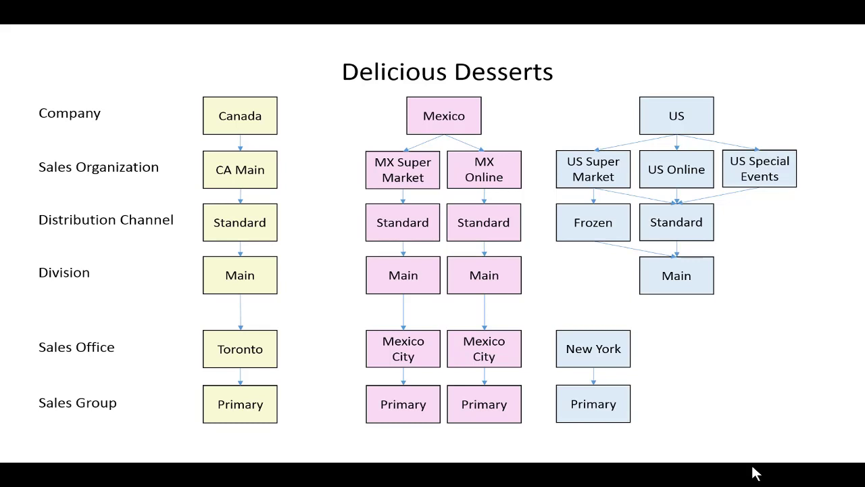
key(Right)
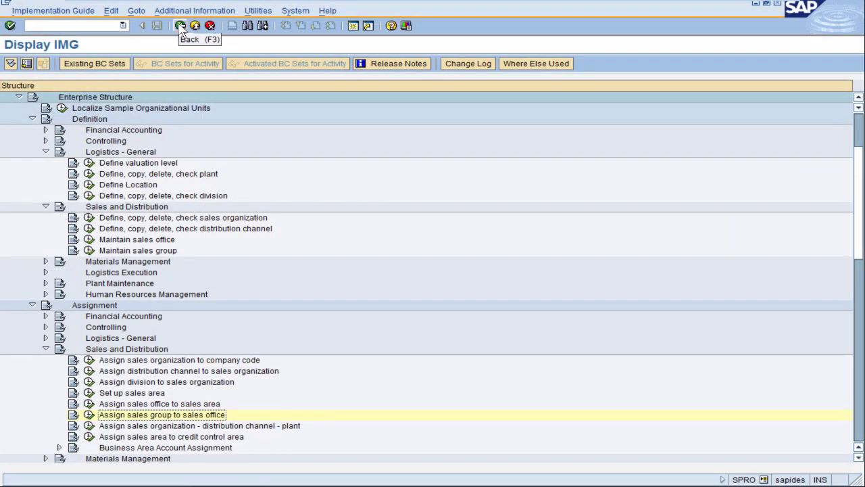
Define new sales organization DUS1 named US Super Market with statistics currency USD and sales organization calendar US
click(90, 216)
double_click(111, 127)
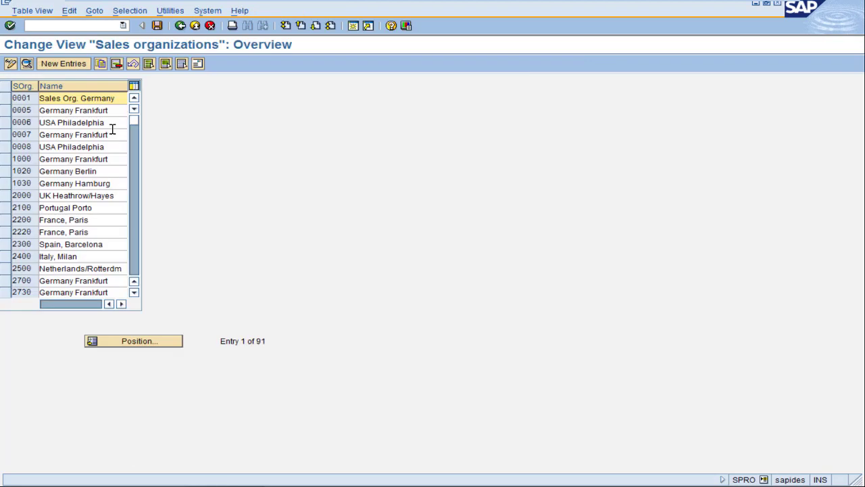
click(78, 64)
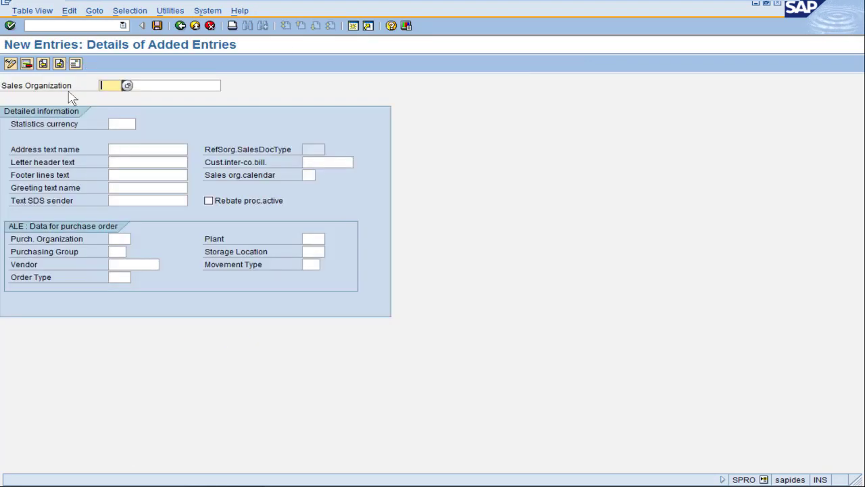
text(DUS1)
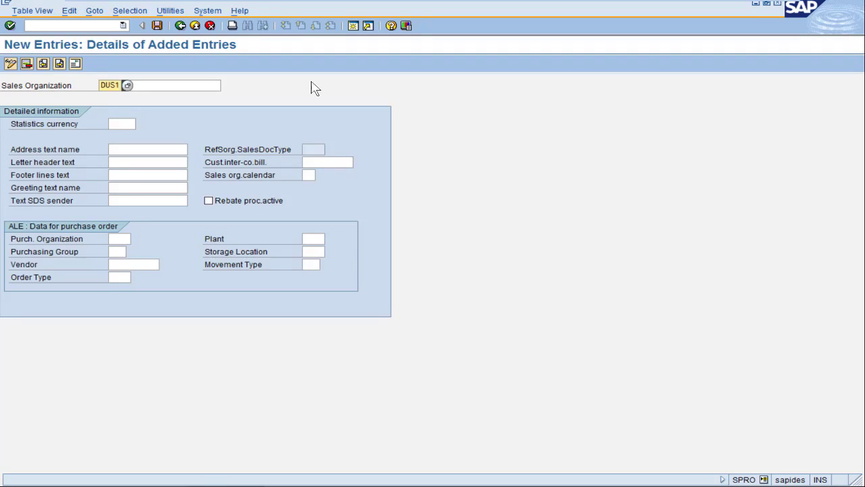
key(Tab)
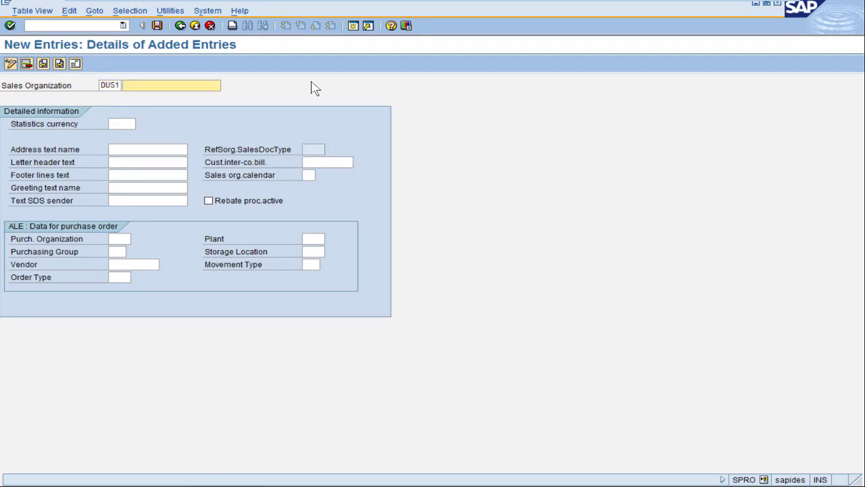
text(US Super Market)
click(113, 124)
text(USD)
click(307, 175)
text(US)
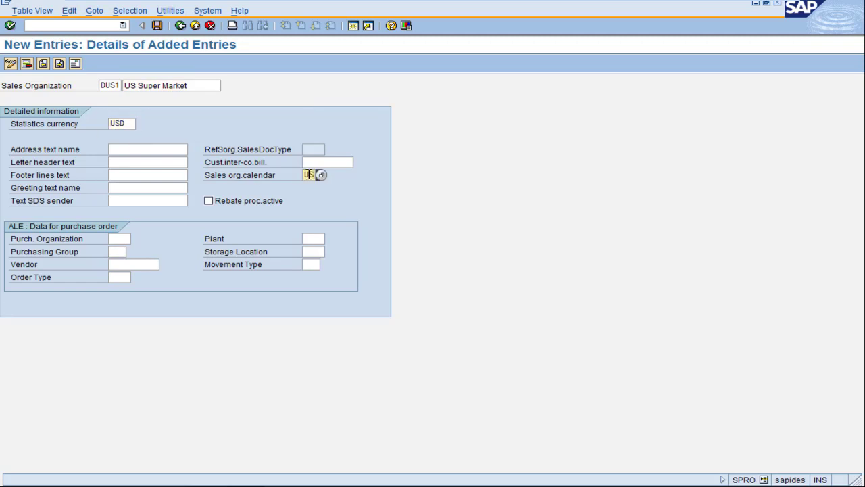
key(Return)
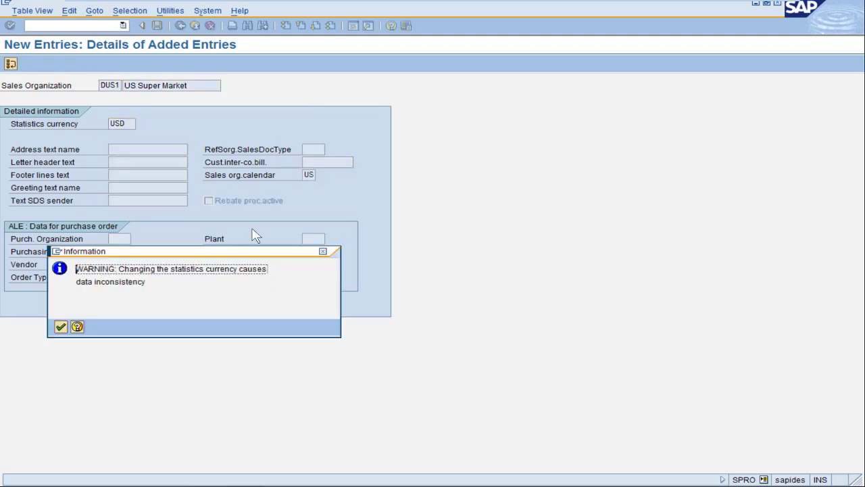
click(61, 327)
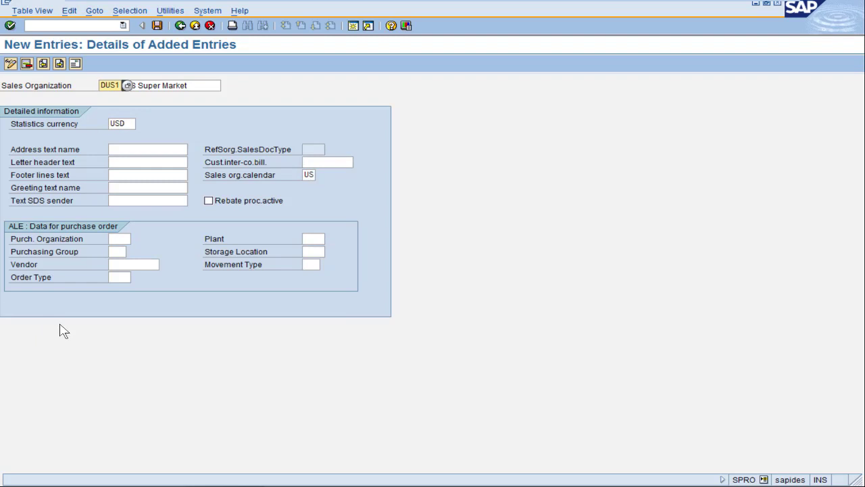
Save sales organization DUS1 with address country US in the SD Misc request and return to the sales organizations overview
click(157, 27)
click(208, 240)
text(US)
click(103, 475)
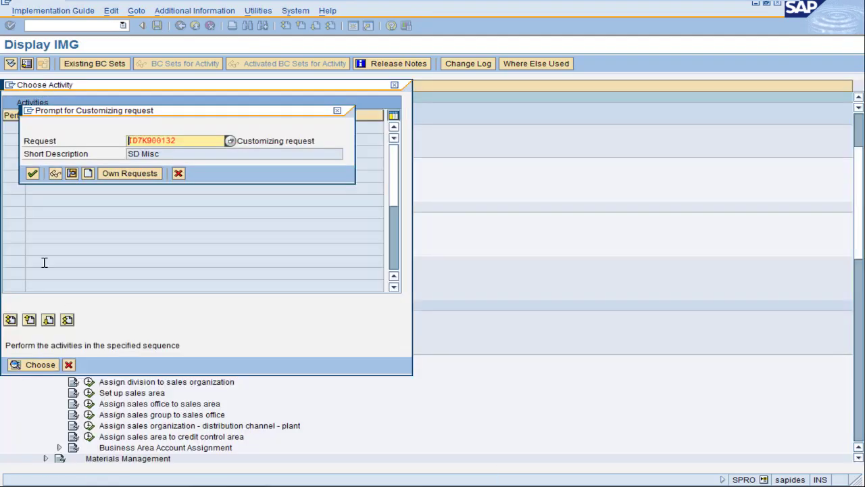
click(32, 172)
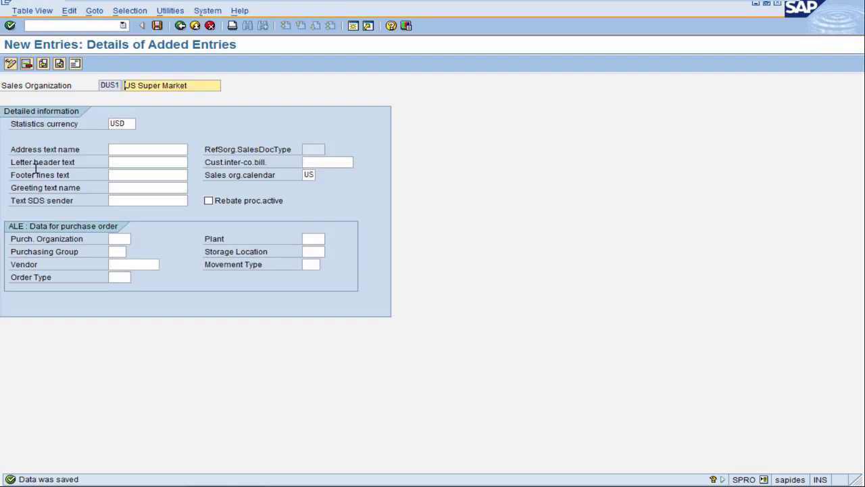
click(179, 25)
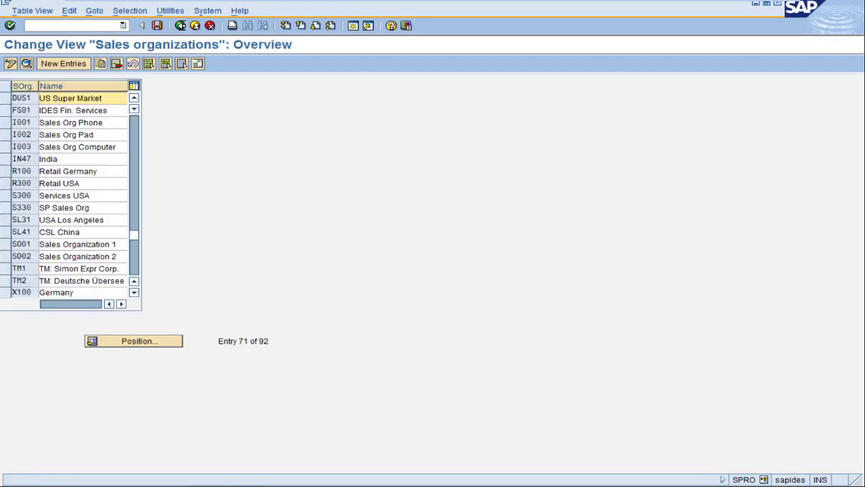
Copy sales organization DUS1 to a new sales organization DUS2 named US Online
click(135, 98)
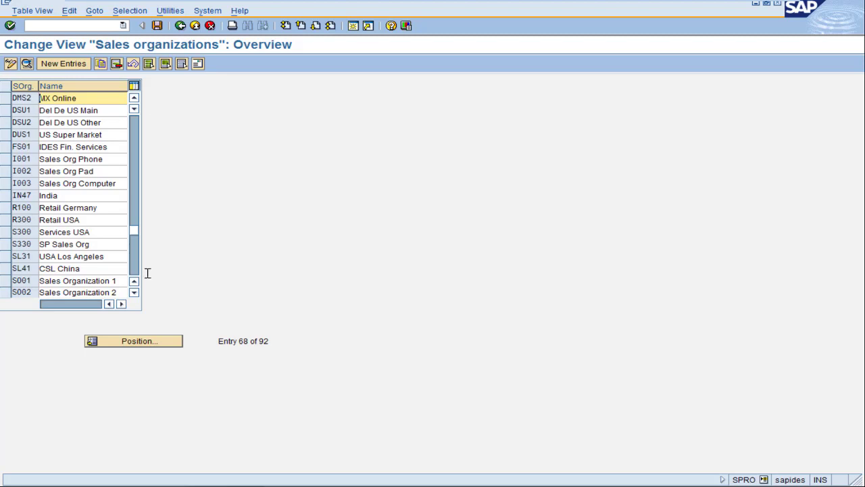
click(133, 98)
click(134, 98)
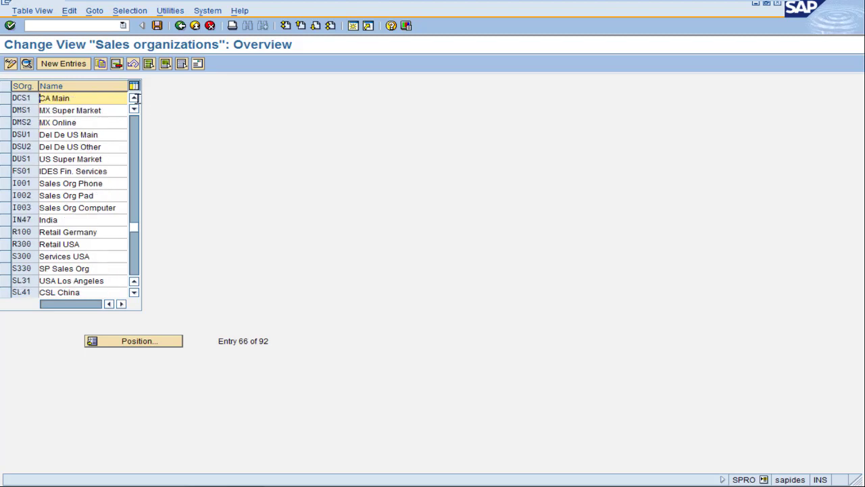
click(4, 158)
double_click(44, 159)
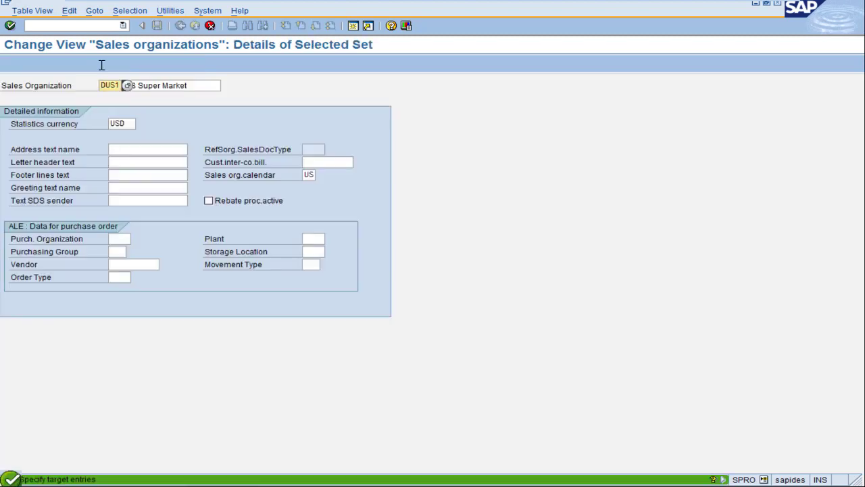
text(2)
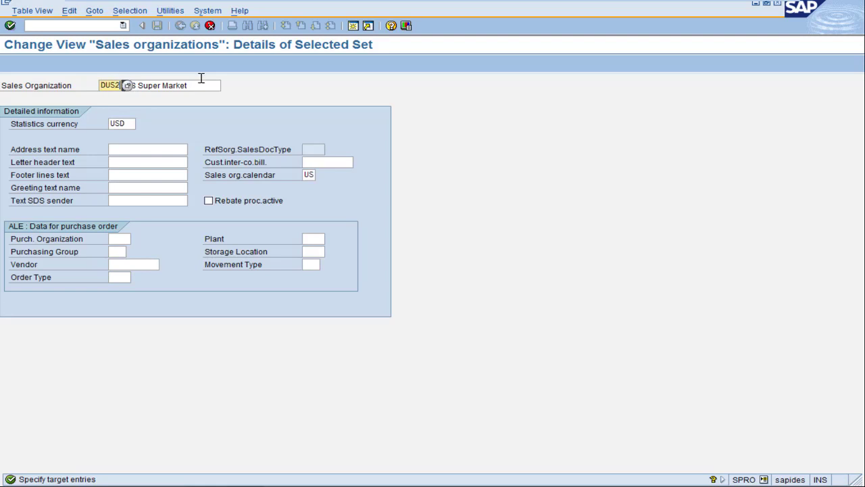
drag(189, 85, 139, 85)
text(Retail)
key(Return)
click(105, 474)
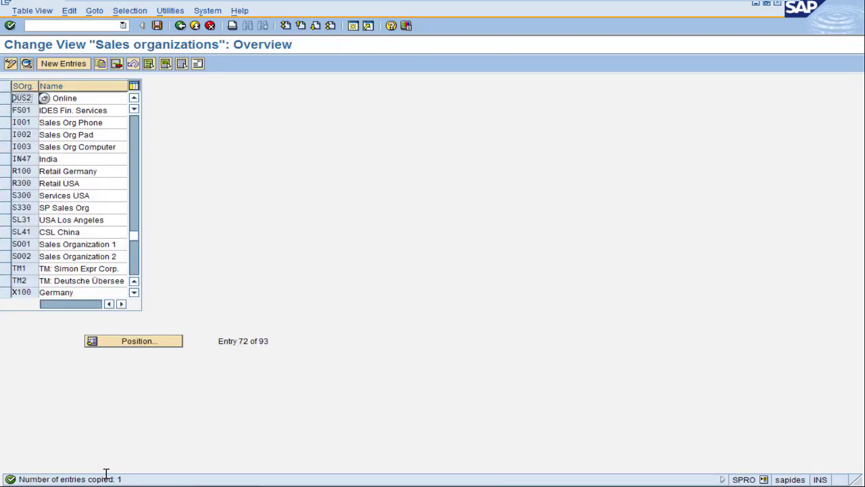
Copy sales organization DUS2 to a new sales organization DUS3 named US Special Events and complete its address country
click(4, 98)
click(100, 63)
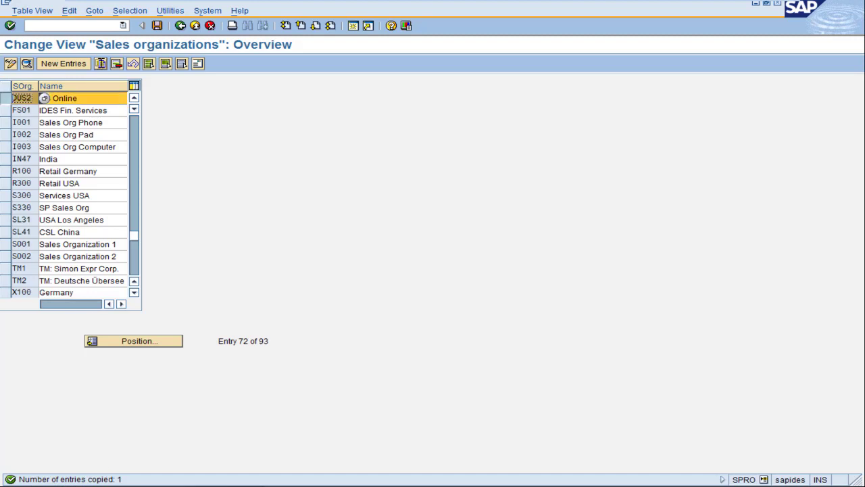
text(DUS3)
drag(174, 85, 138, 85)
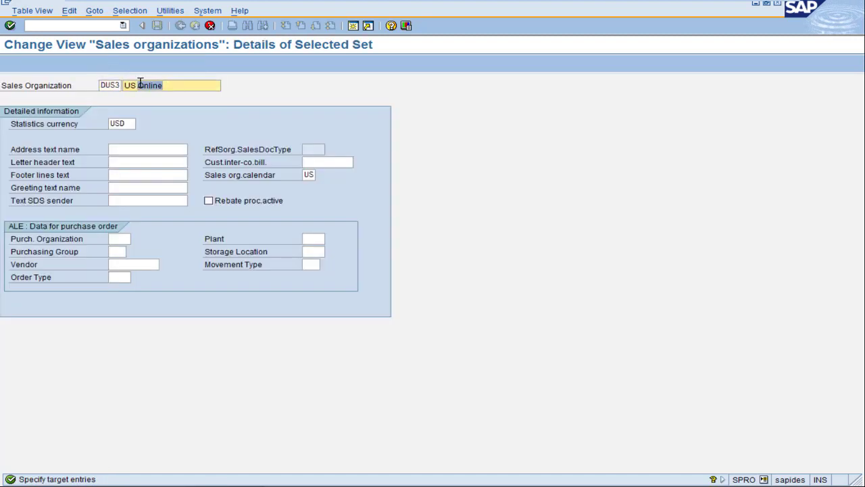
text(Special Events)
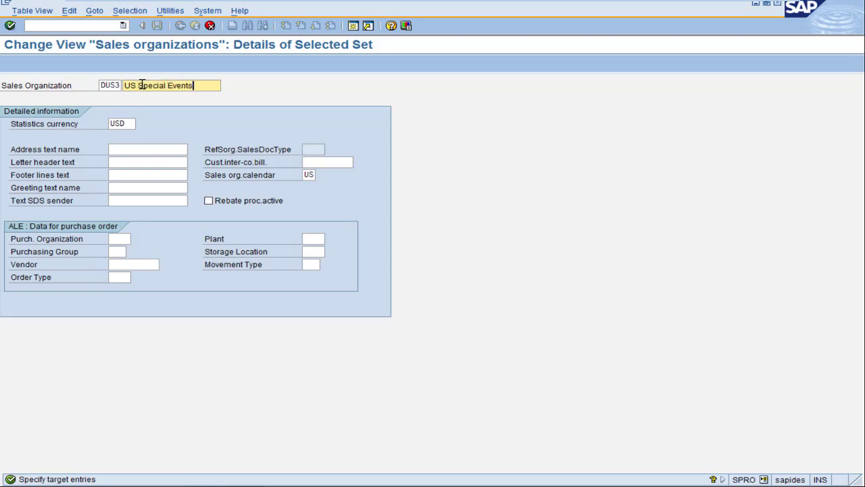
key(Return)
click(205, 239)
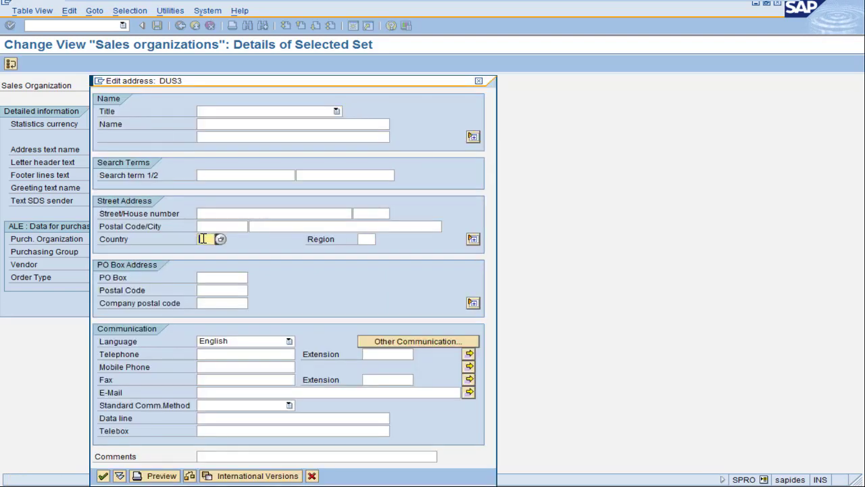
key(Return)
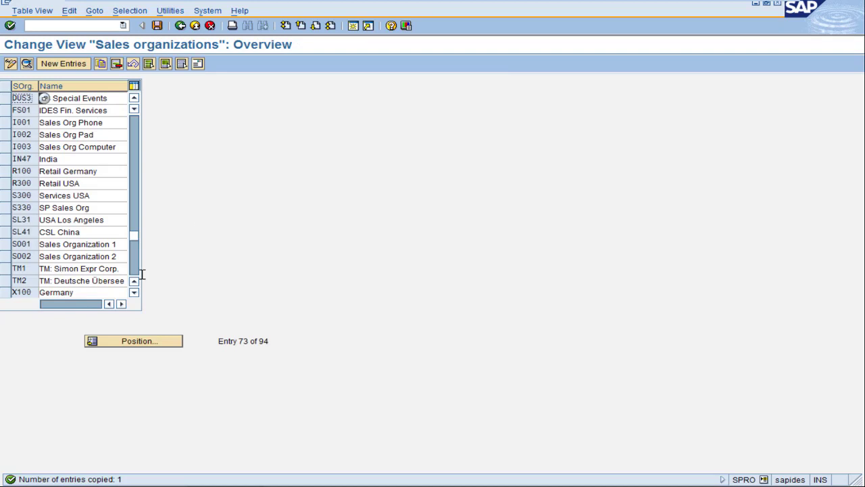
Save the new US sales organizations and return to the implementation guide structure
scroll(133, 281, up, 2)
click(62, 147)
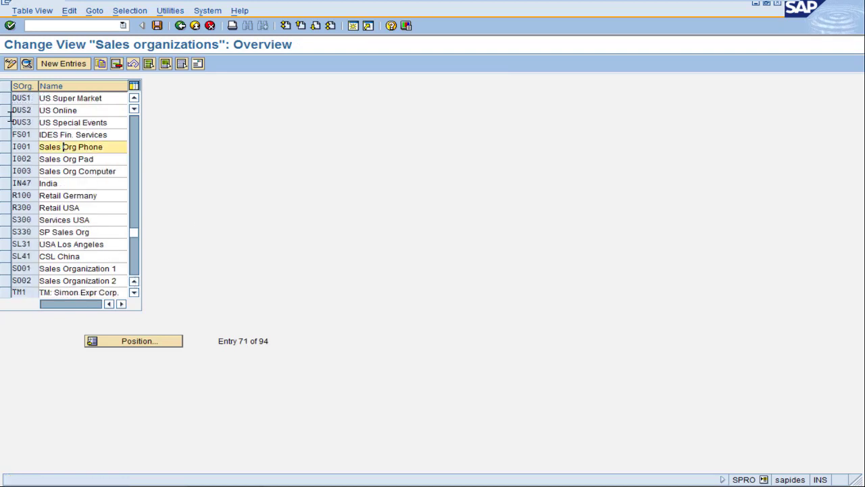
drag(11, 119, 8, 97)
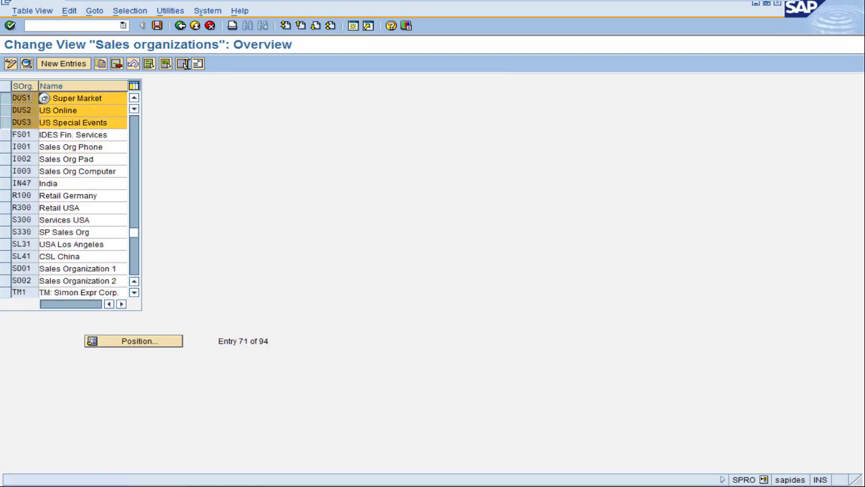
click(180, 25)
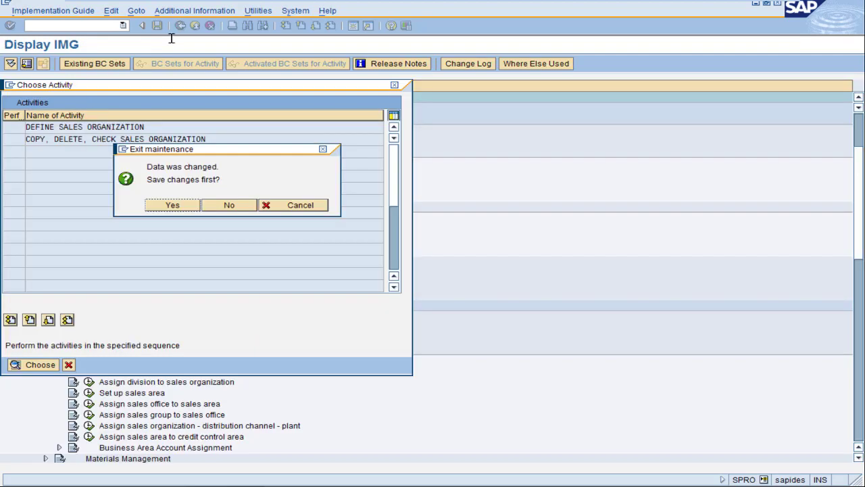
click(169, 205)
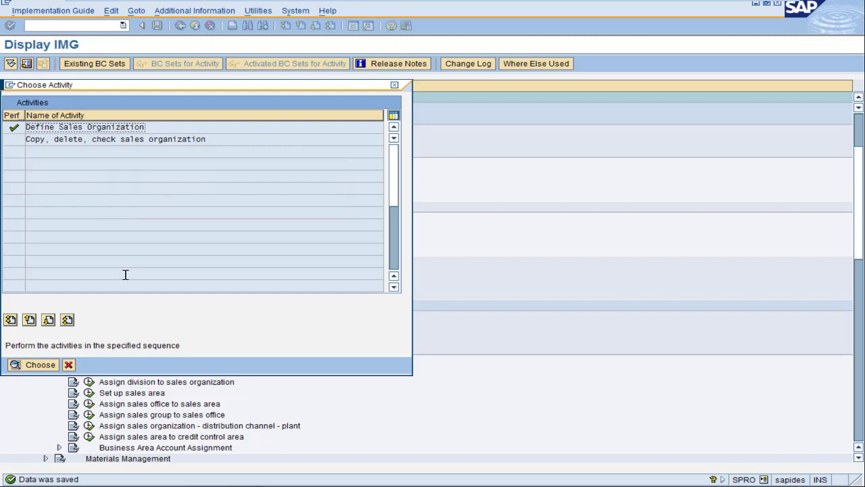
click(396, 86)
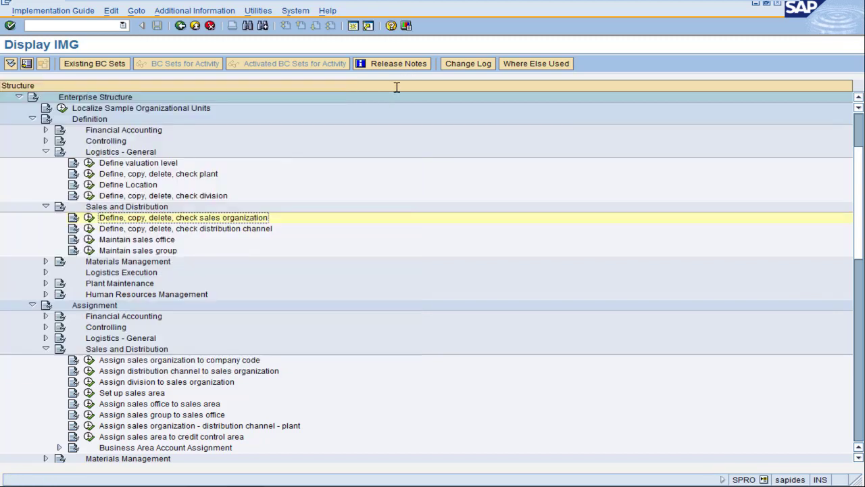
Copy distribution channel D1 to a new distribution channel D2 named Frozen
click(88, 229)
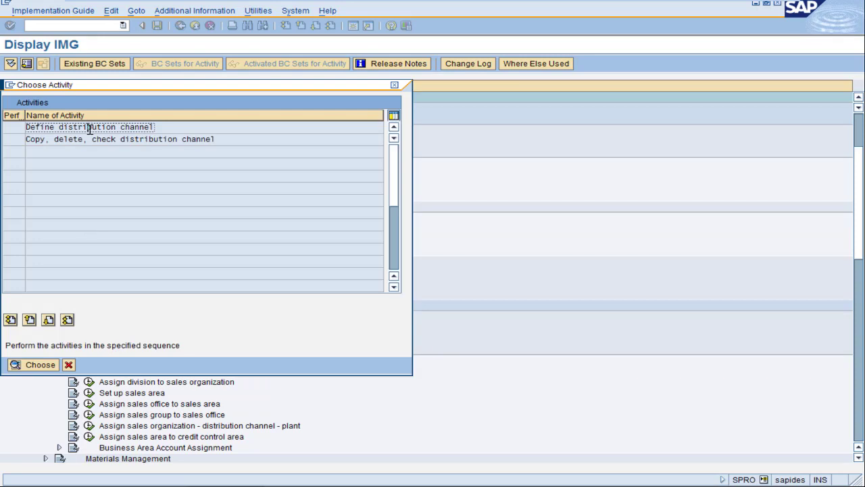
double_click(88, 126)
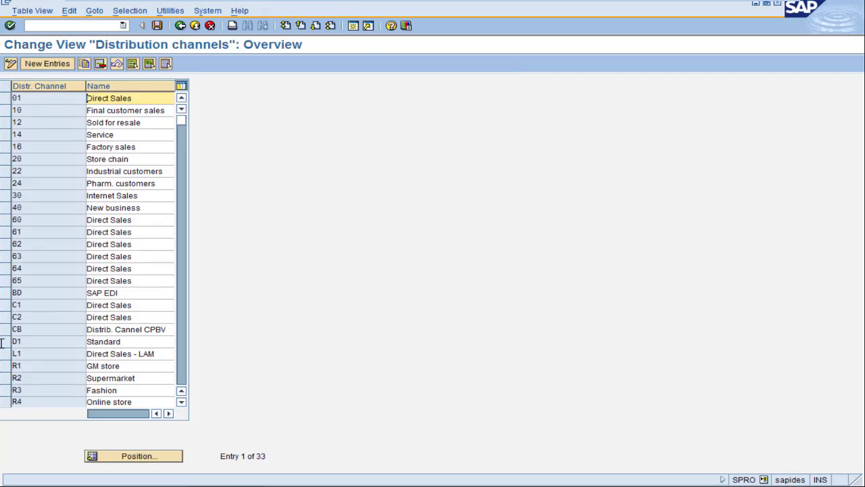
click(7, 341)
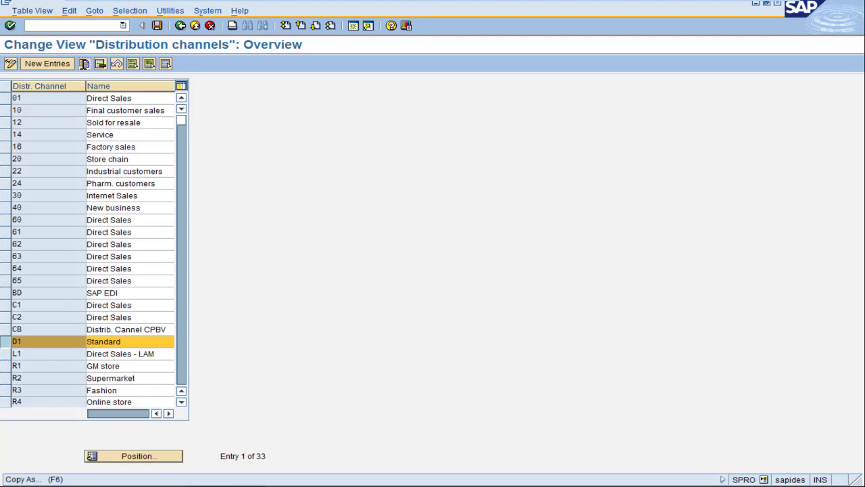
click(84, 63)
text(2)
key(Tab)
text(Fros)
text(en)
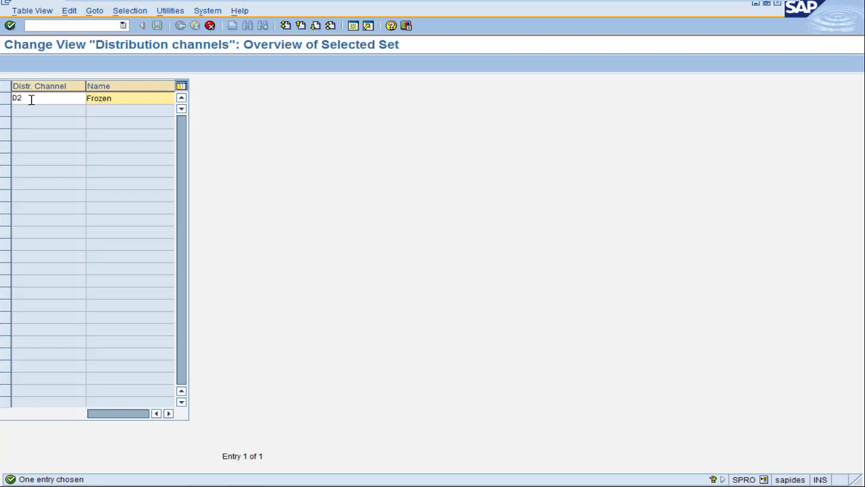
key(Return)
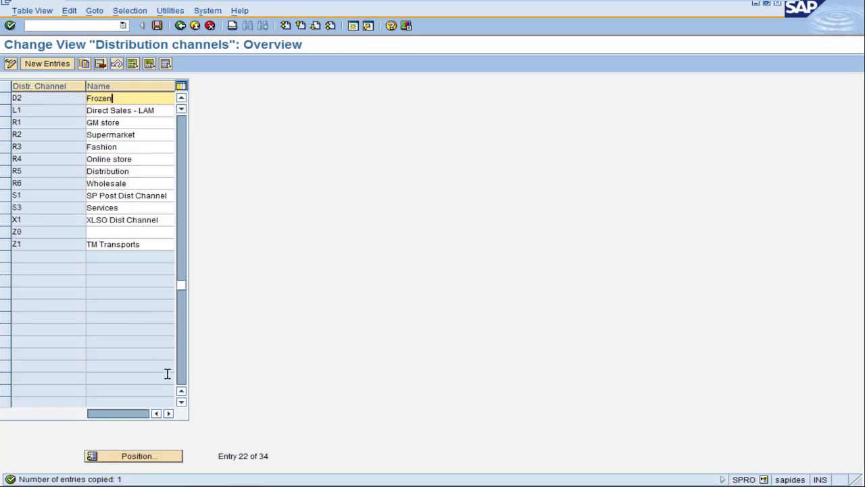
Save distribution channel D2 in the SD Misc customizing request and return to the implementation guide structure
click(181, 390)
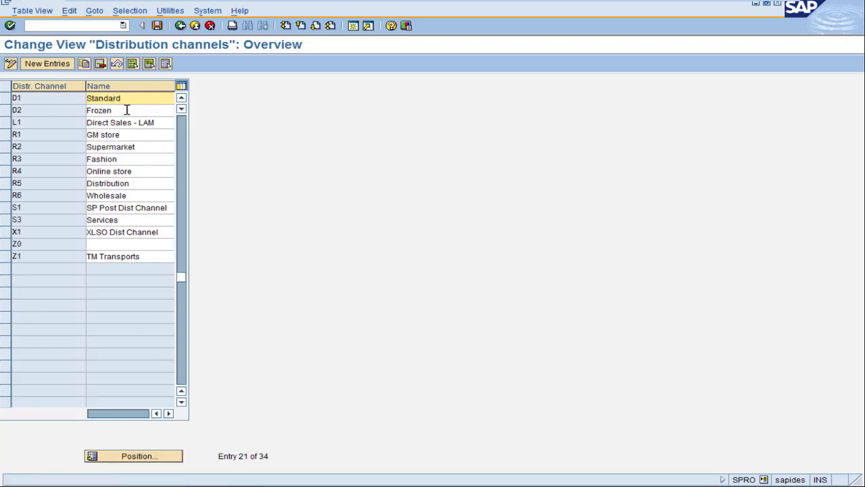
click(157, 25)
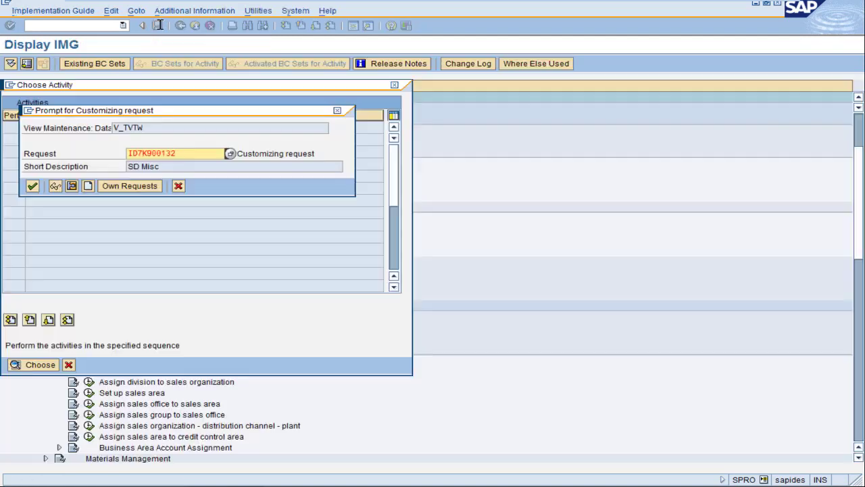
click(32, 186)
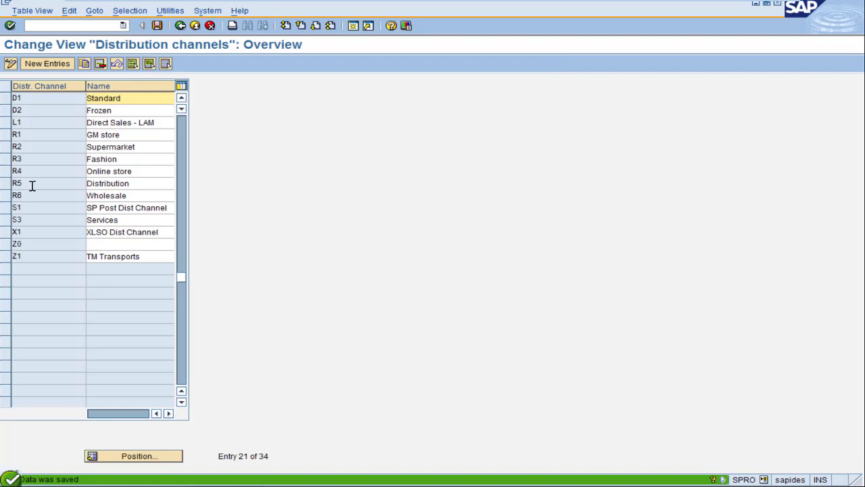
click(179, 25)
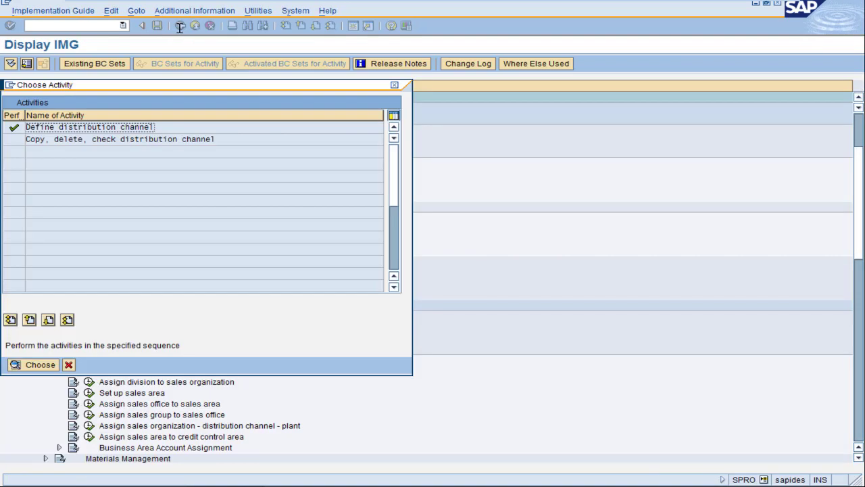
key(Escape)
Create sales office NY with the description New York and address country US
click(90, 239)
click(41, 63)
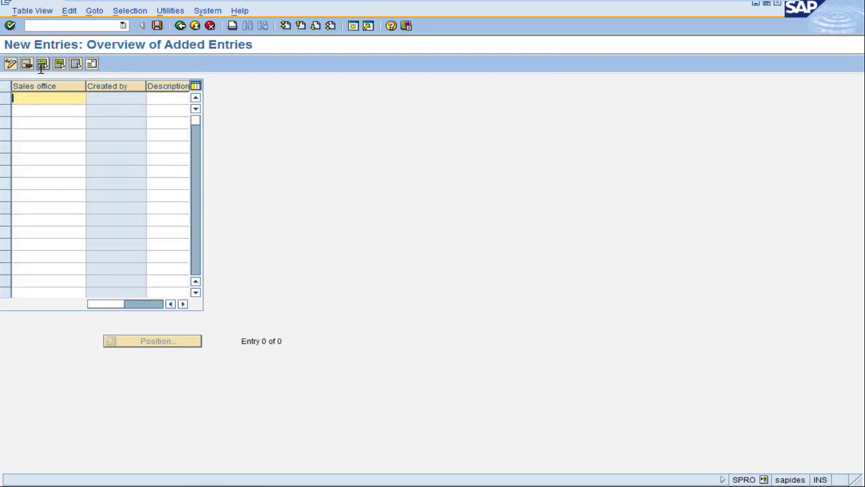
key(Tab)
text(New York)
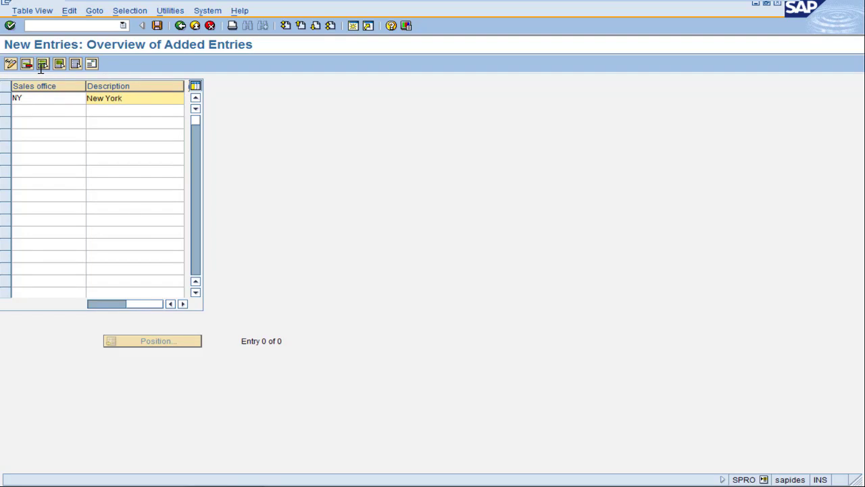
key(Return)
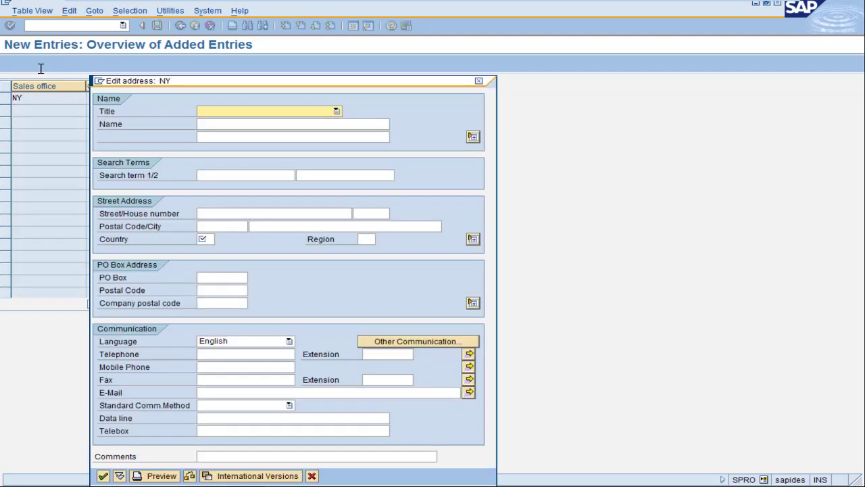
click(202, 238)
text(US)
key(Return)
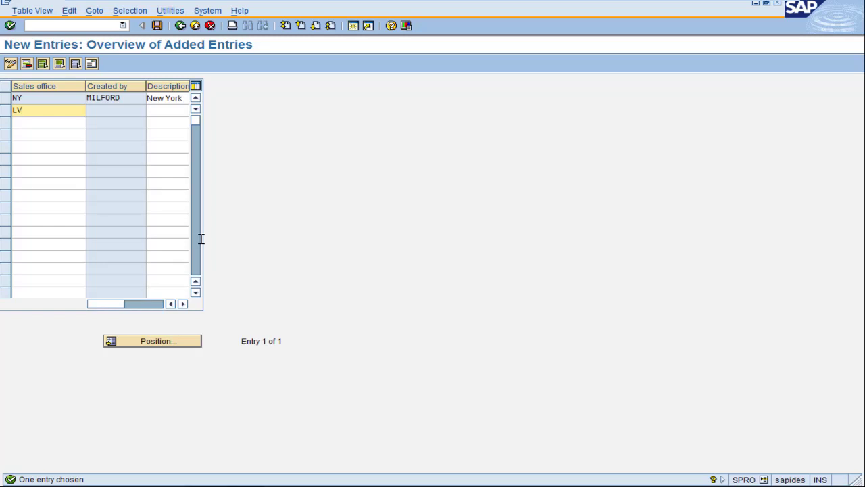
Add sales office LV with the description Las Vegas and address country US
key(Tab)
text(Las Vegas)
key(Return)
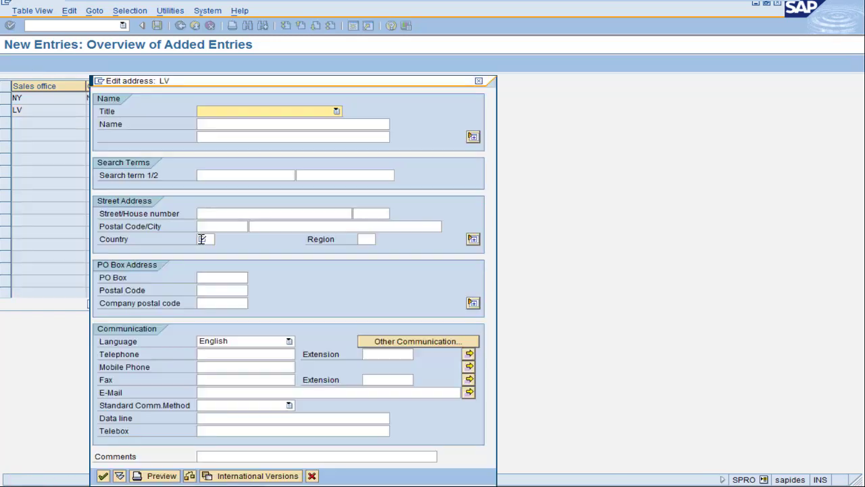
click(201, 239)
text(US)
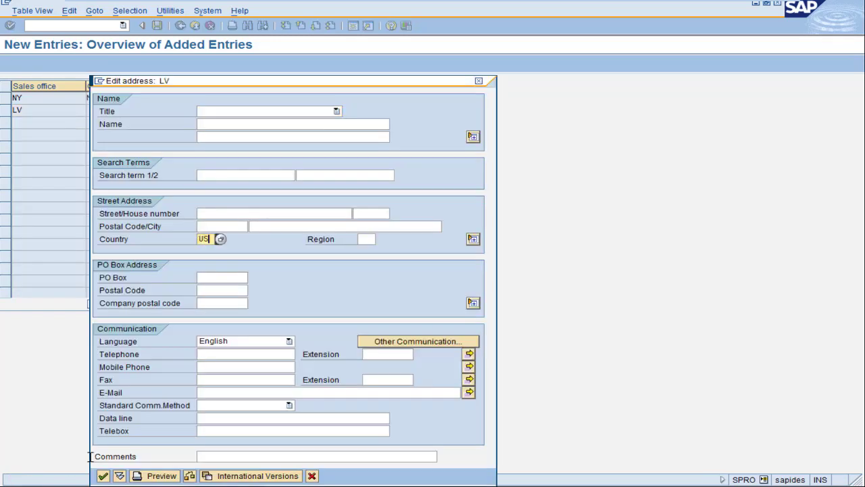
click(103, 475)
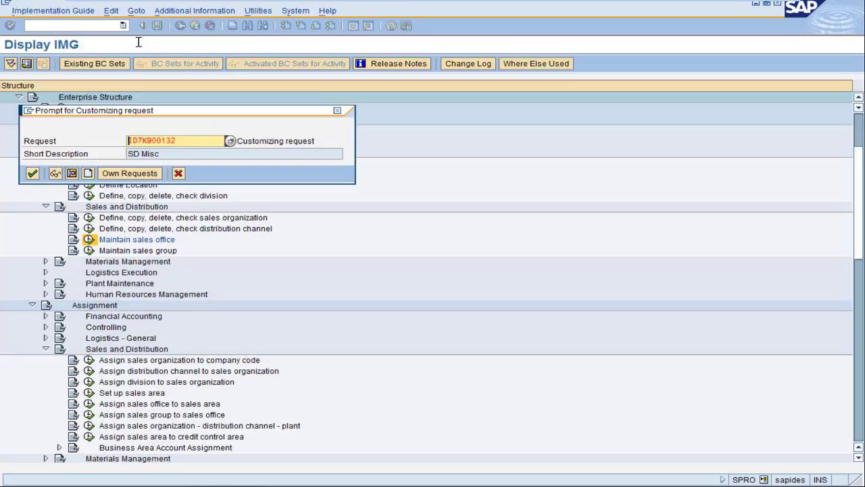
Save the two sales offices in the SD Misc customizing request and return to the implementation guide structure
click(32, 172)
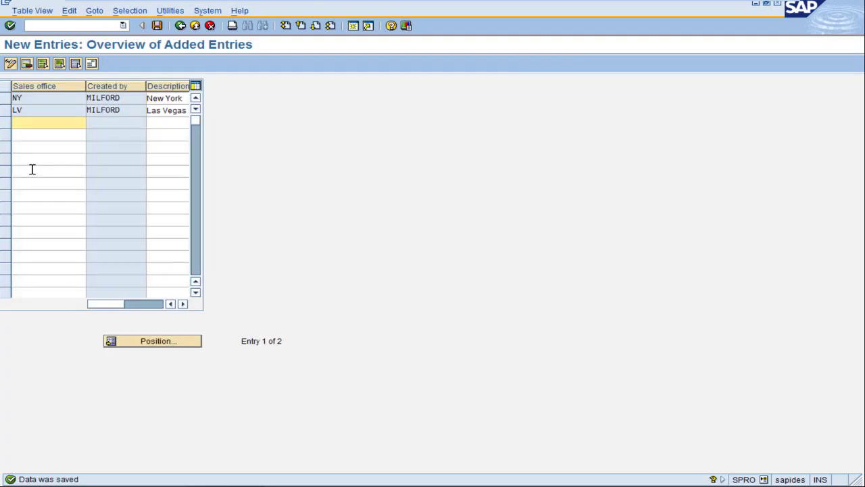
click(180, 25)
click(180, 25)
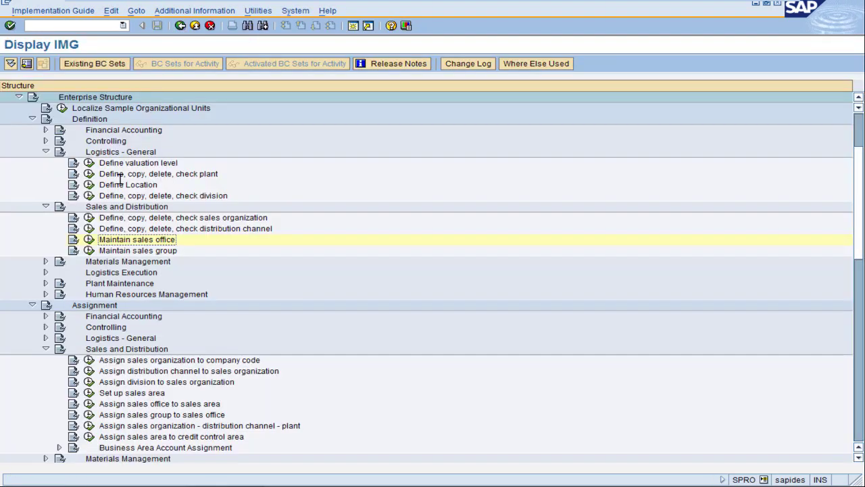
Create sales group TSH with the description Trade Show
click(89, 250)
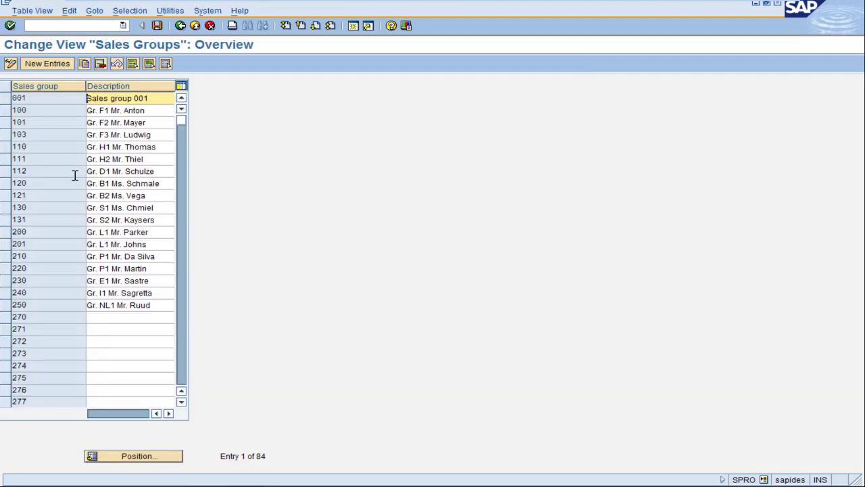
click(52, 64)
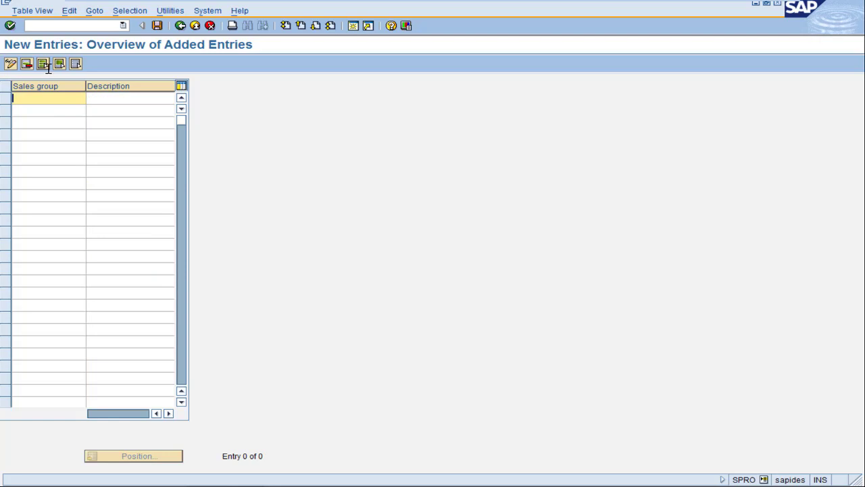
key(Tab)
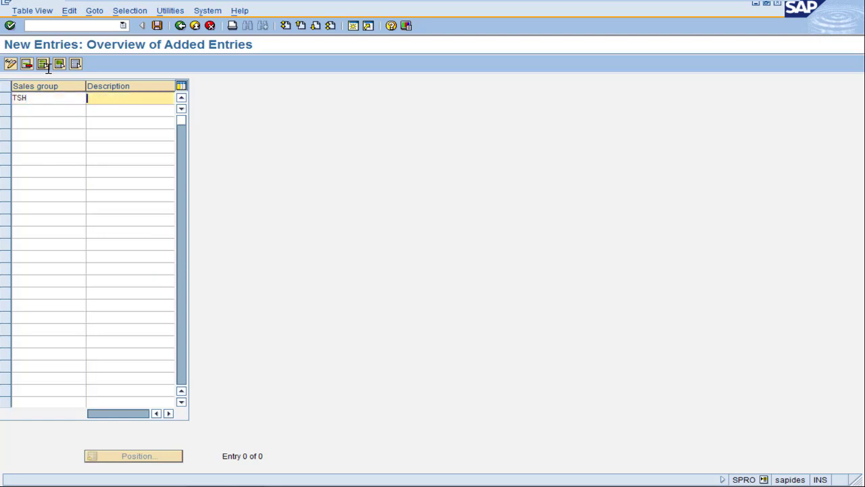
text(Trad Sh)
key(BackSpace)
key(BackSpace)
text(e Show)
key(Return)
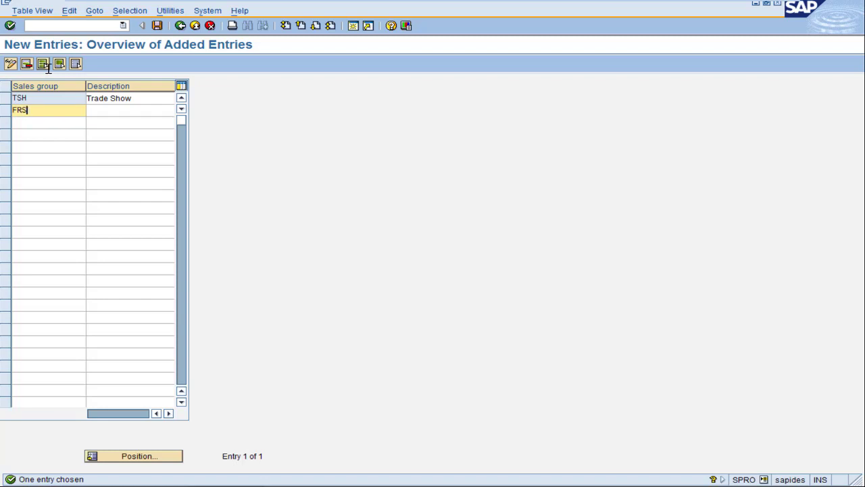
Add sales group FRS with the description Fairs
key(Tab)
text(Fai)
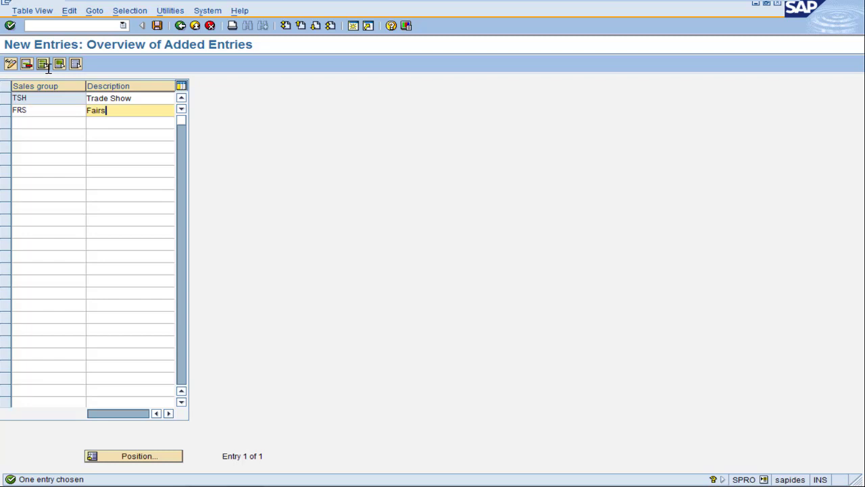
key(Return)
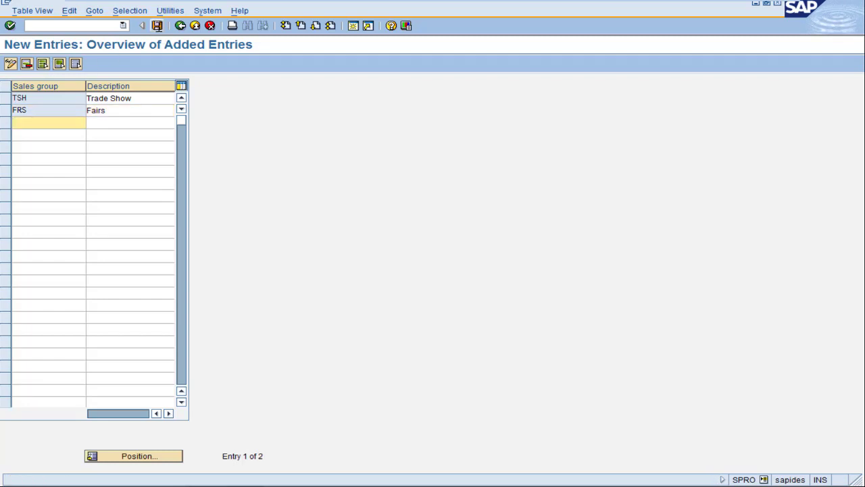
Save the two sales groups in the proposed customizing request and return to the implementation guide structure
click(157, 26)
click(31, 186)
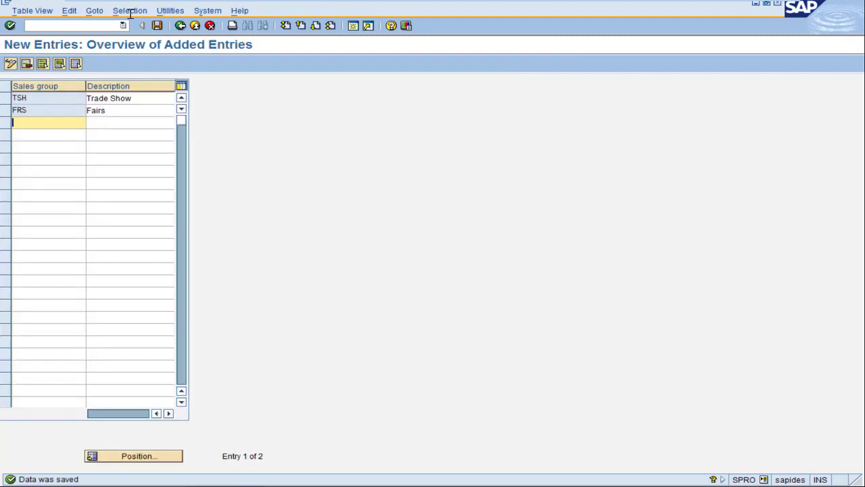
click(180, 25)
click(180, 25)
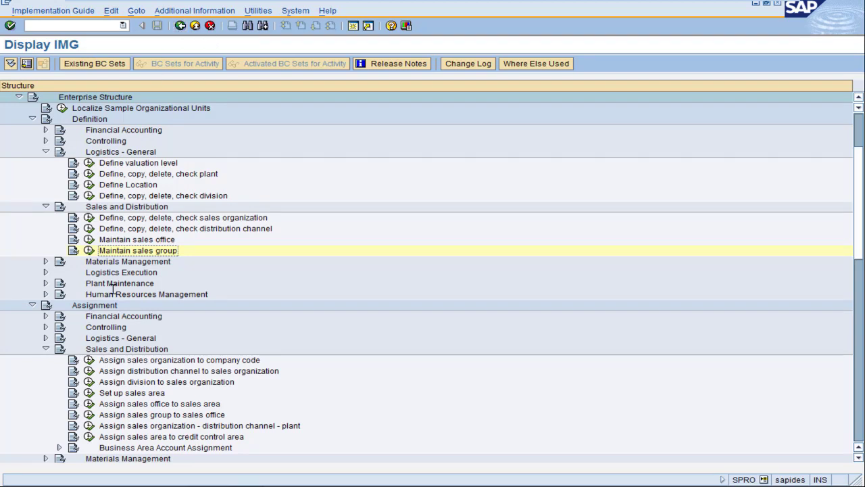
Assign sales organizations DUS1, DUS2 and DUS3 to company code DU10
click(89, 359)
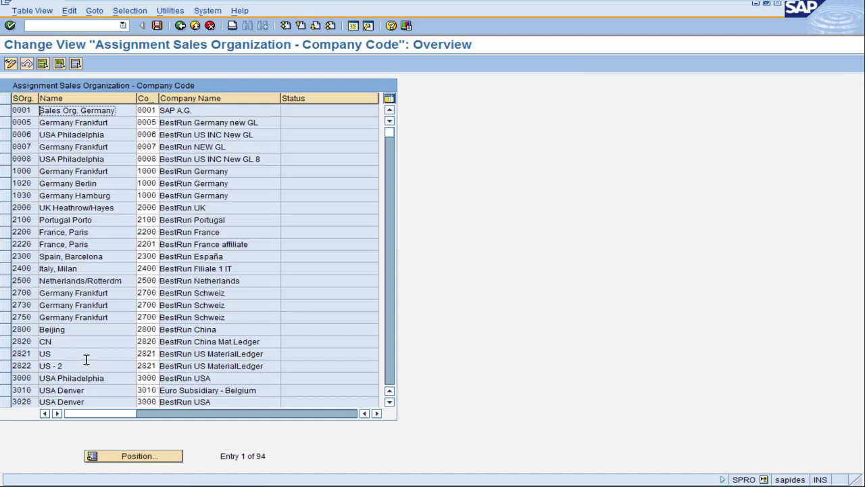
click(391, 343)
click(388, 344)
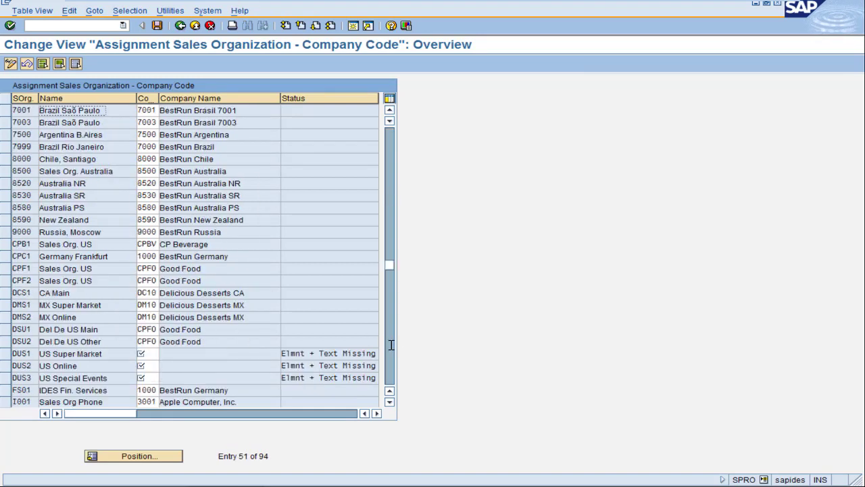
click(147, 354)
text(DU10)
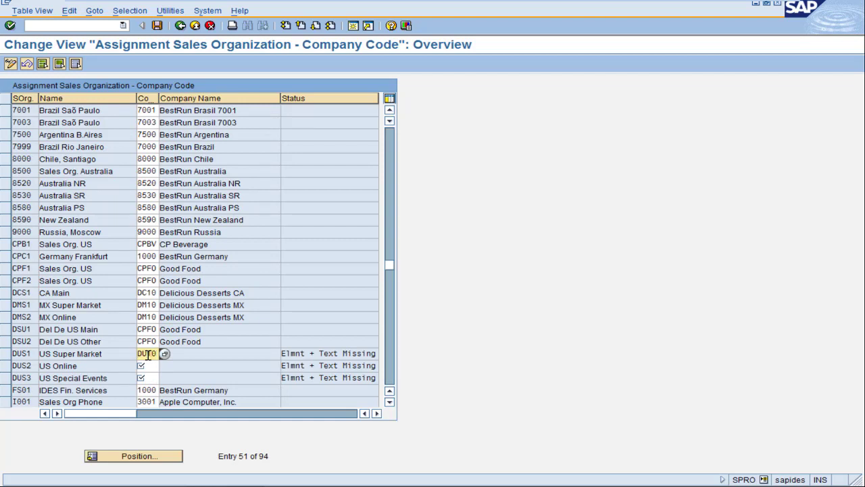
key(Tab)
key(Tab)
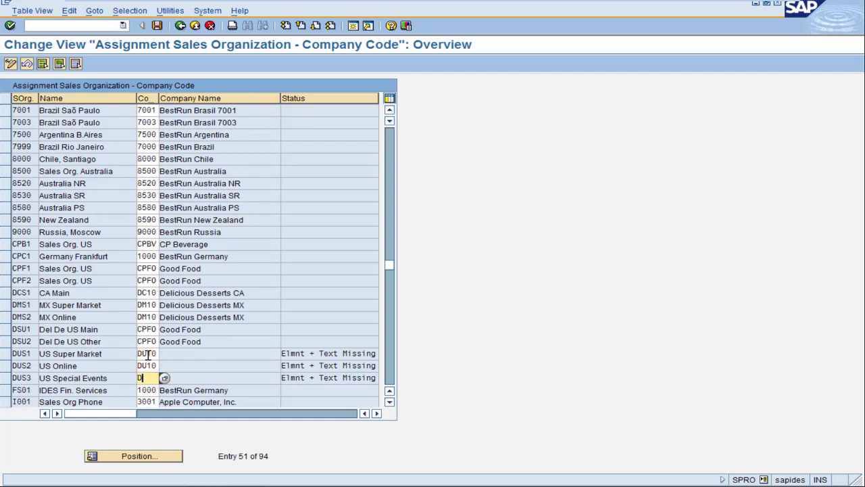
key(Return)
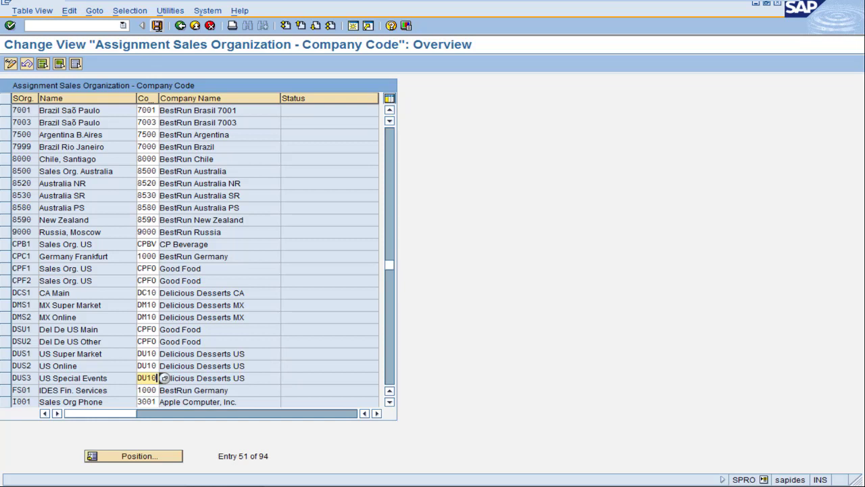
Save the company code assignments in the SD Misc customizing request and return to the implementation guide structure
click(156, 25)
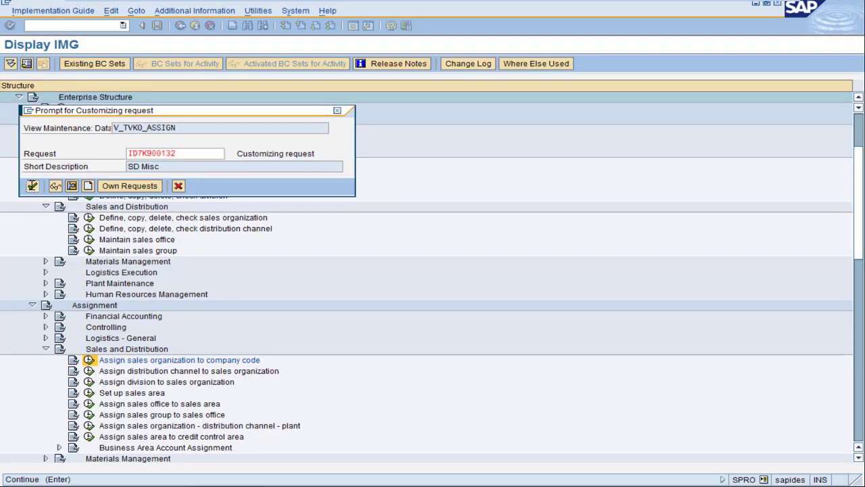
click(32, 186)
click(180, 26)
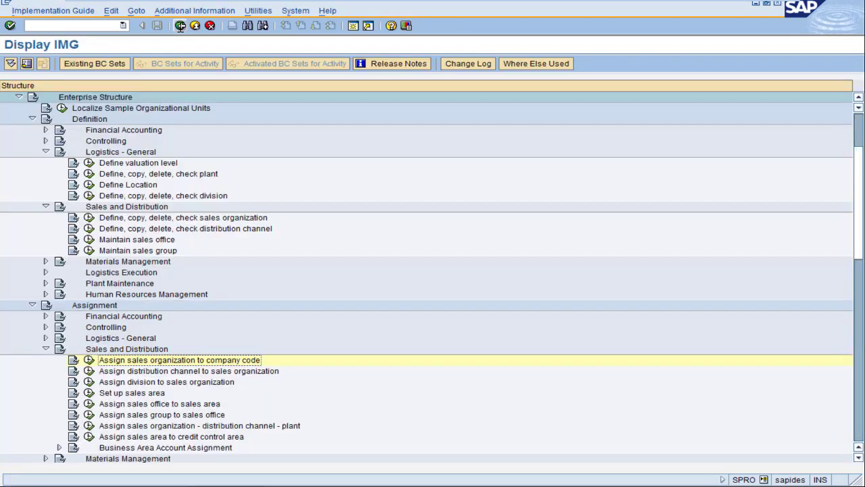
Assign distribution channels D1 and D2 to sales organization DUS1
click(89, 371)
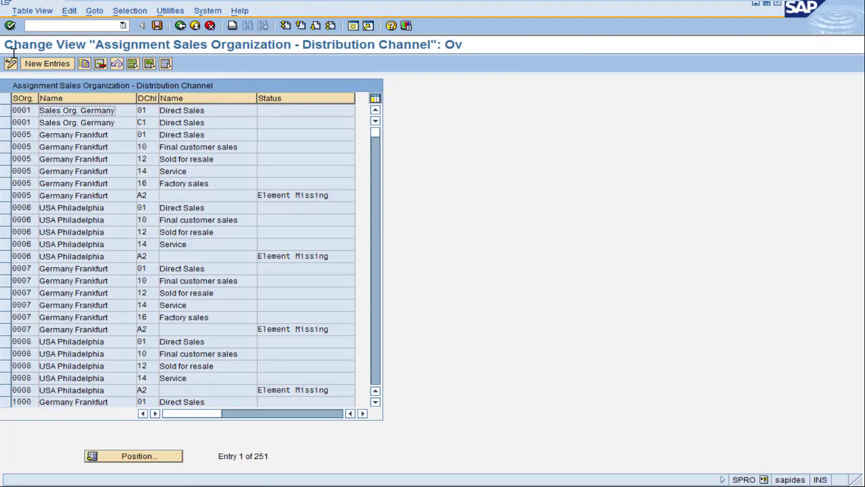
click(42, 63)
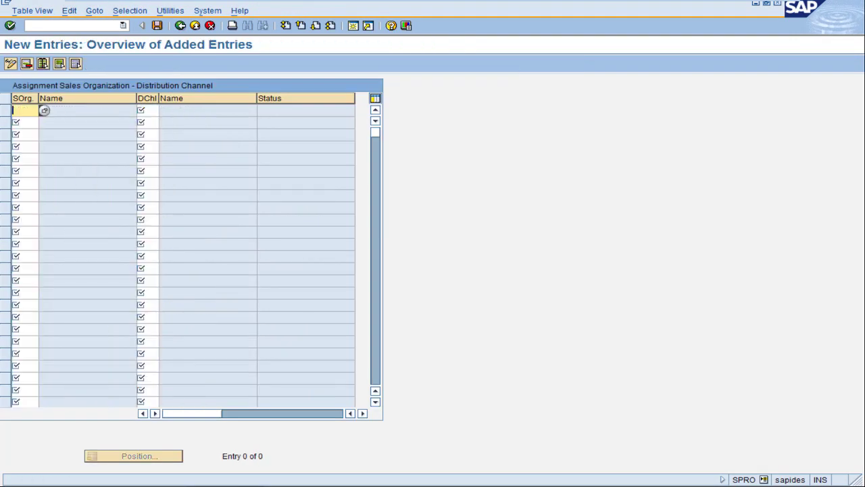
text(DUS1)
key(Tab)
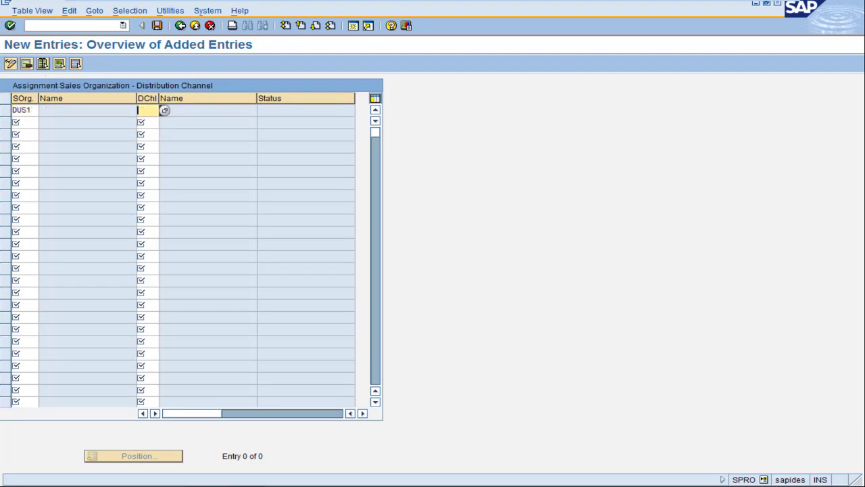
text(D1)
key(Return)
text(DUS1)
key(Tab)
text(D2)
key(Return)
Assign distribution channel D1 to sales organizations DUS2 and DUS3
text(DUS2)
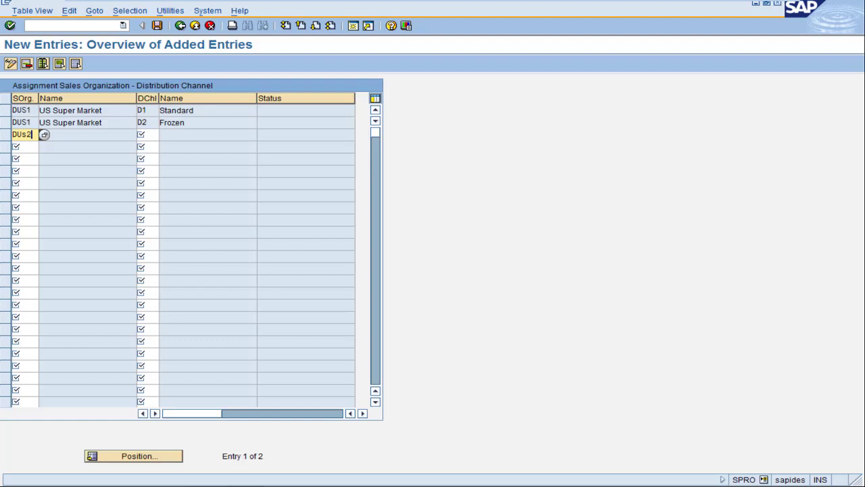
key(Tab)
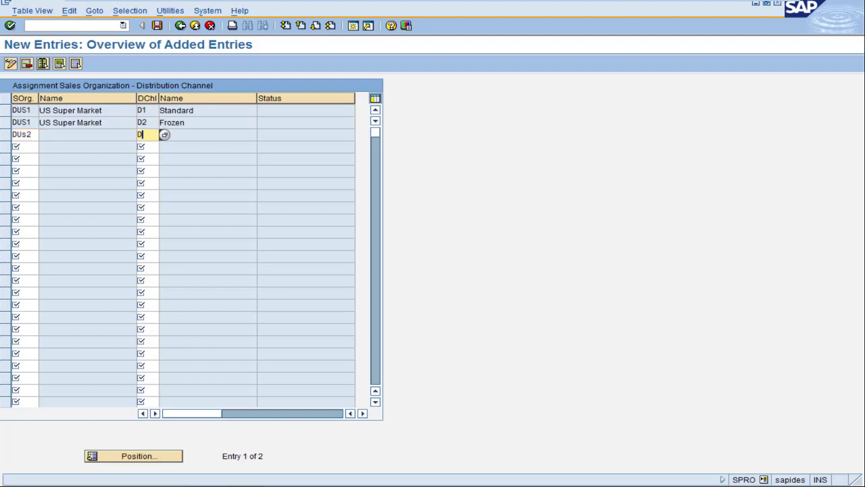
key(Return)
text(DUS)
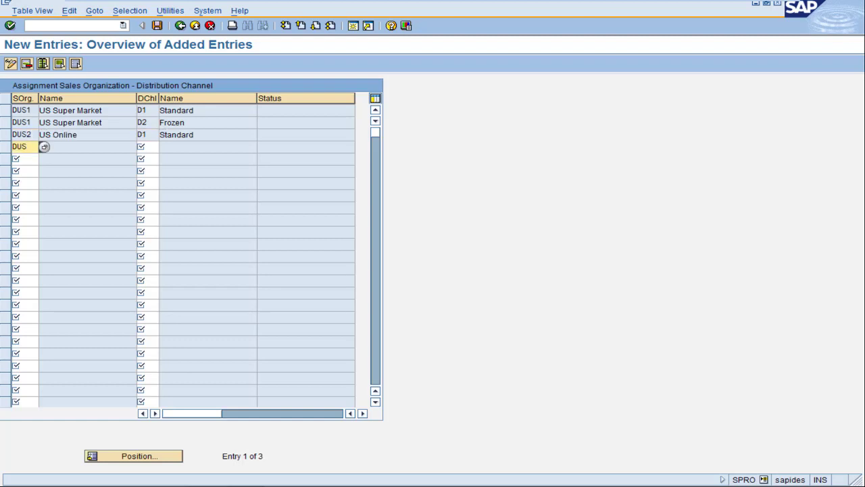
key(Tab)
key(Return)
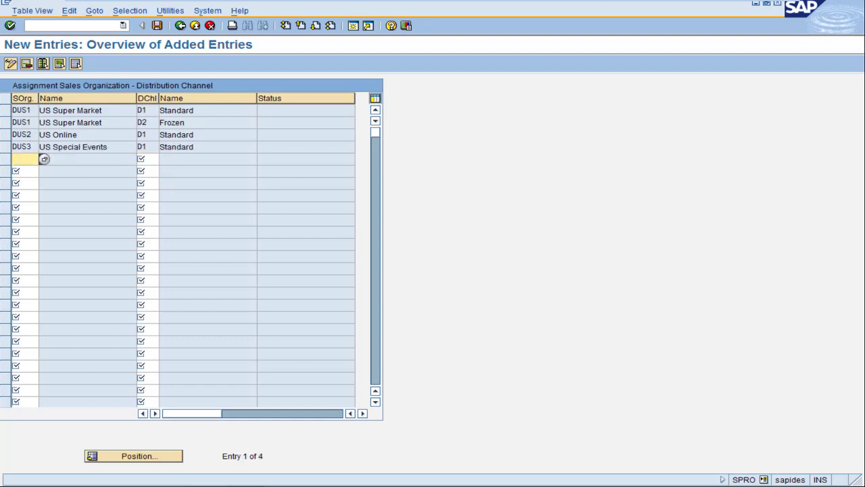
Save the distribution channel assignments in the proposed customizing request and return to the implementation guide structure
key(ctrl+s)
key(Return)
click(180, 25)
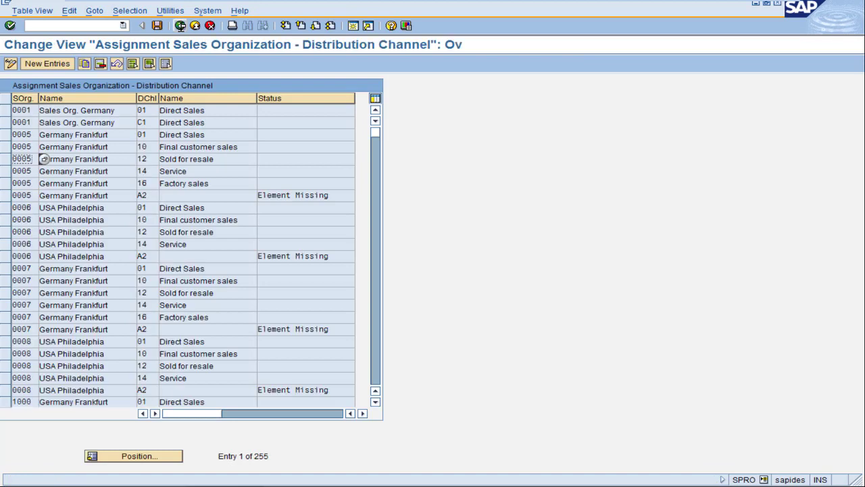
click(180, 25)
Assign division 00 to sales organization DUS1
click(89, 382)
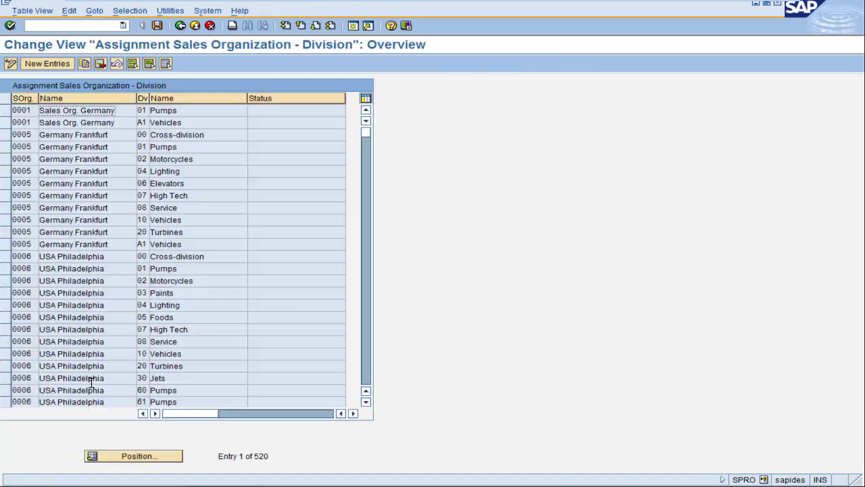
click(51, 63)
text(DUS1)
key(Tab)
text(00)
key(Return)
Assign division 00 to sales organizations DUS2 and DUS3
text(DUS)
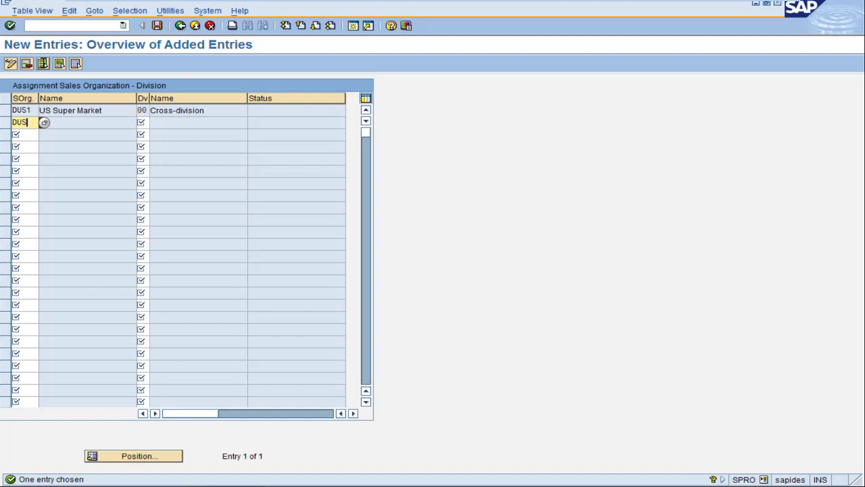
text(2)
key(Tab)
text(00)
key(Return)
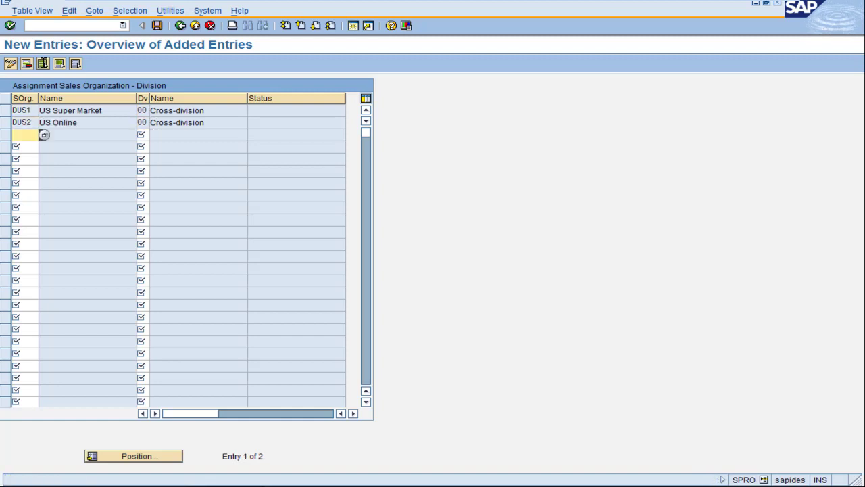
text(DUS3)
key(Tab)
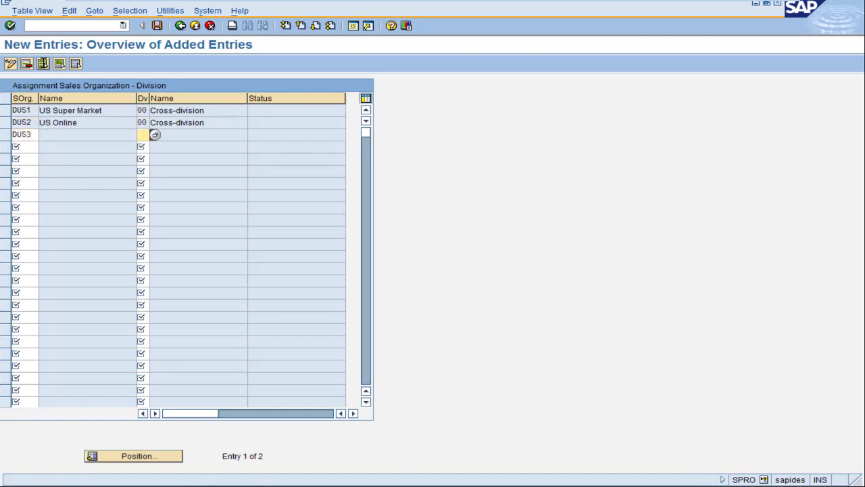
text(00)
key(Return)
Save the division assignments in the proposed customizing request and return to the implementation guide structure
key(ctrl+s)
click(33, 185)
click(180, 25)
click(180, 25)
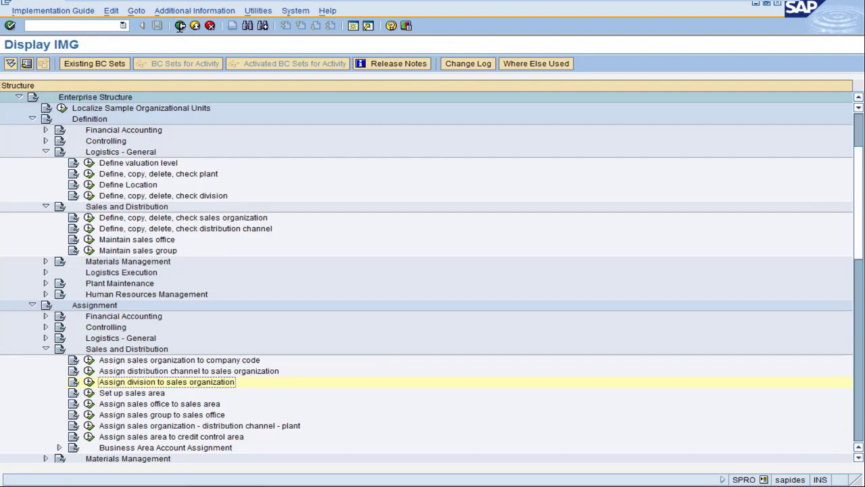
Set up a sales area for sales organization DUS1 with distribution channel D1 and division 00
click(89, 392)
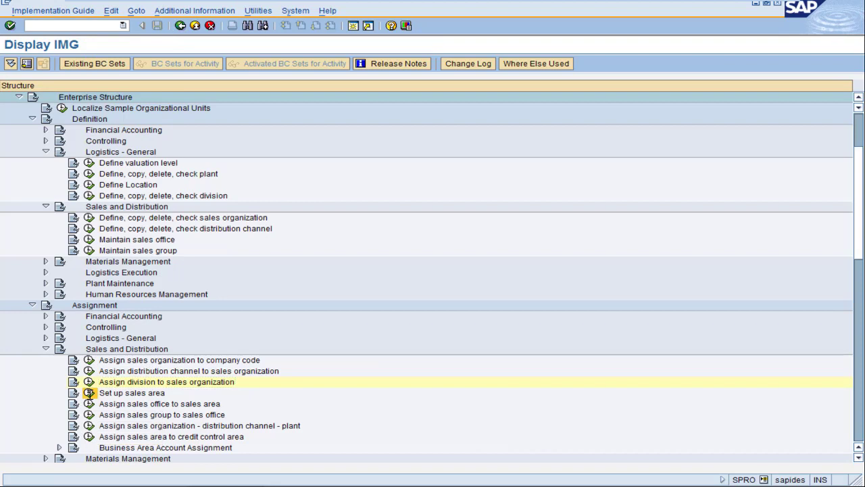
click(47, 64)
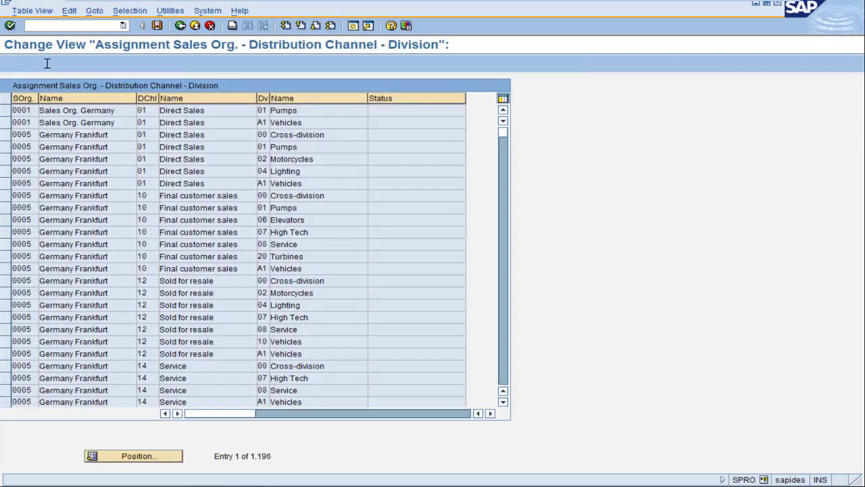
text(DUS1)
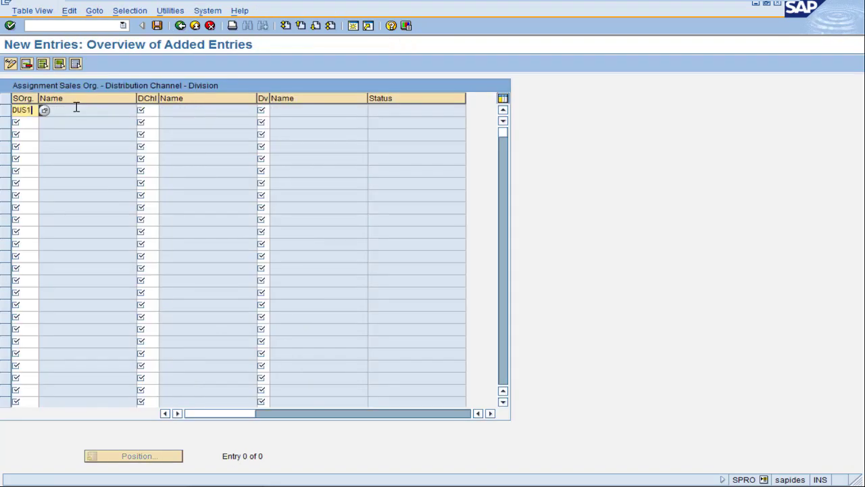
key(Tab)
text(01)
key(Tab)
text(00)
key(Return)
Add a sales area for sales organization DUS1 with distribution channel D2 and division 00
text(DUS1)
key(Tab)
text(D2)
key(Tab)
text(00)
key(Return)
Add a sales area for sales organization DUS2 with distribution channel D1 and division 00
text(DUS2)
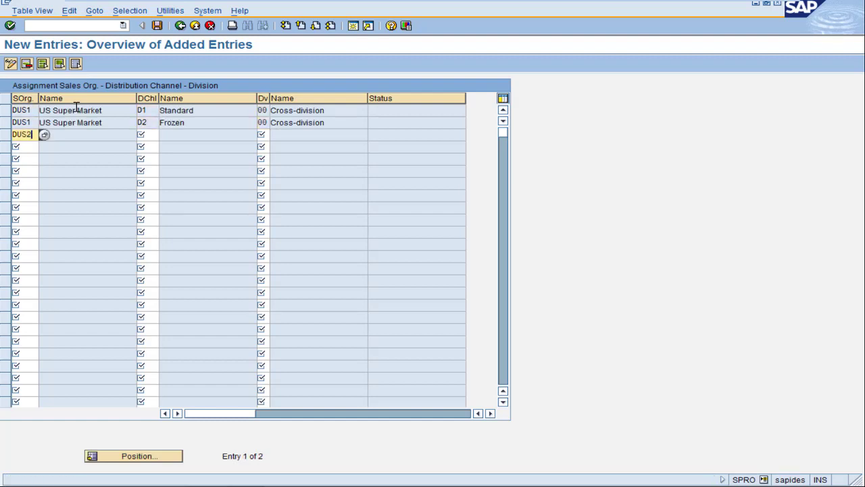
key(Tab)
text(D)
key(Tab)
text(00)
key(Return)
Add a sales area for sales organization DUS3 with distribution channel D1 and division 00, and save all the sales areas
text(DUS2)
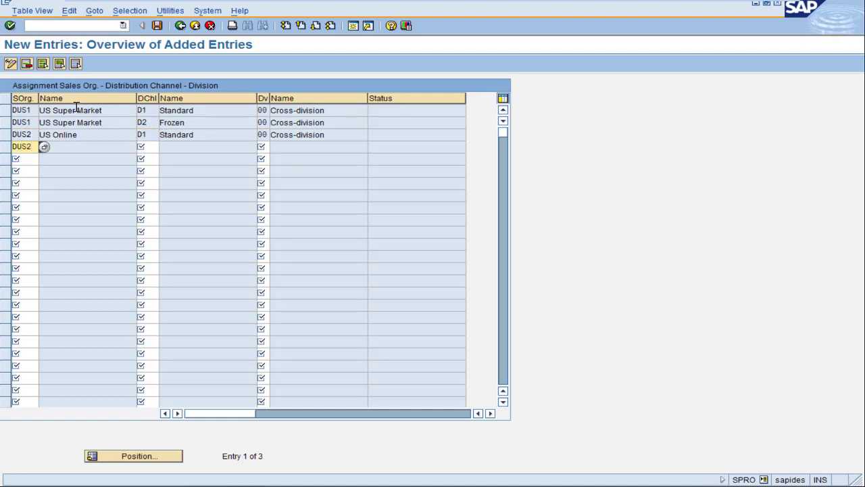
key(Tab)
text(D1)
key(Tab)
text(00)
key(Return)
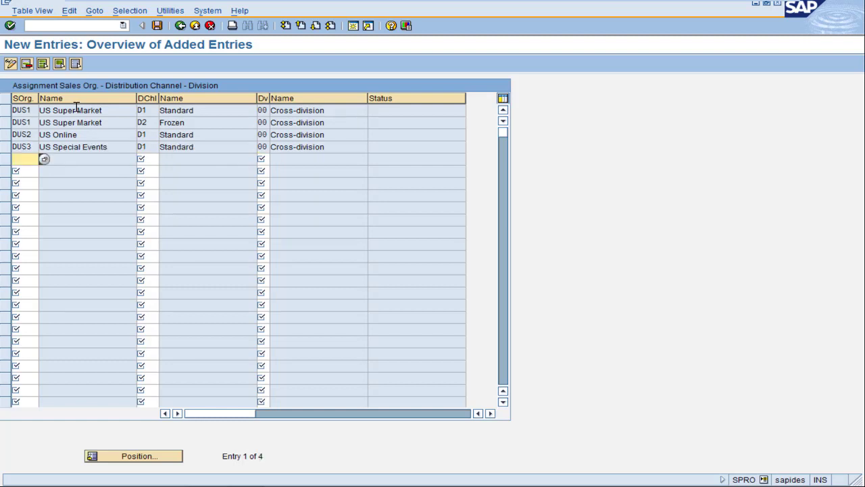
click(157, 26)
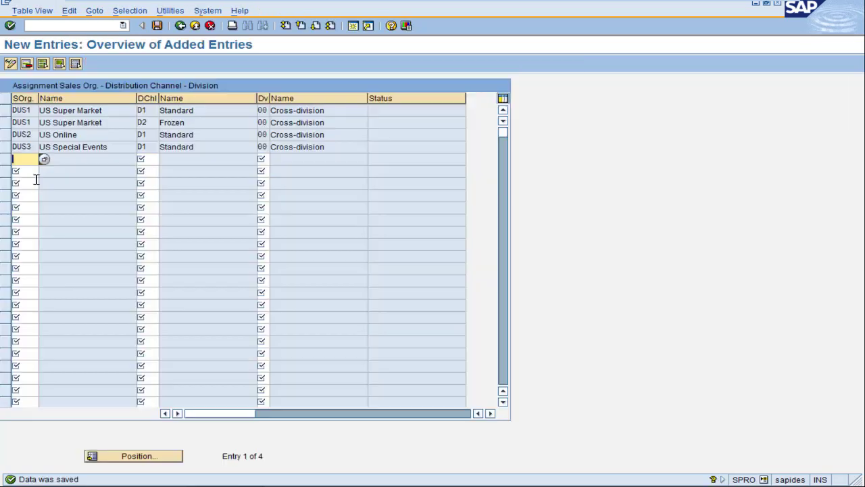
Assign sales office NY to the sales area of sales organization DUS1, distribution channel D1 and division 00
click(181, 26)
click(181, 26)
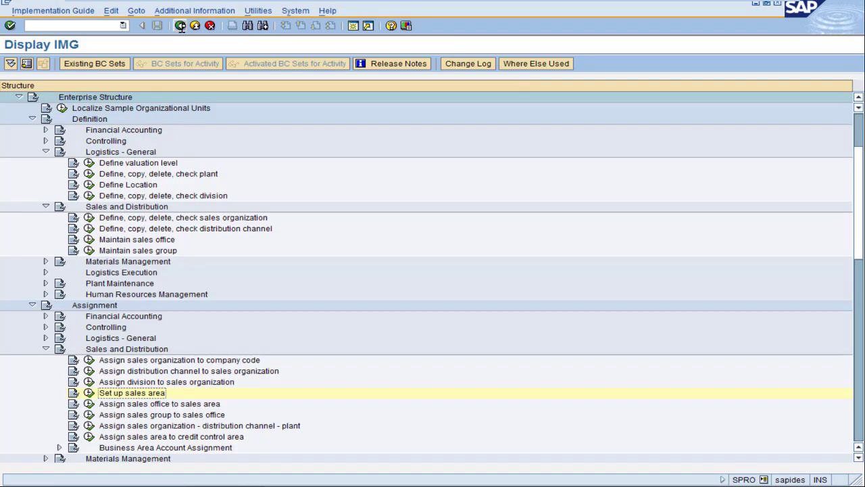
click(89, 403)
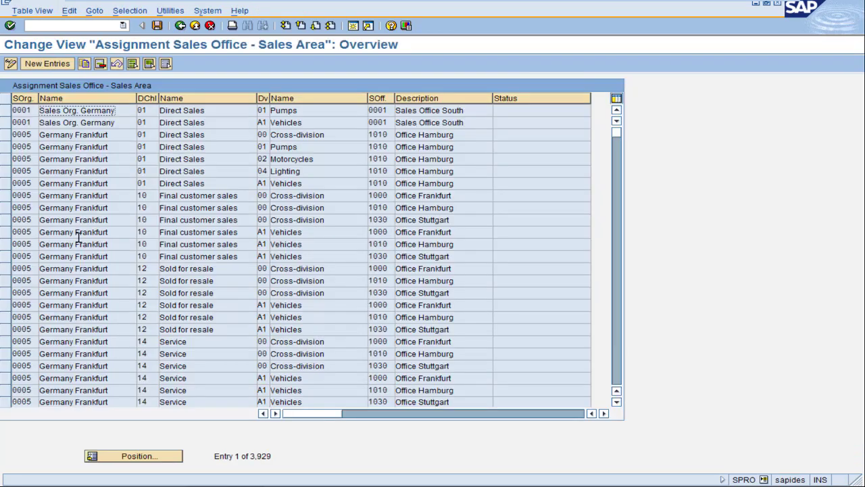
click(47, 65)
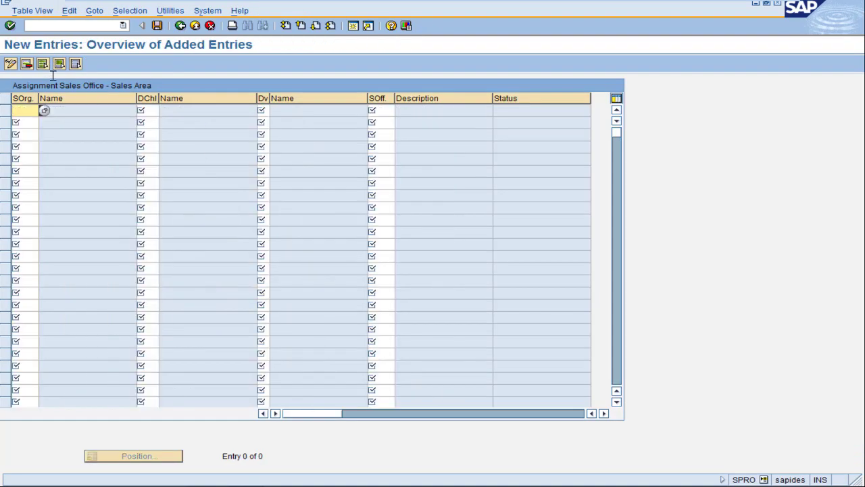
text(DUS1)
key(Tab)
key(Tab)
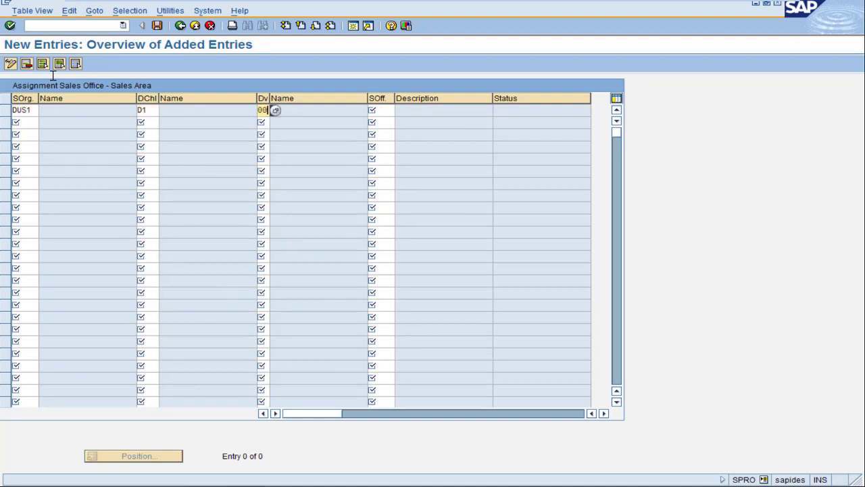
key(Tab)
text(N)
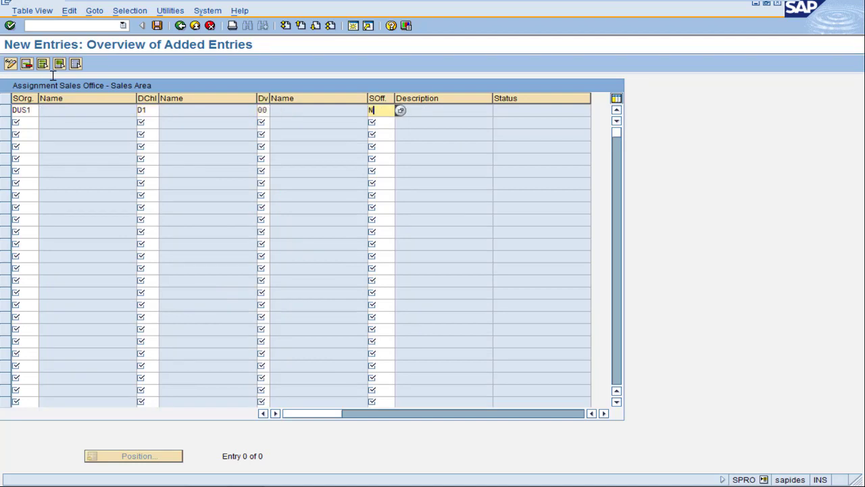
text(Y)
key(Return)
Assign sales office NY to the sales area of sales organization DUS1, distribution channel D2 and division 00
text(DUS1)
key(Tab)
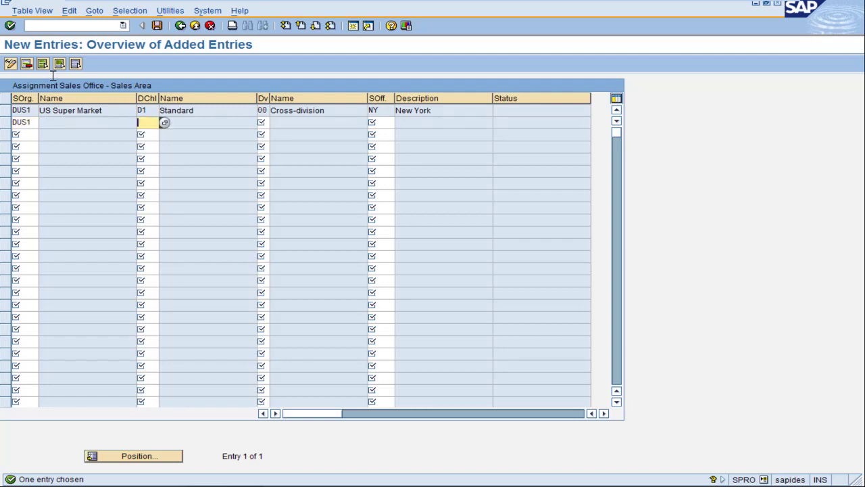
key(Tab)
text(00)
key(Tab)
text(NY)
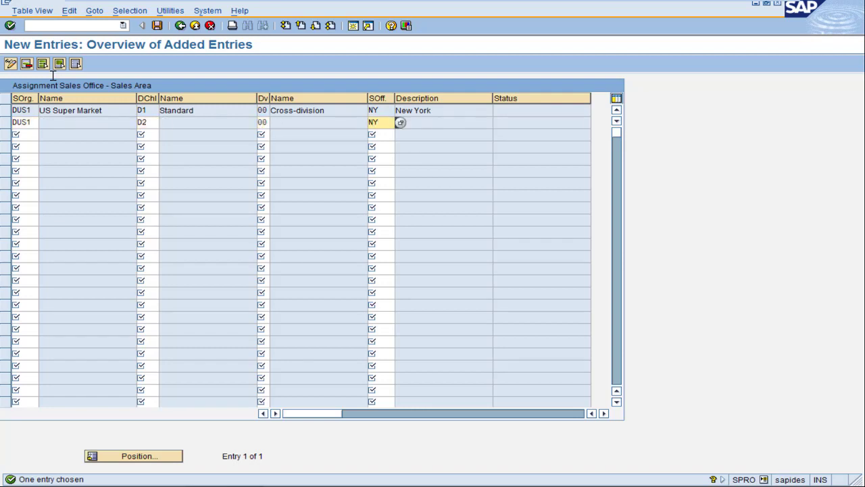
key(Return)
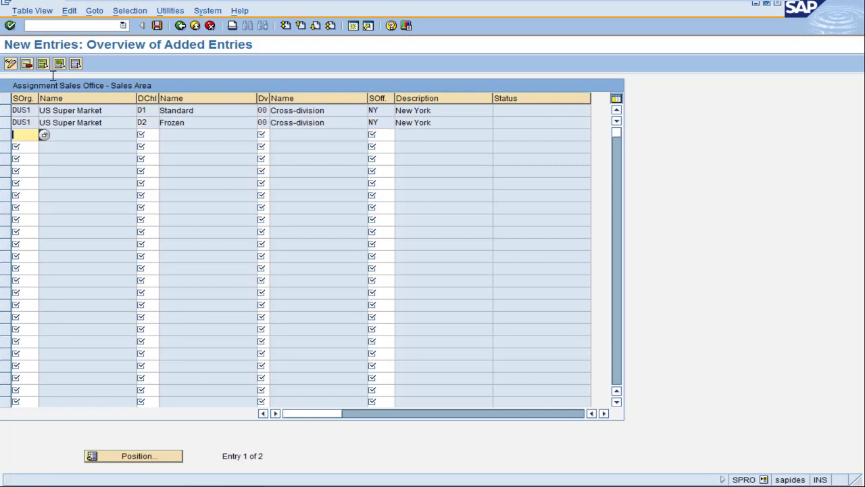
Assign sales office LV to sales area DUS3, D1, 00 and save the office assignments in the SD Misc customizing request
text(DUS3)
key(Tab)
key(Tab)
text(00)
key(Tab)
text(LV)
key(Return)
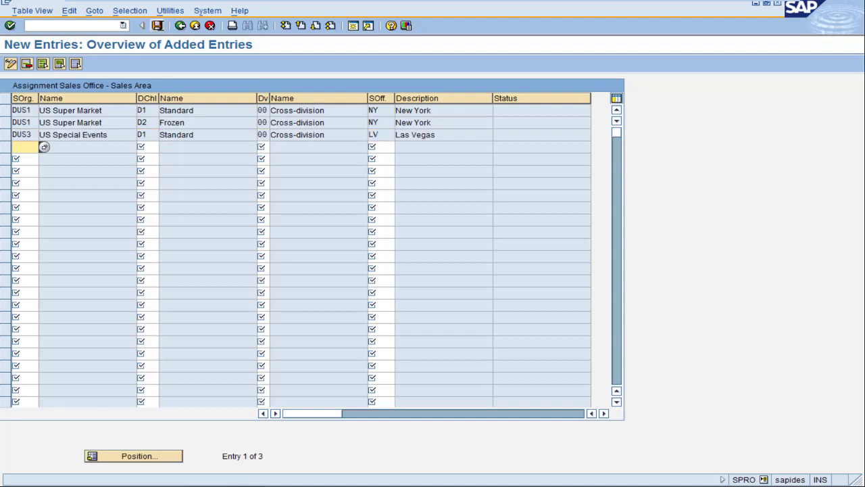
click(158, 26)
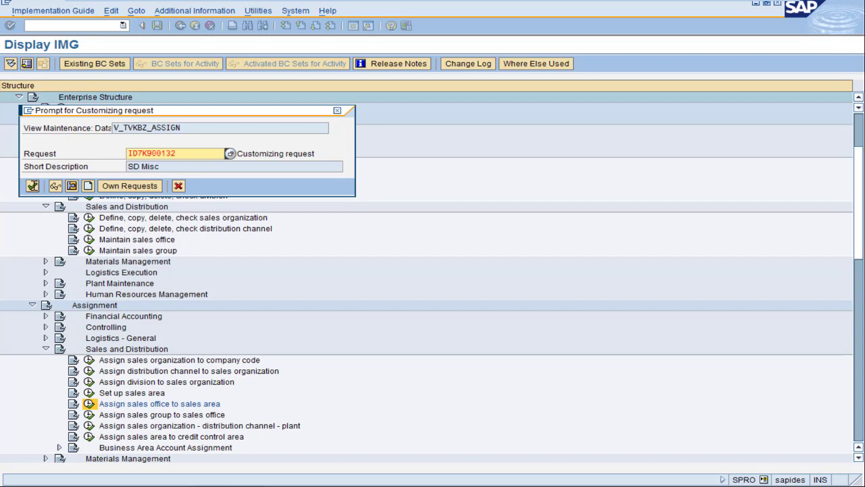
click(32, 185)
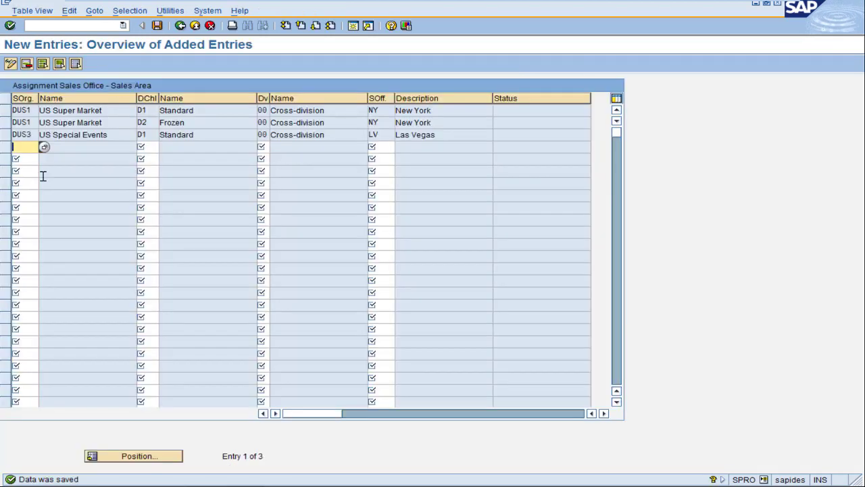
click(180, 26)
click(180, 26)
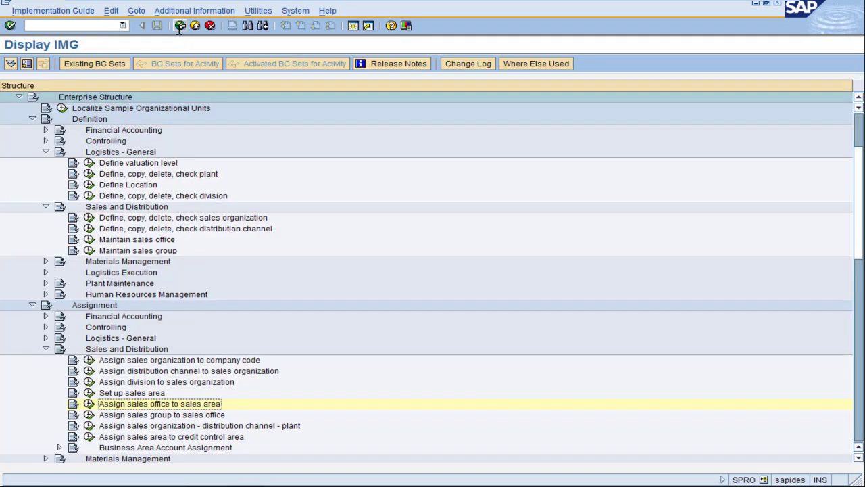
Assign sales group PRM to sales office NY
click(89, 414)
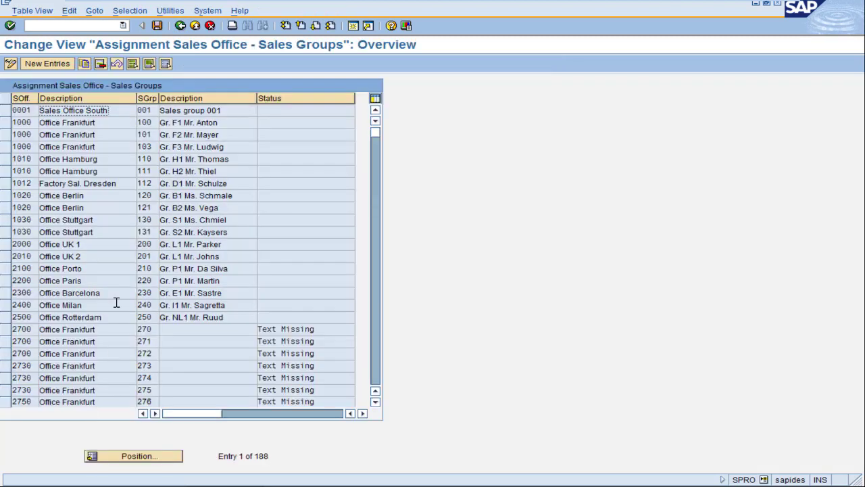
click(49, 65)
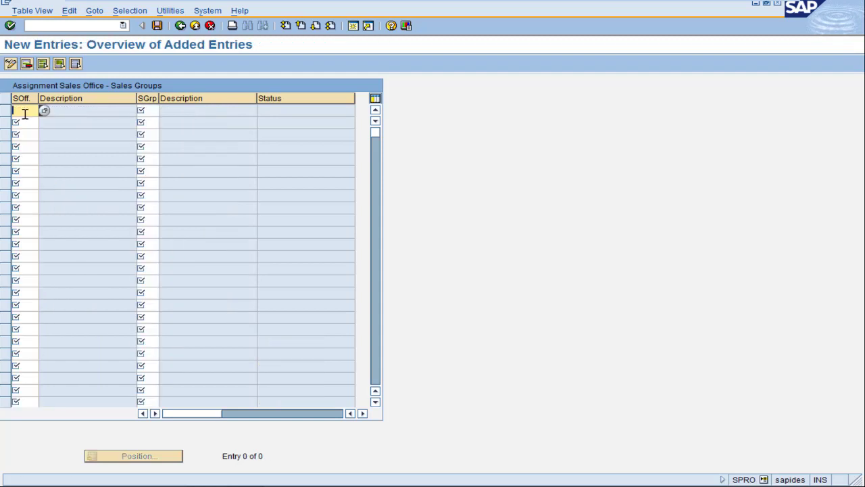
text(NY)
key(Tab)
text(PRM)
key(Return)
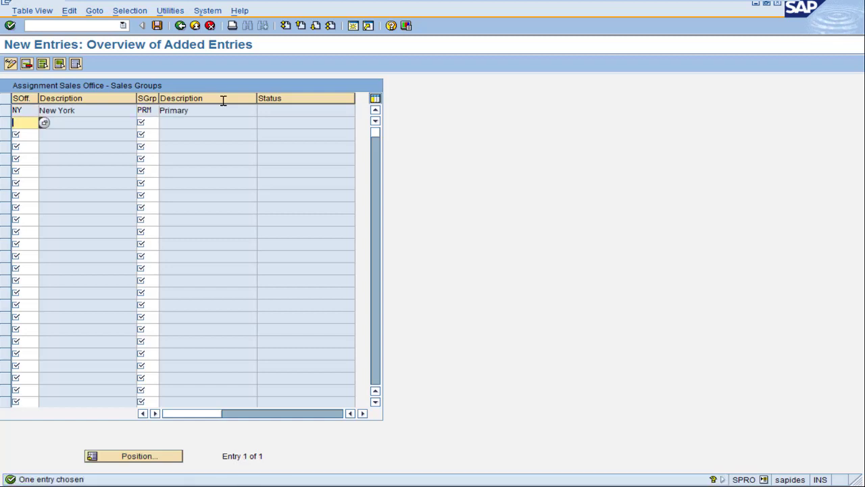
Assign sales group TSH to sales office LV
text(LV)
key(Tab)
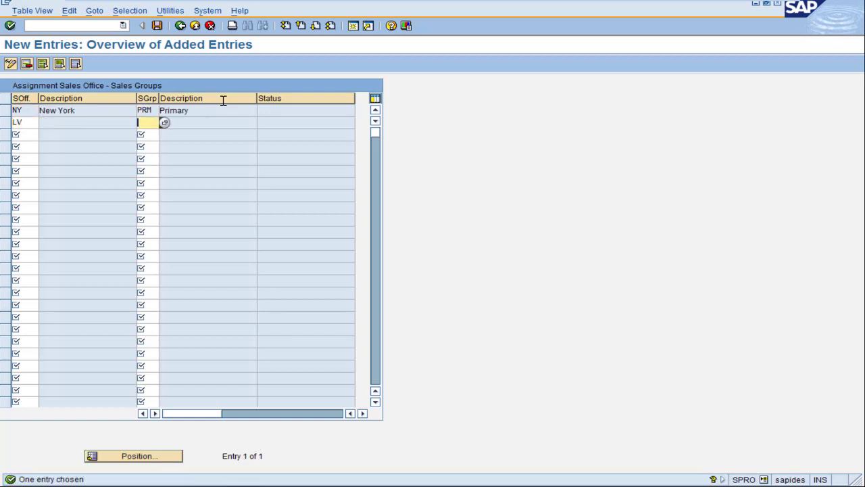
text(TSH)
key(Return)
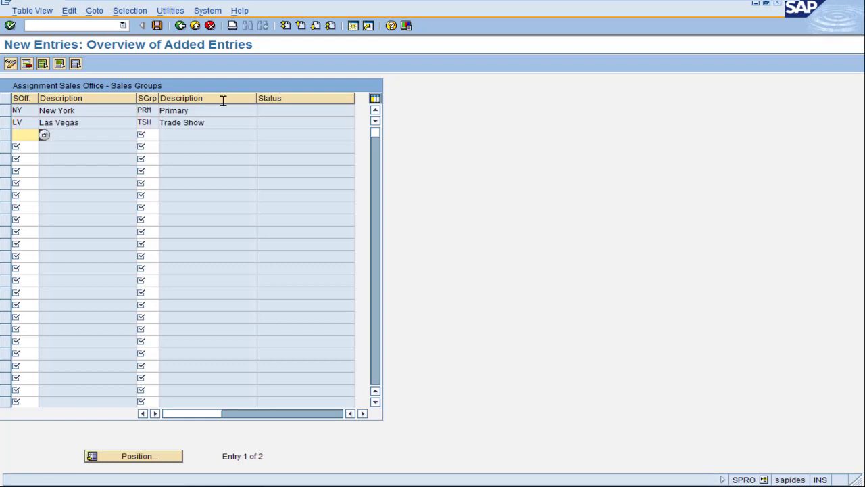
Assign sales group FRS to sales office LV and save the group assignments in the SD Misc customizing request
key(Tab)
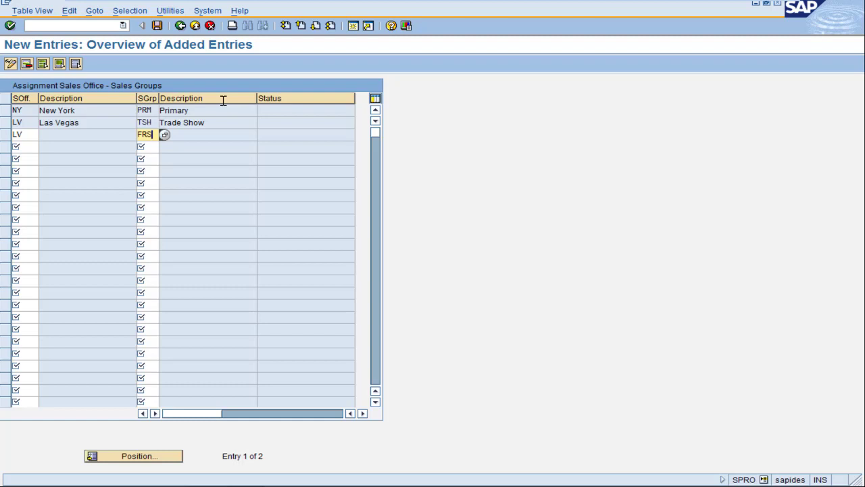
key(Return)
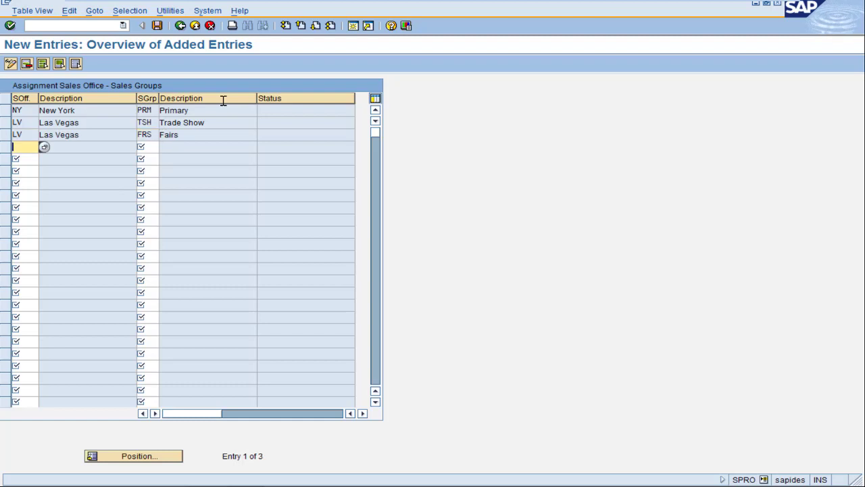
click(157, 25)
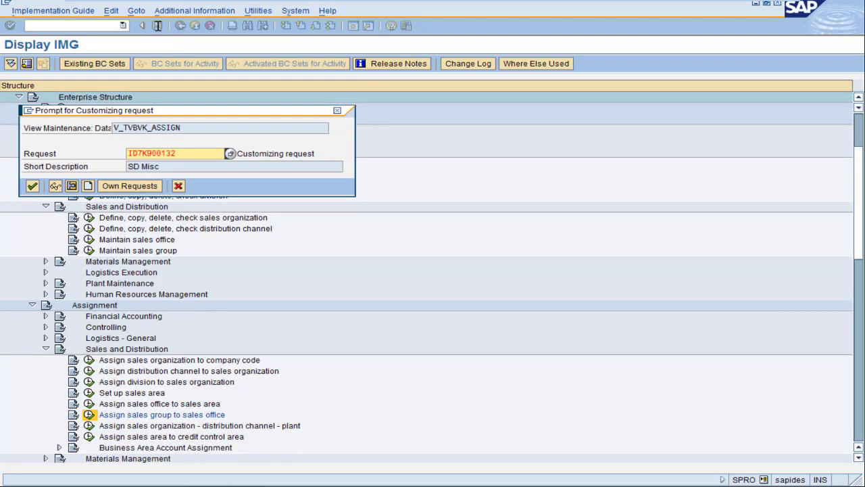
click(33, 186)
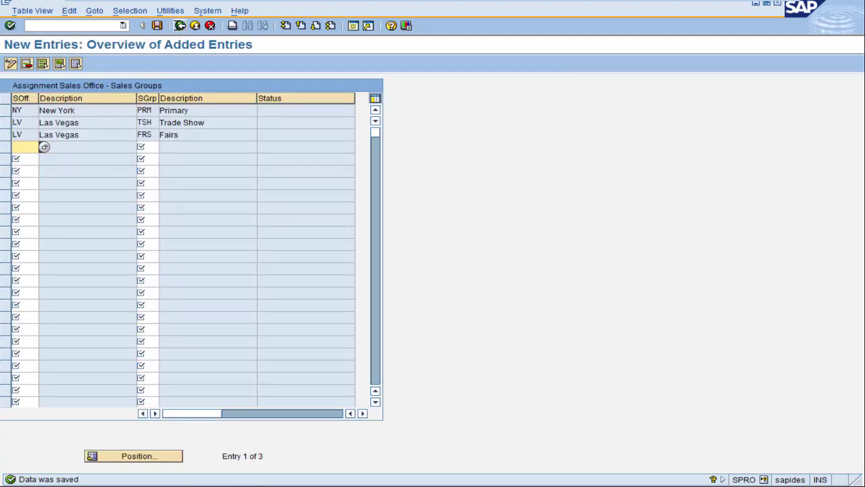
click(180, 26)
click(180, 26)
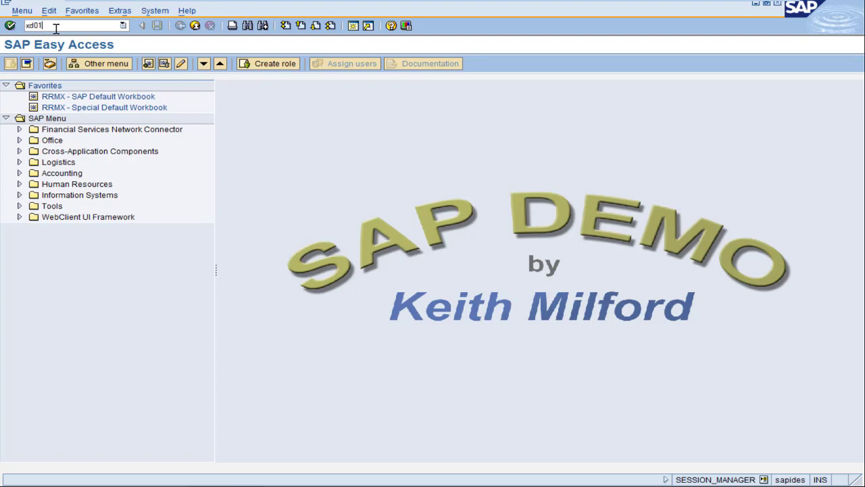
Start customer creation with transaction XD01 for the prefilled customer in sales organization DUS3, distribution channel D1 and division 00
key(Return)
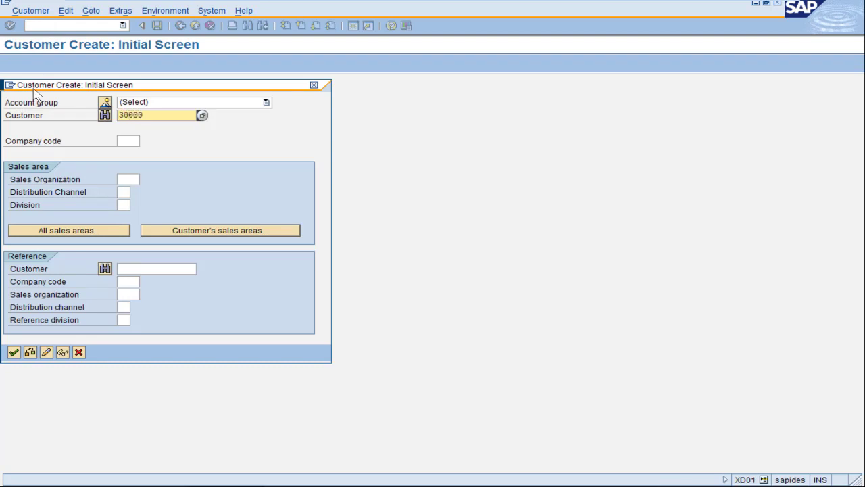
click(59, 232)
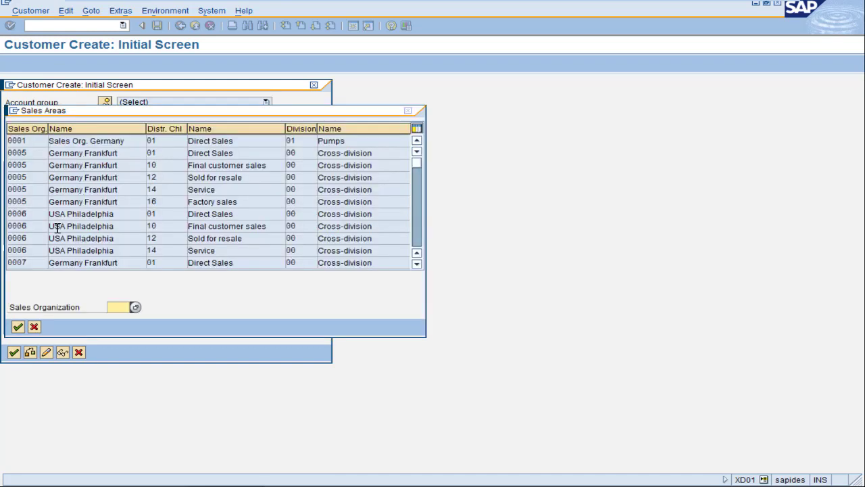
drag(417, 163, 420, 240)
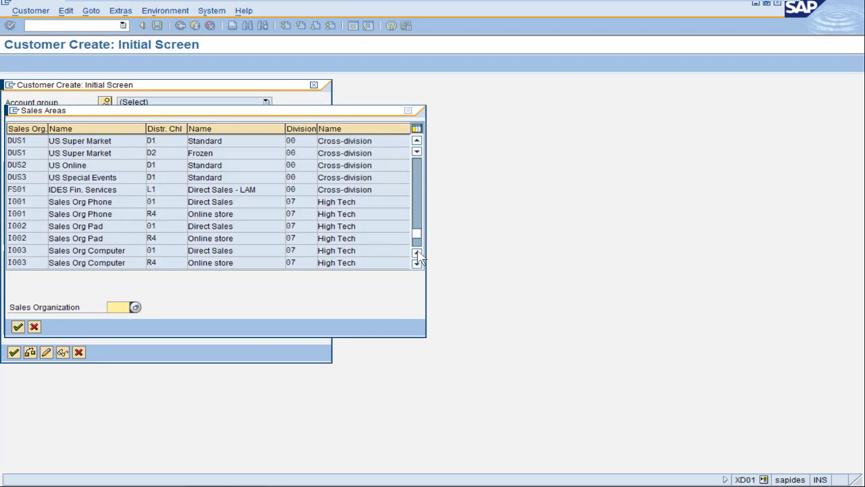
click(416, 252)
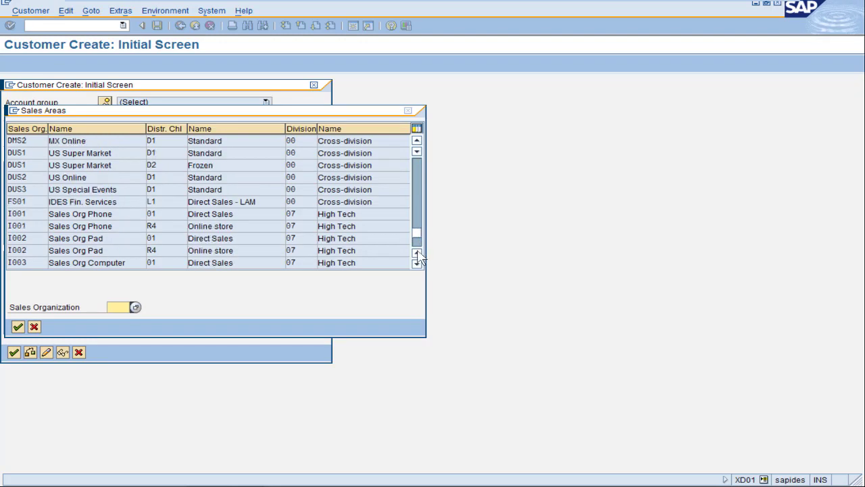
click(34, 190)
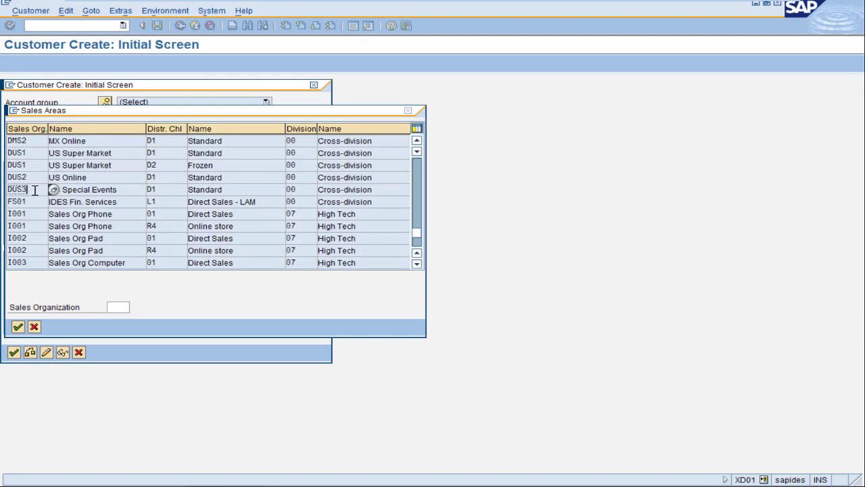
double_click(34, 190)
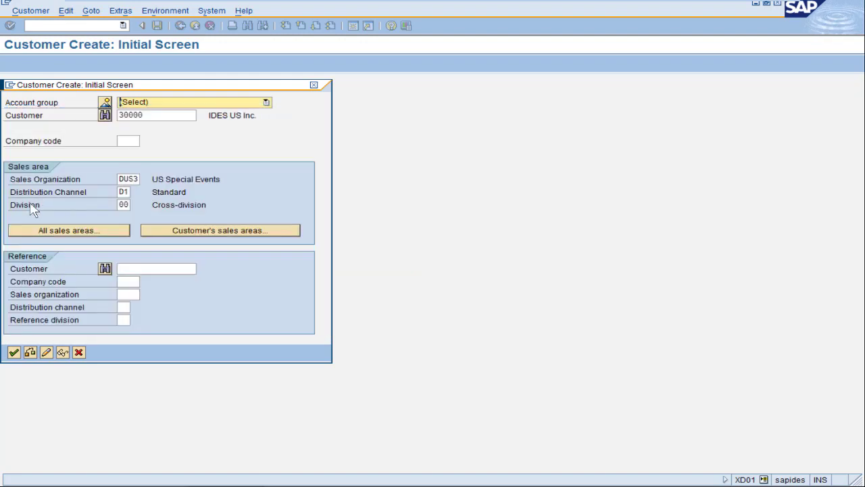
click(13, 352)
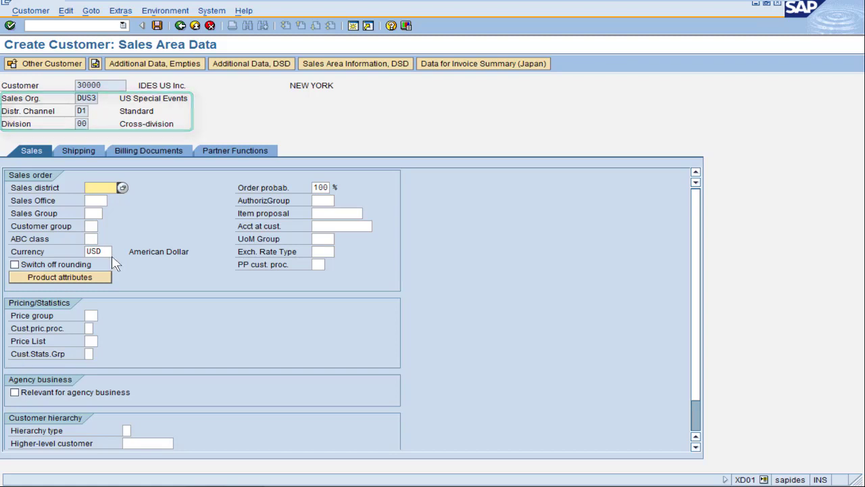
Set the customer's sales office to LV and sales group to TSH in the sales order data
click(110, 200)
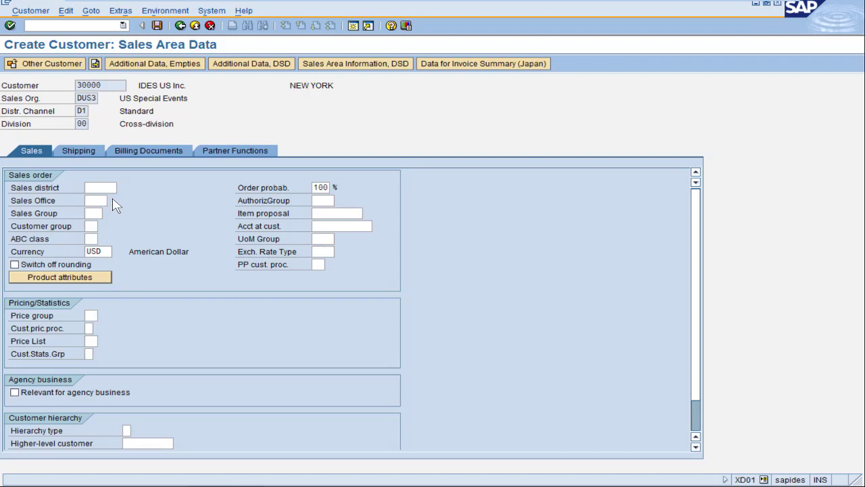
click(113, 201)
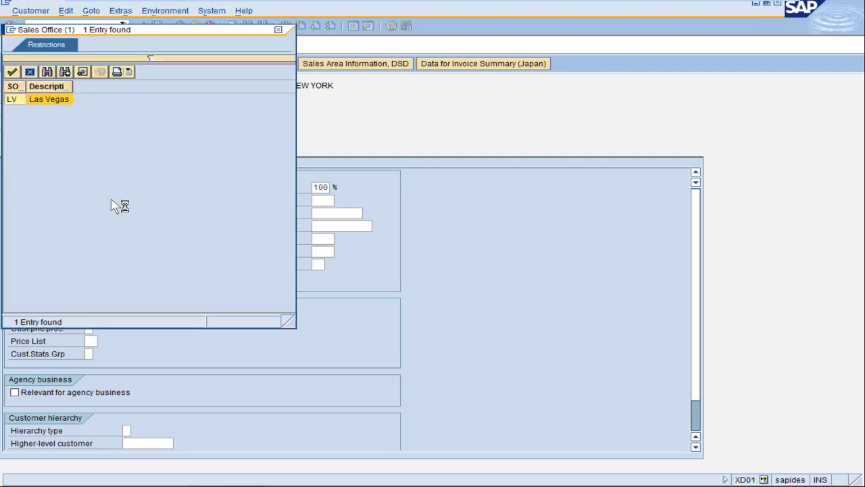
double_click(44, 100)
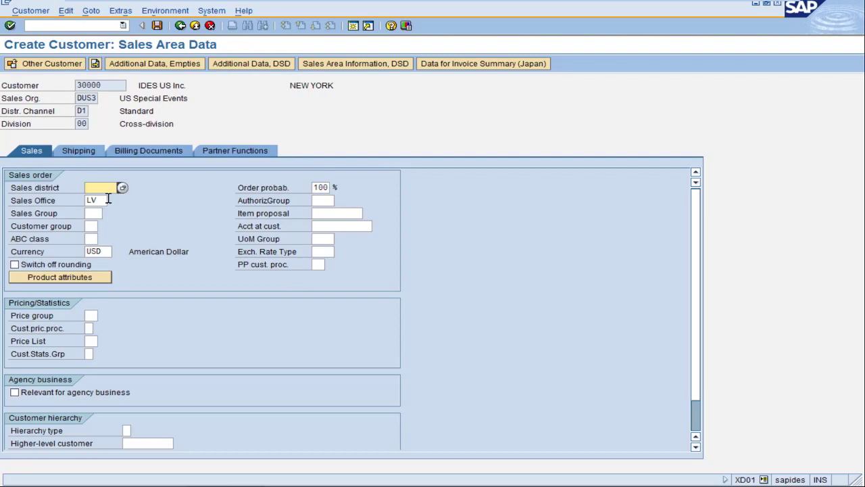
click(96, 215)
click(108, 213)
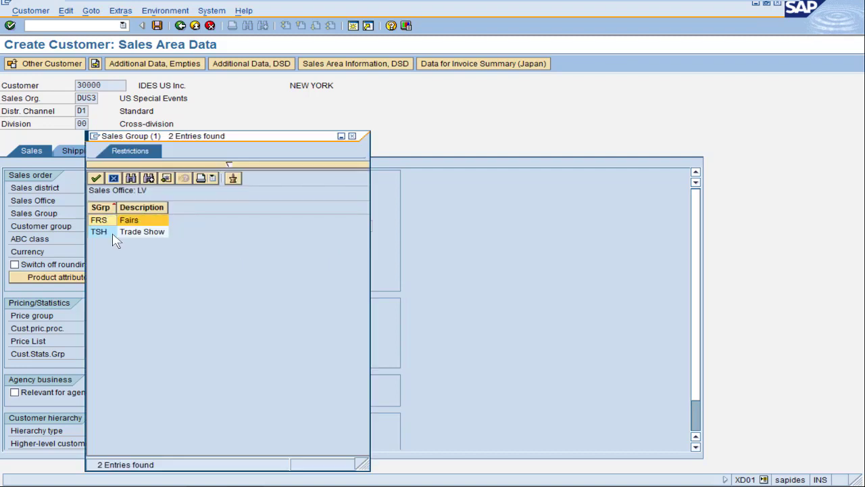
double_click(101, 231)
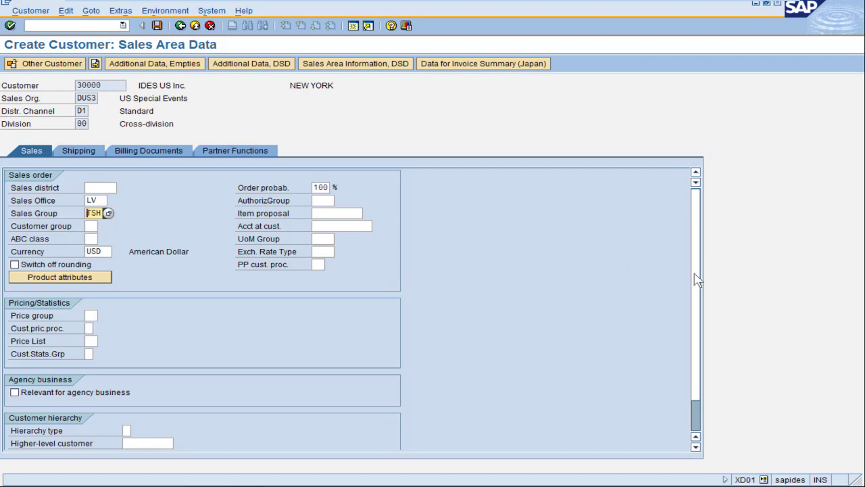
Review the customer's shipping, billing document and partner function data, and save the sales area data
scroll(698, 280, down, 1)
scroll(693, 287, up, 1)
click(90, 154)
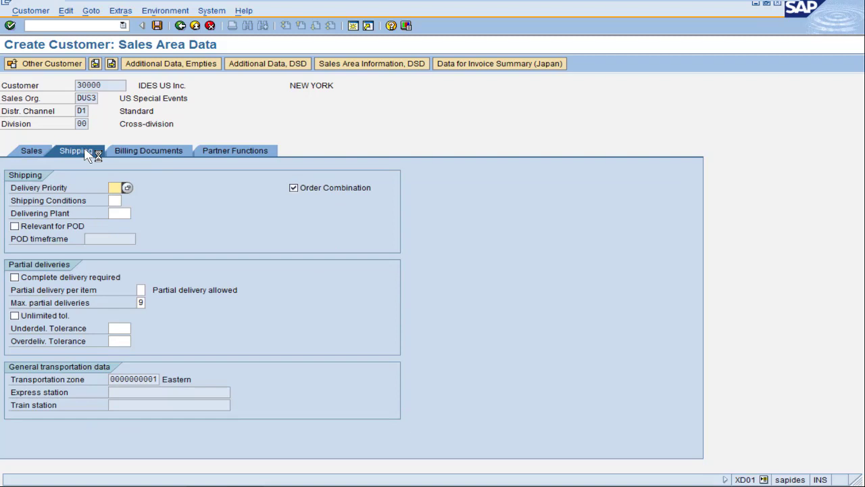
click(133, 155)
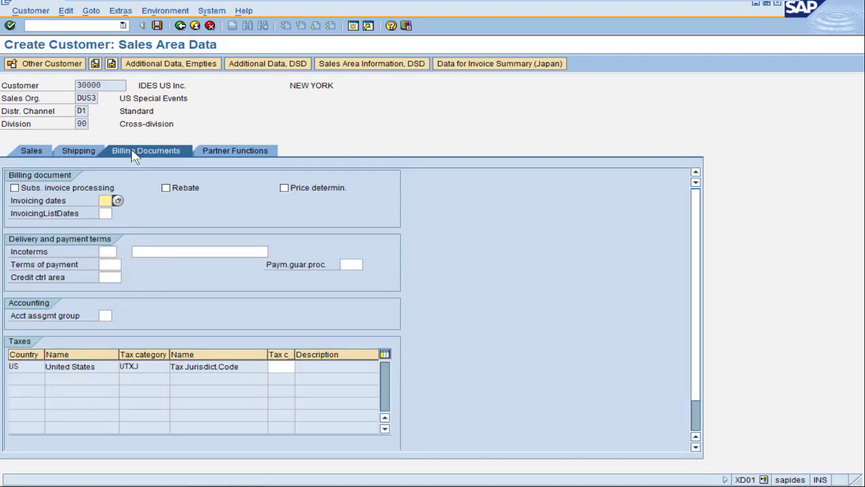
click(223, 153)
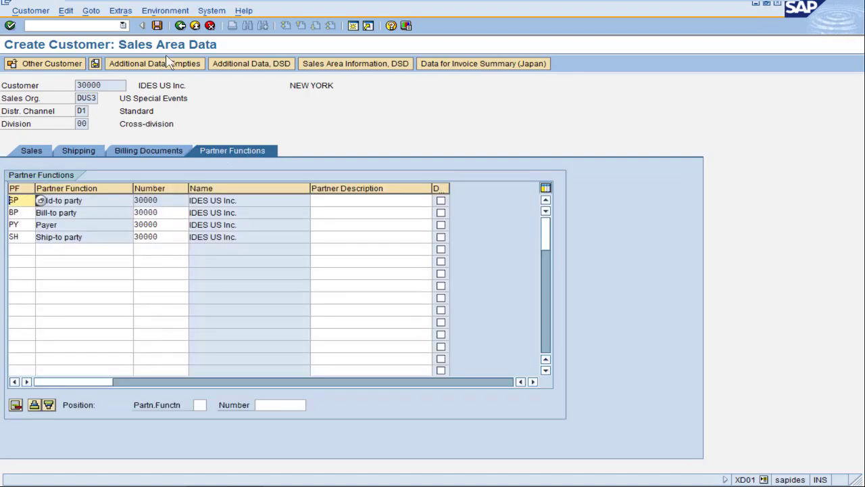
click(156, 26)
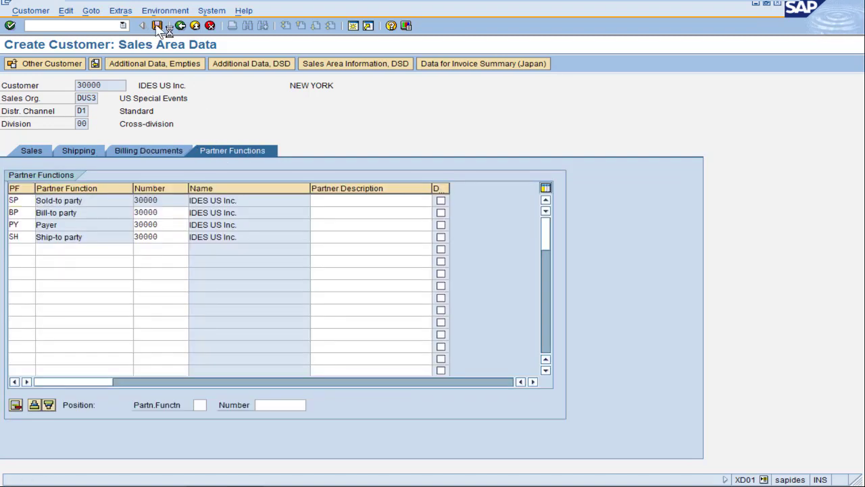